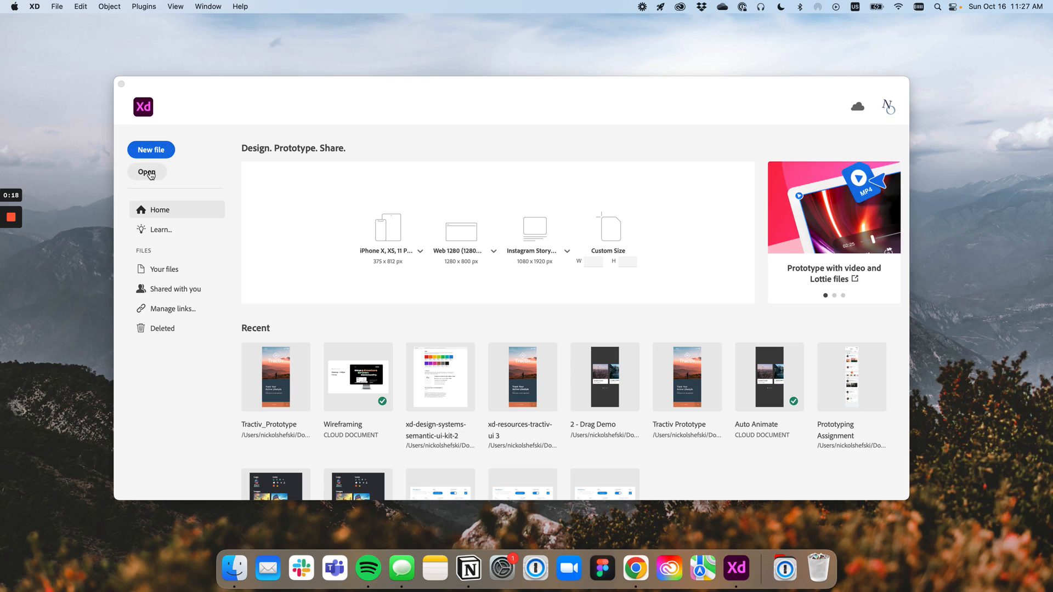
click(399, 252)
click(416, 253)
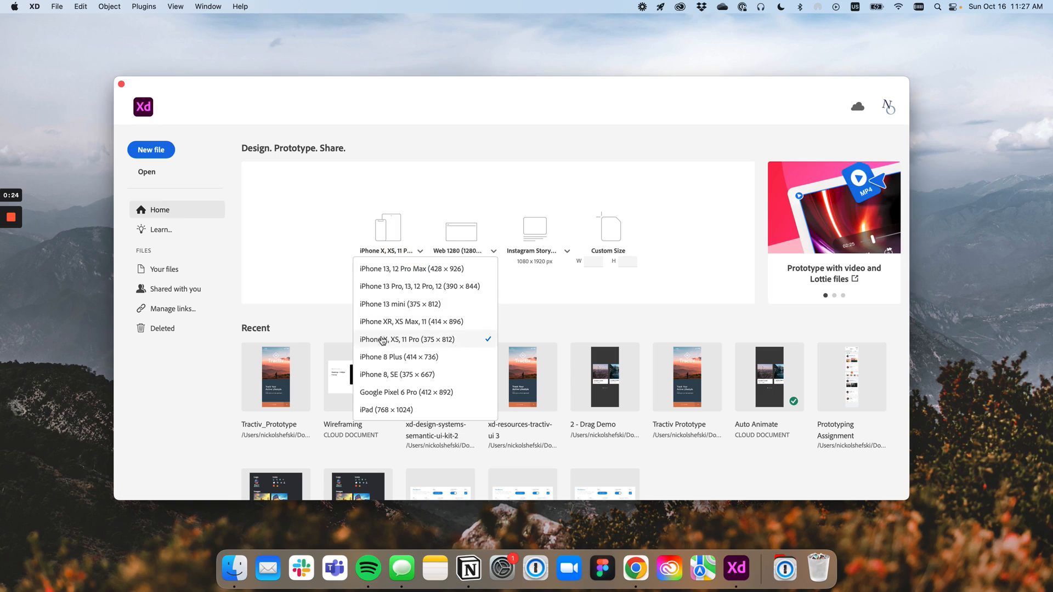
click(458, 253)
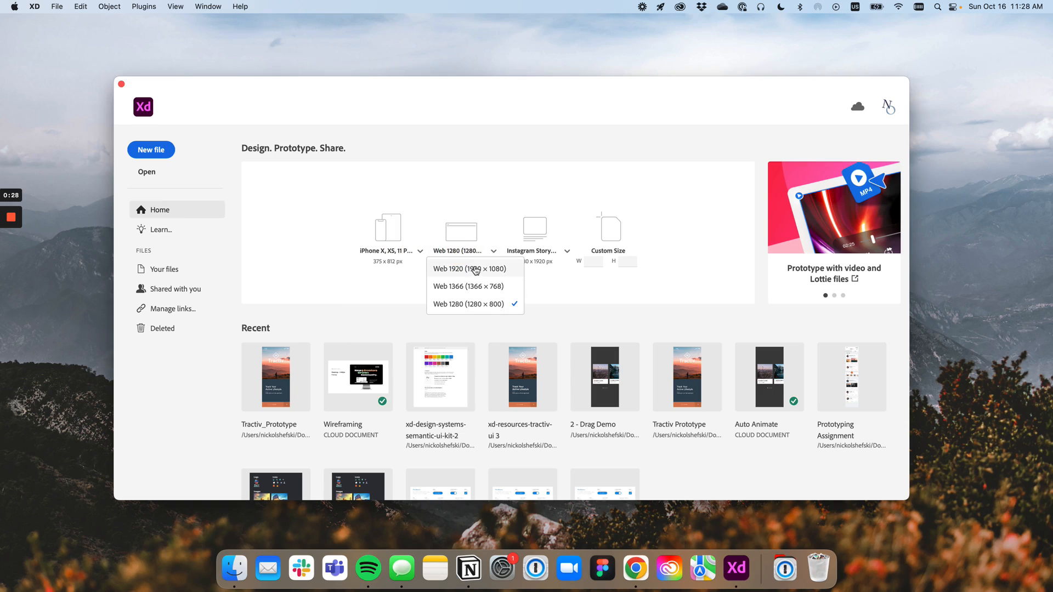
click(305, 316)
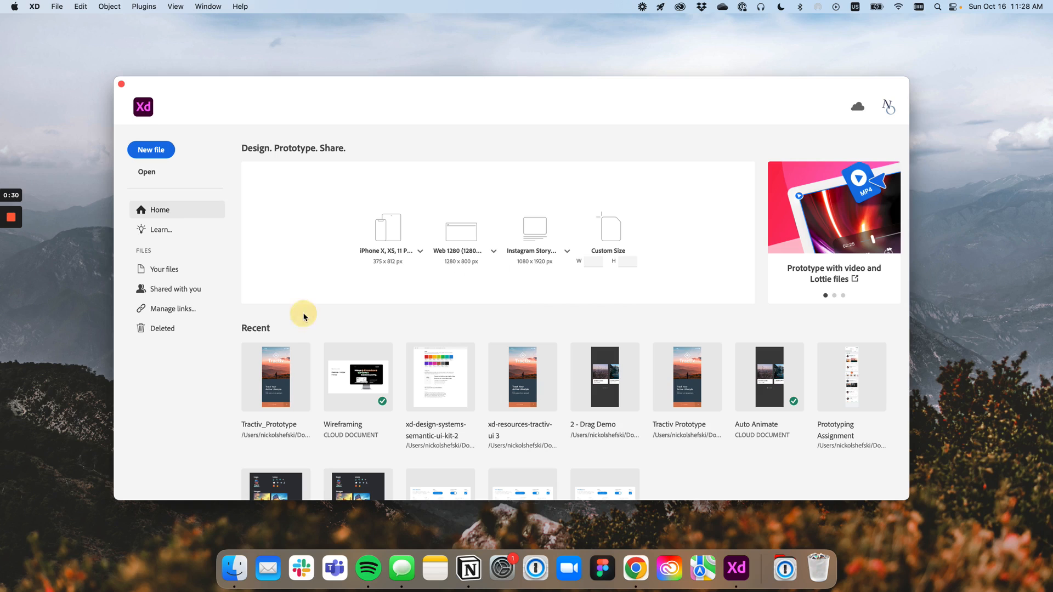
scroll(313, 392, down, 1)
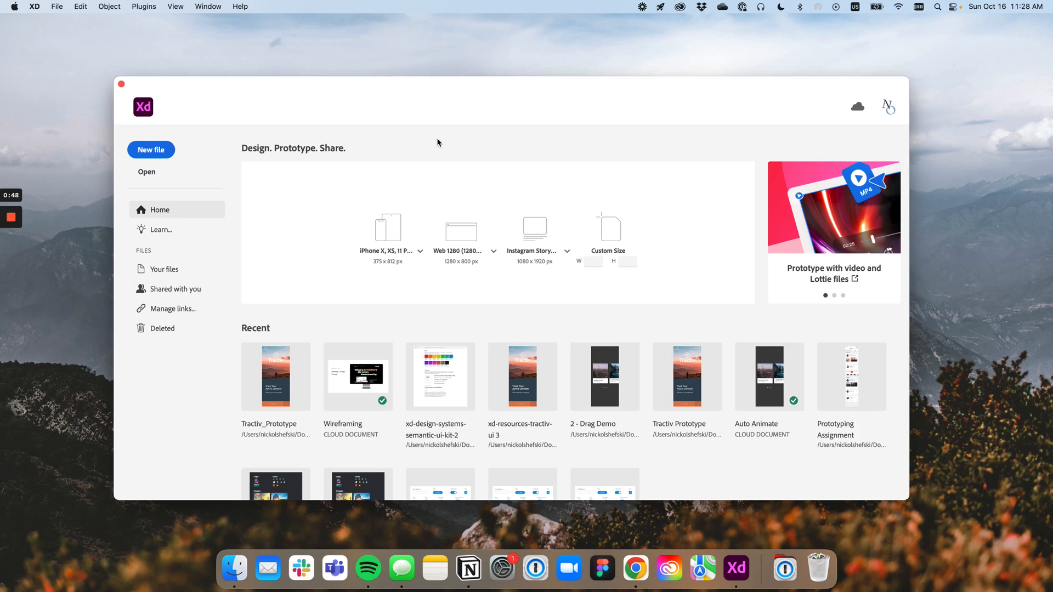
Create a new document from the iPhone X, XS, 11 Pro (375 × 812) artboard preset and reposition its window
click(418, 253)
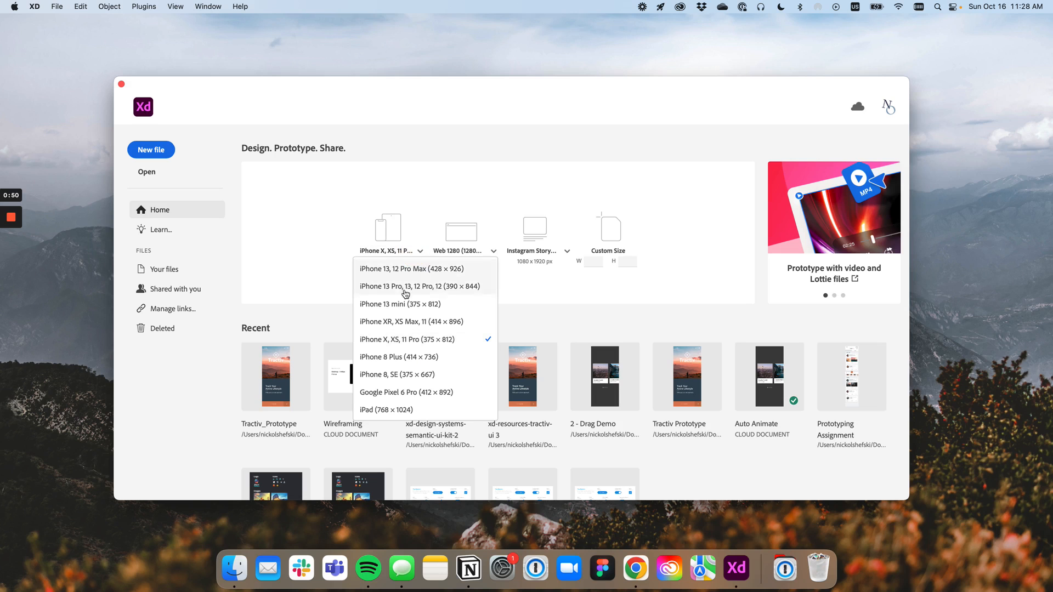
click(384, 343)
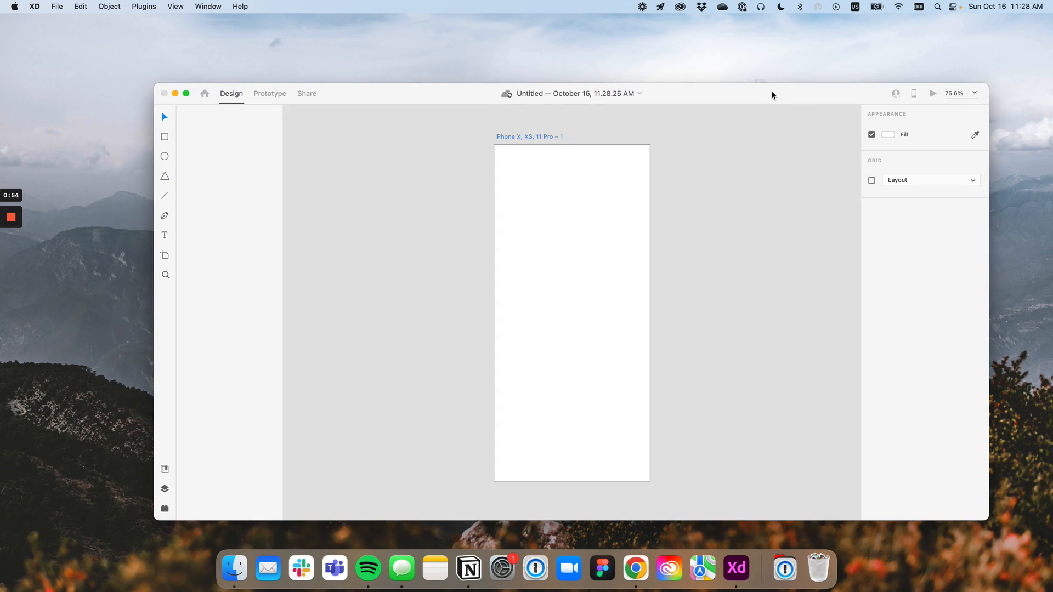
drag(772, 95, 718, 71)
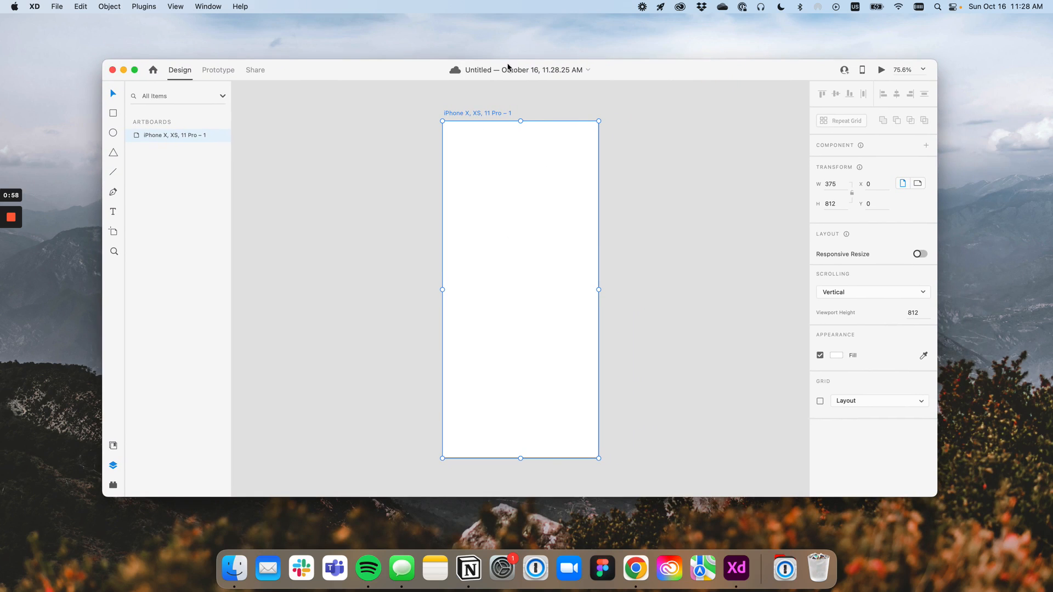
Save the new document to Creative Cloud as "Demo File"
key(super+s)
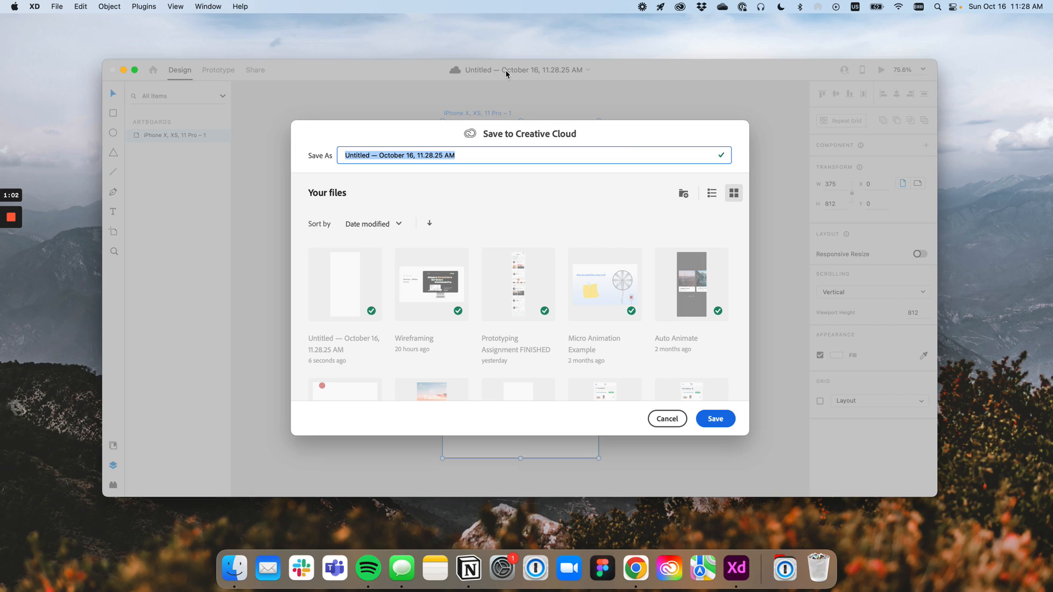
text(Demo File)
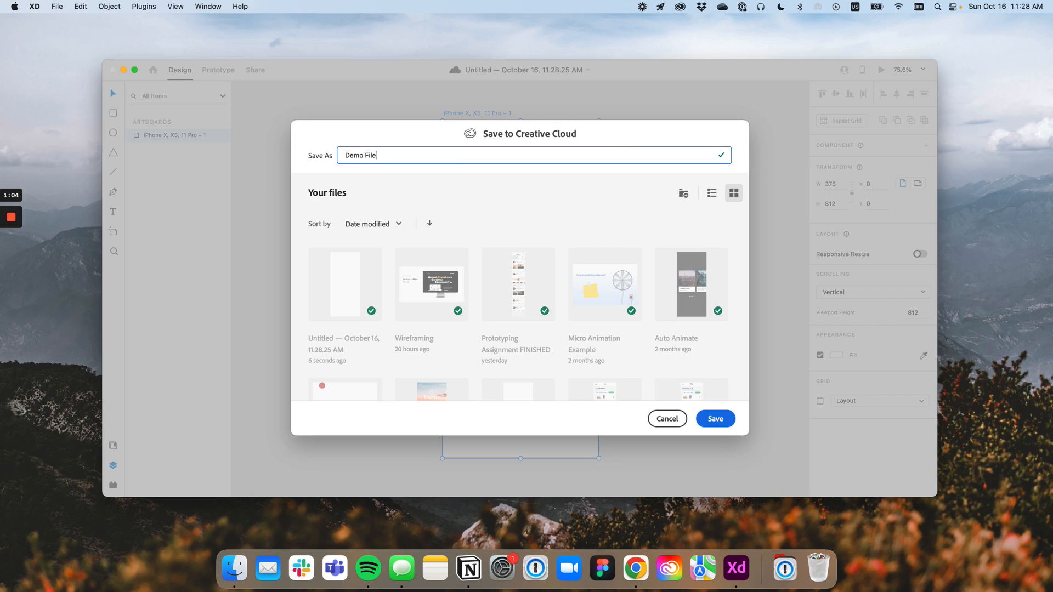
click(719, 421)
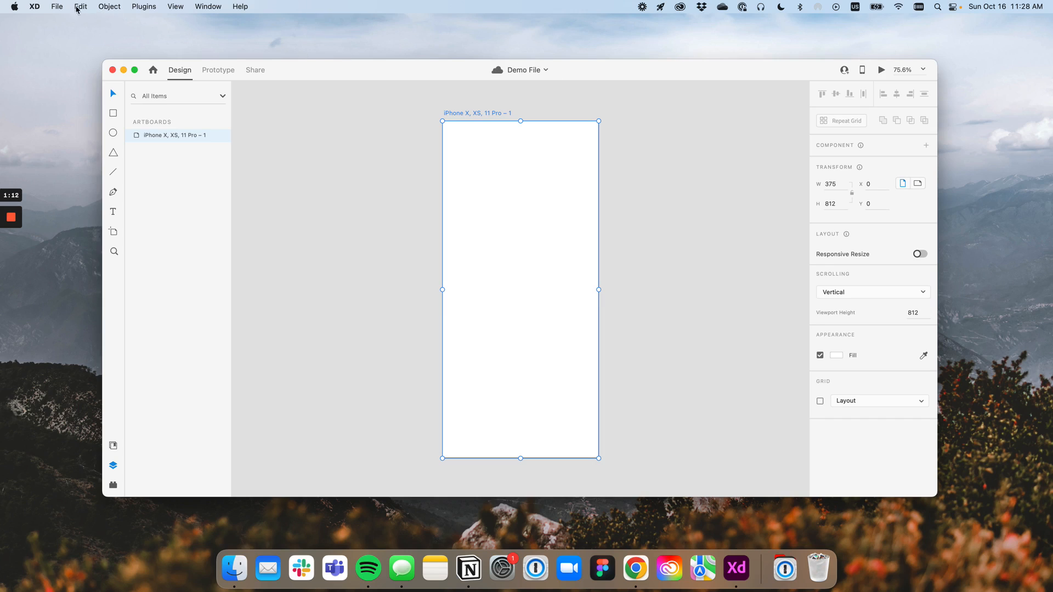
click(52, 8)
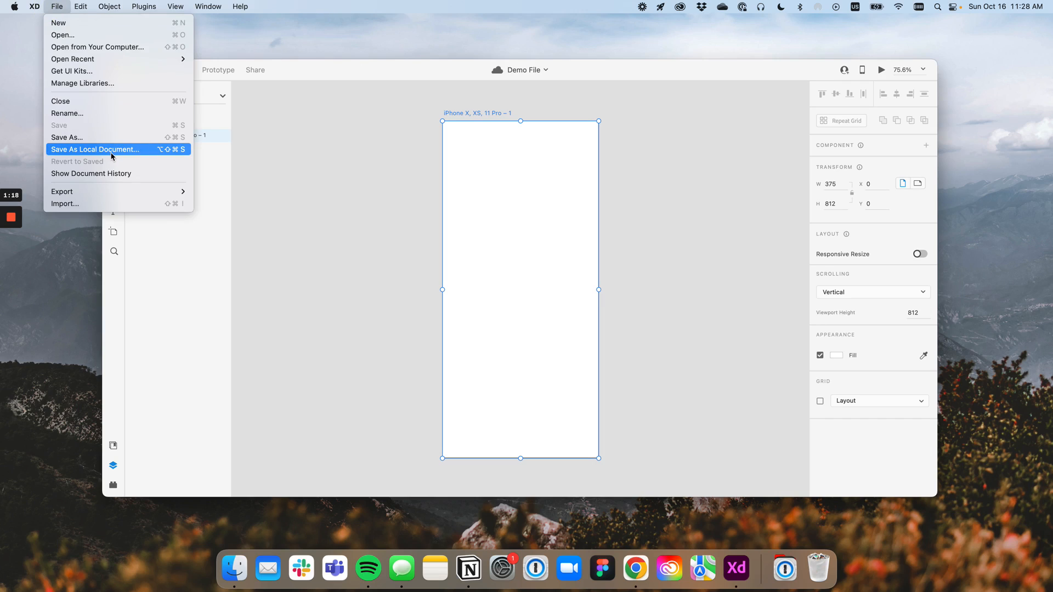
click(290, 156)
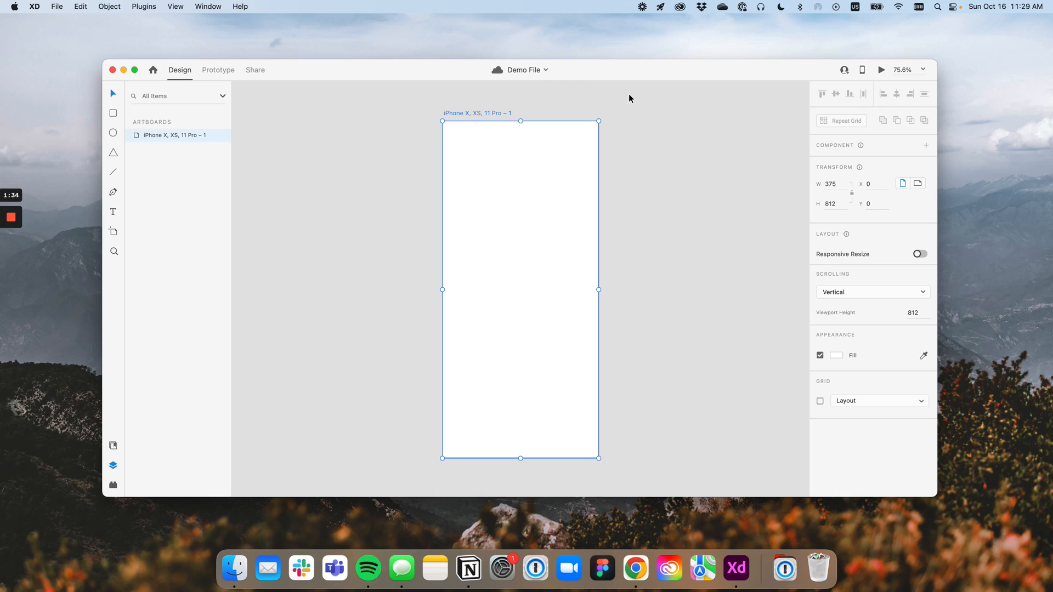
Switch to the open Tractiv_Prototype document and show the UI kit introduction above its styling section
right_click(738, 570)
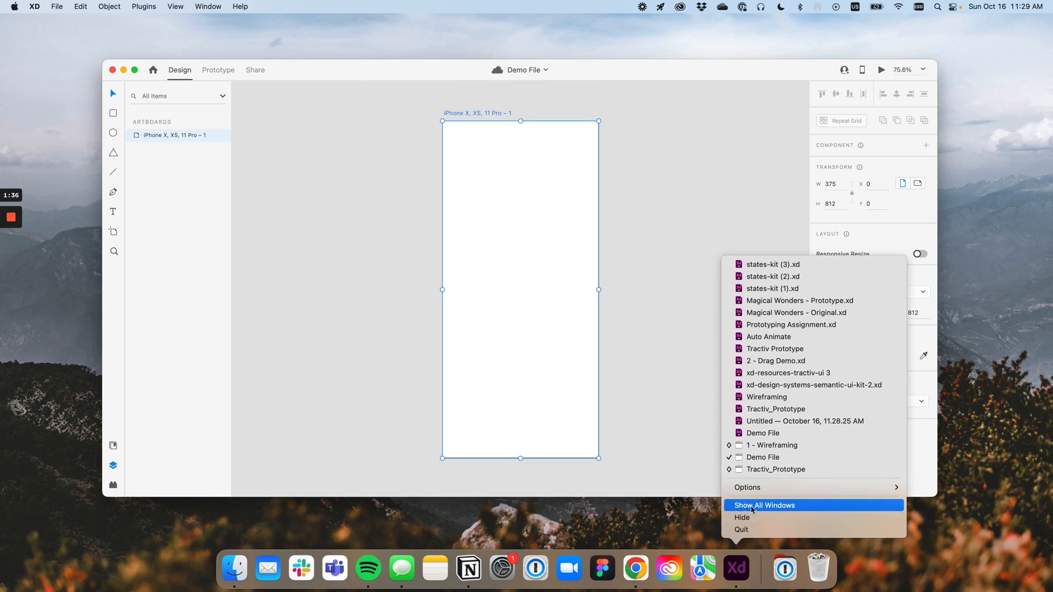
click(762, 471)
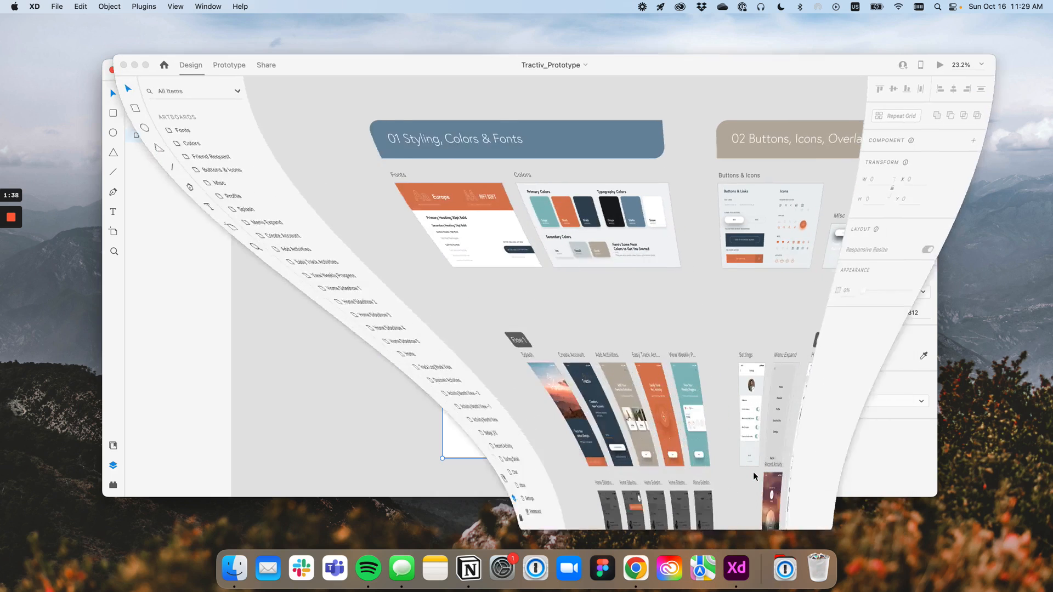
drag(667, 70, 639, 64)
drag(645, 221, 593, 403)
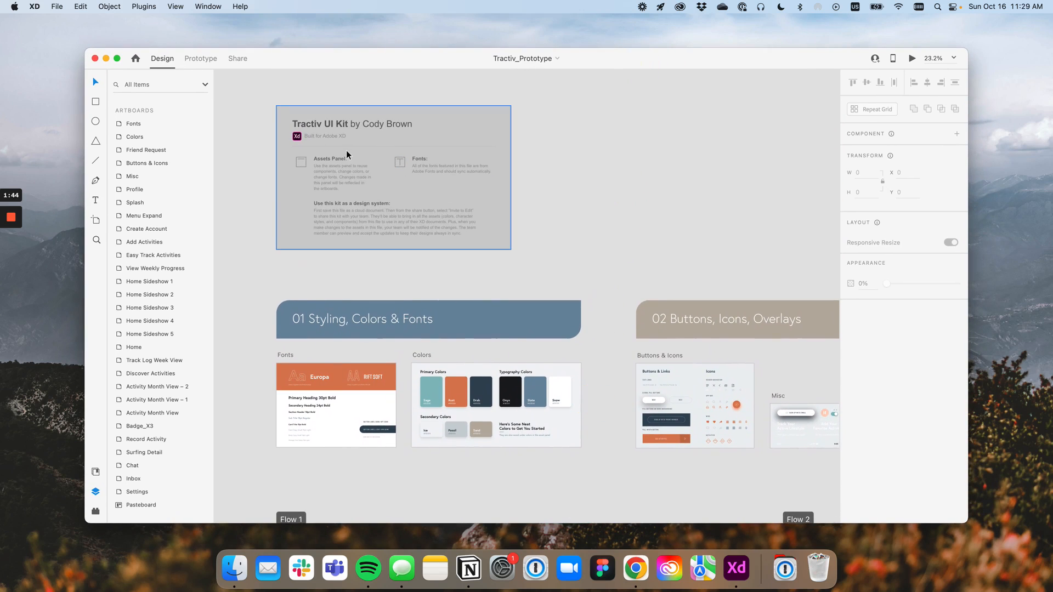
Open Adobe's UI kits web page, browse the available platform and design kits, and return to the Tractiv_Prototype document
click(58, 6)
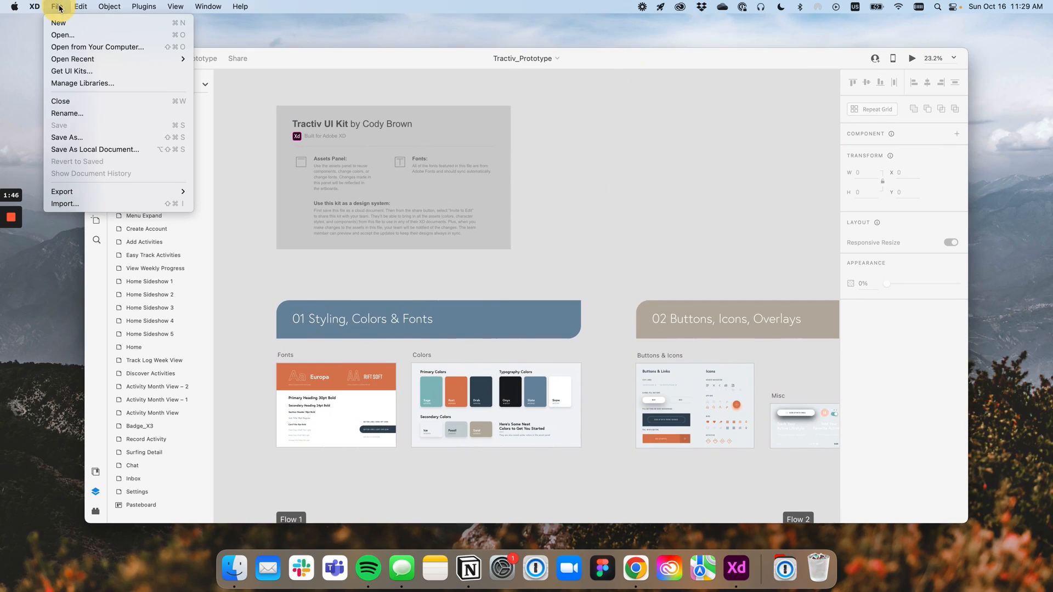
click(80, 72)
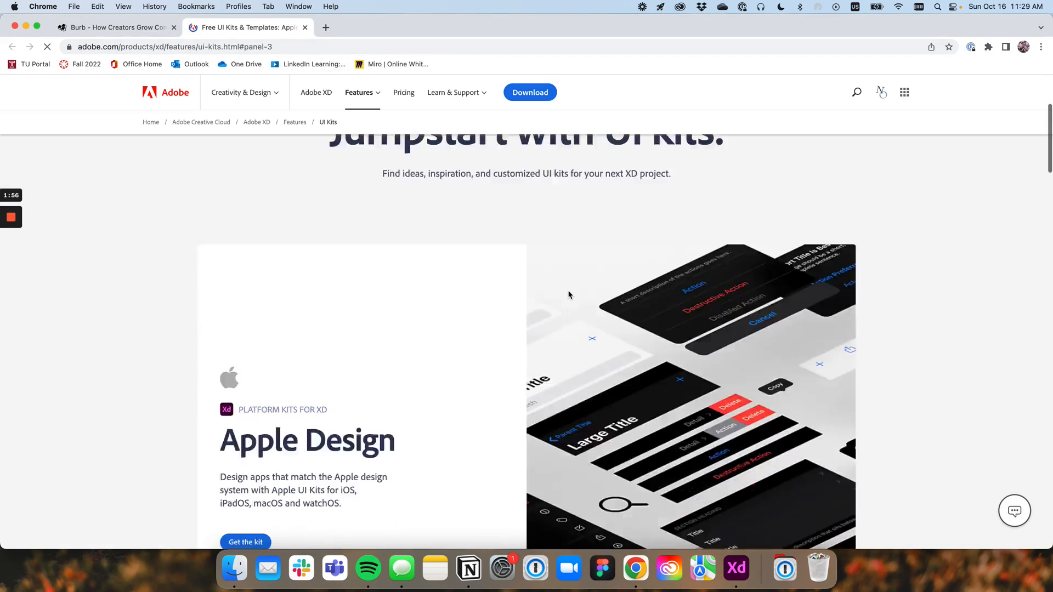
scroll(569, 296, down, 12)
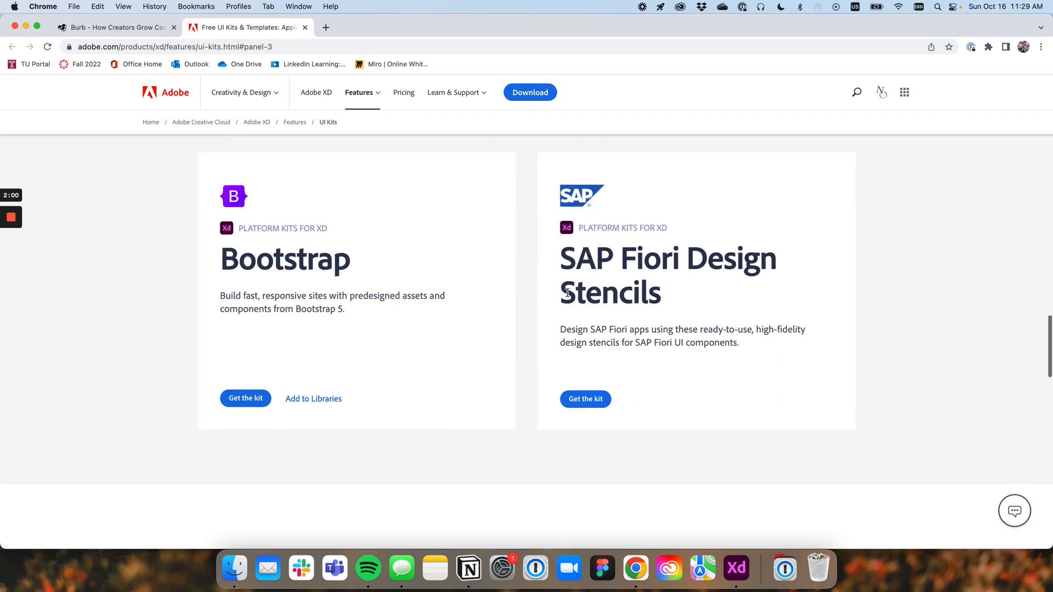
scroll(567, 292, down, 10)
scroll(516, 270, up, 1)
scroll(516, 269, down, 3)
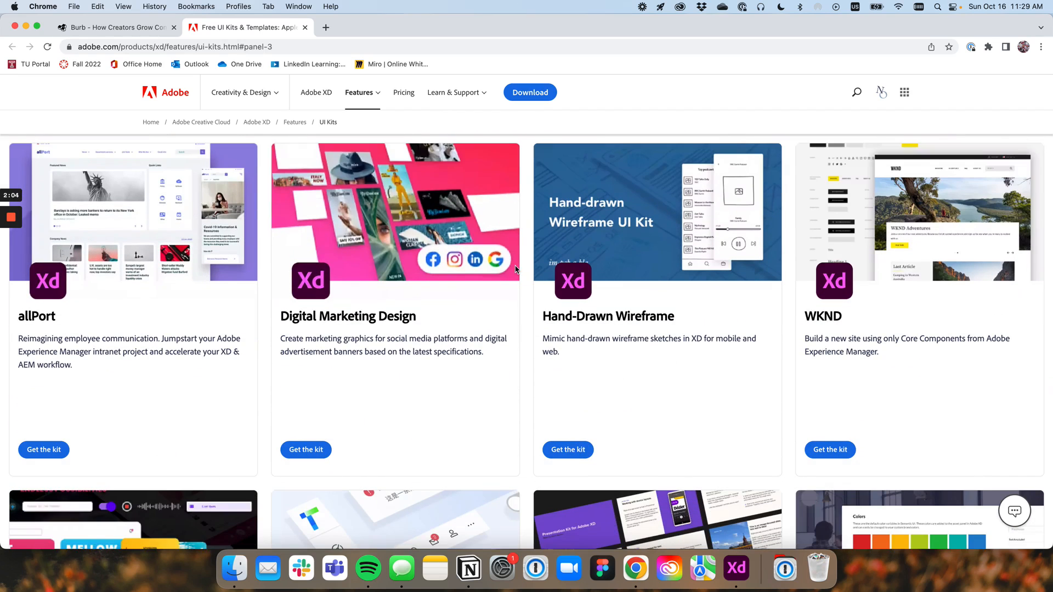
scroll(516, 269, down, 7)
scroll(516, 269, up, 3)
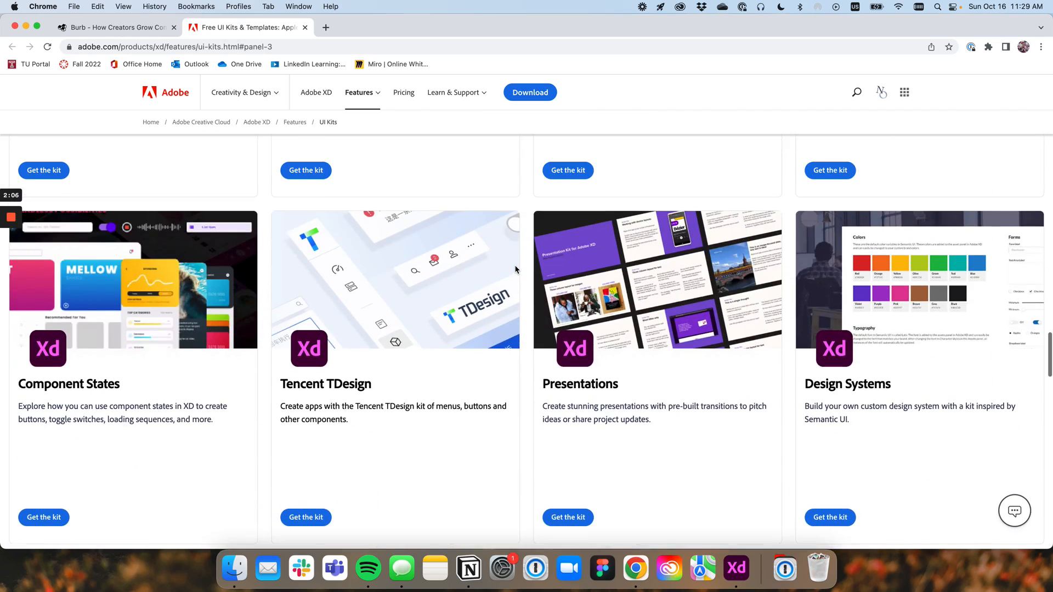
scroll(515, 269, down, 1)
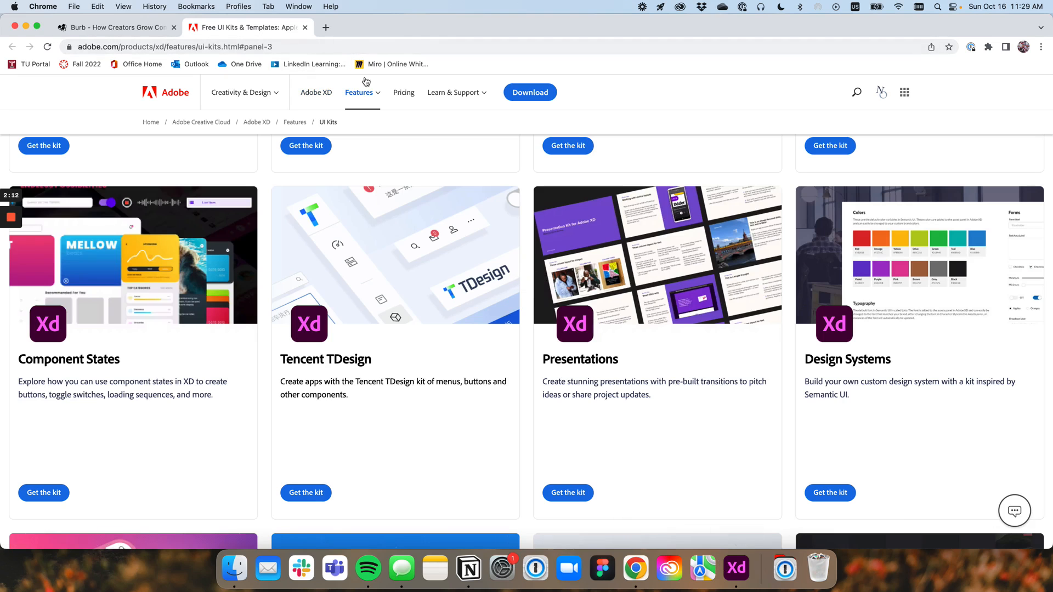
click(26, 26)
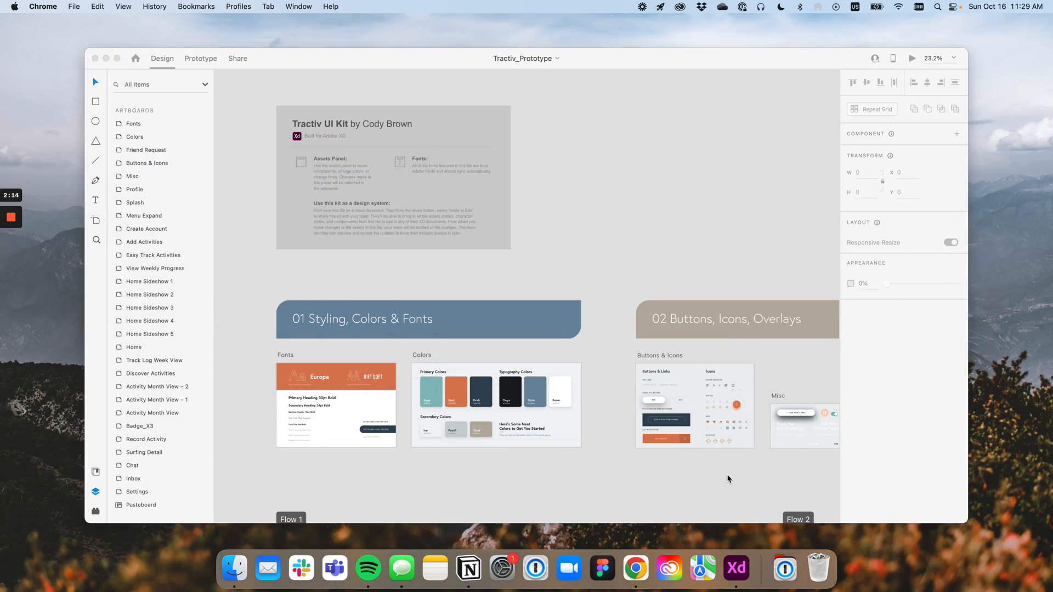
Look over the styling, buttons and flow artboards on the Tractiv_Prototype canvas
click(699, 218)
drag(670, 242, 718, 181)
drag(539, 201, 538, 176)
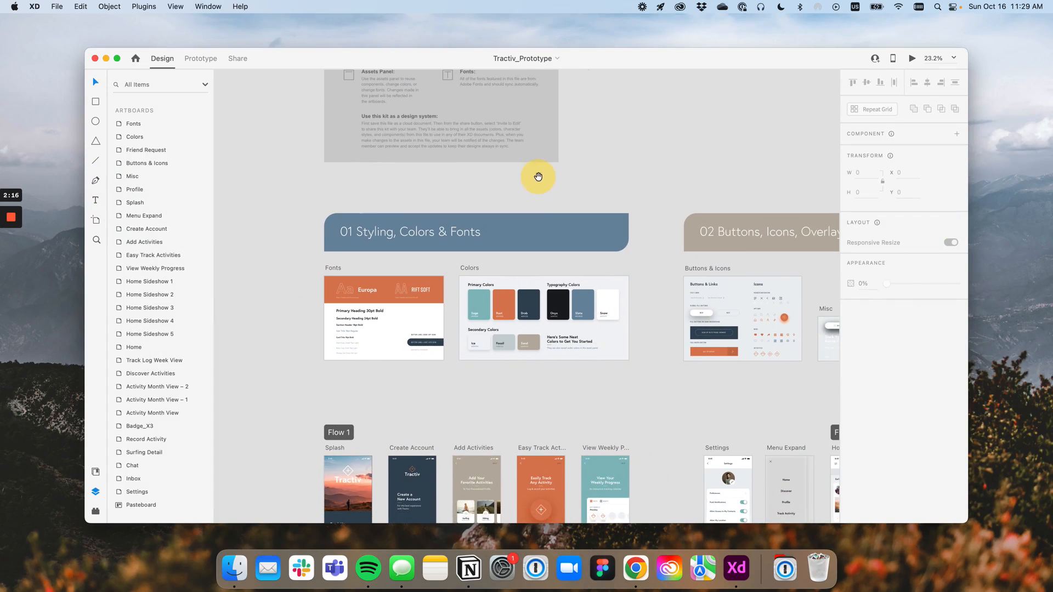
drag(418, 185, 519, 157)
drag(392, 163, 547, 146)
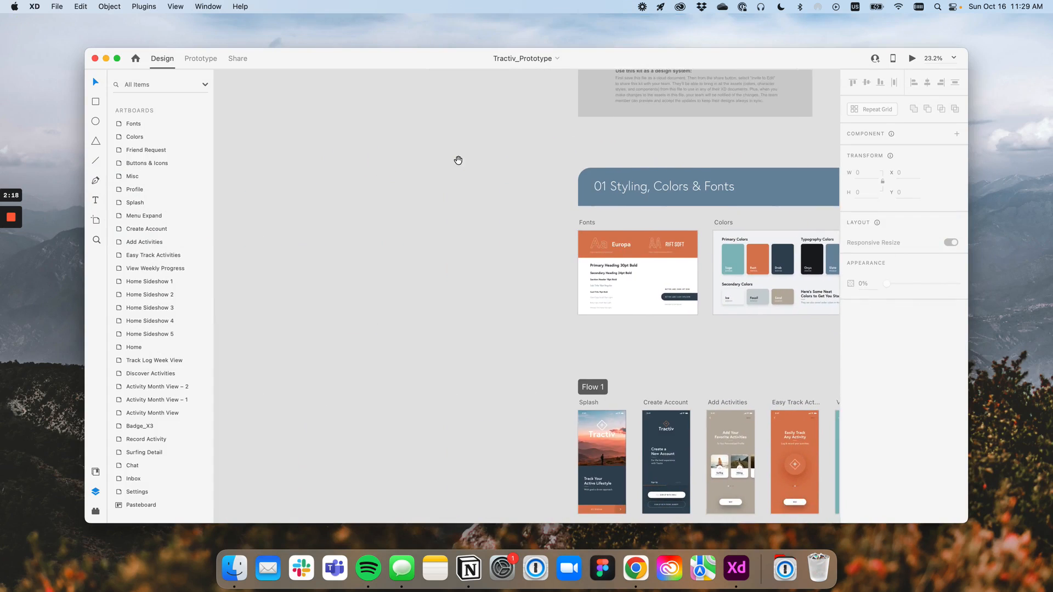
drag(466, 160, 543, 176)
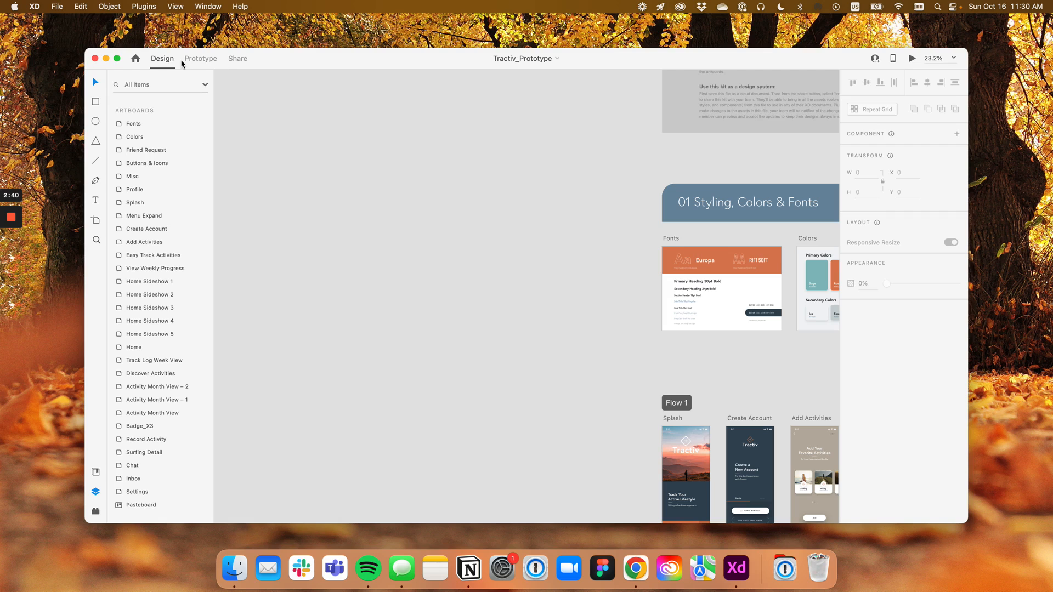
drag(526, 267, 241, 257)
drag(527, 308, 385, 288)
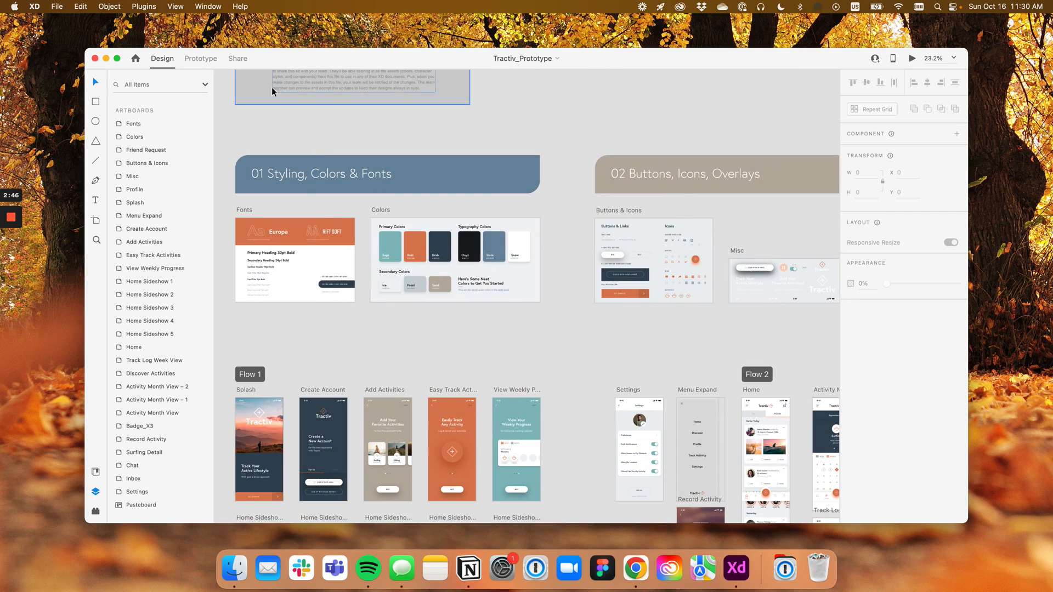
Switch the prototype to Share mode and review the view settings for Flow 1, keeping Design Review
click(238, 58)
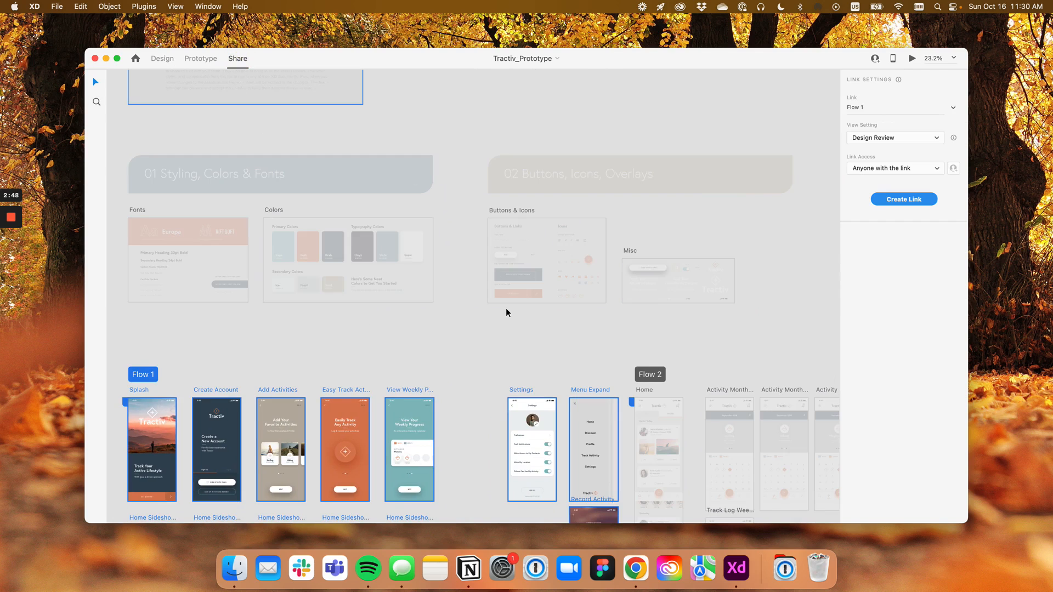
scroll(510, 302, down, 5)
drag(470, 280, 526, 227)
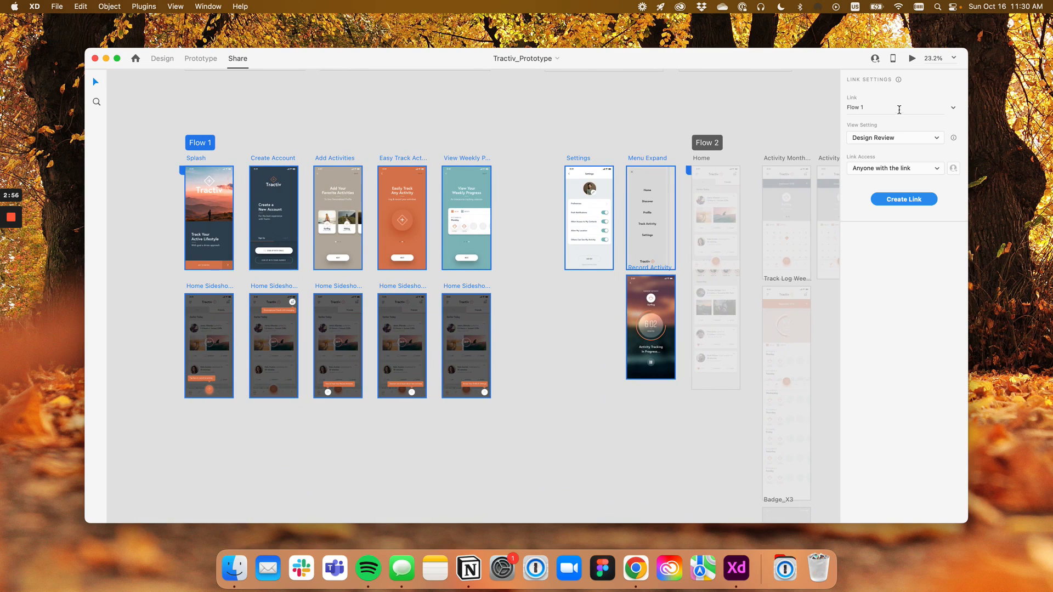
click(922, 138)
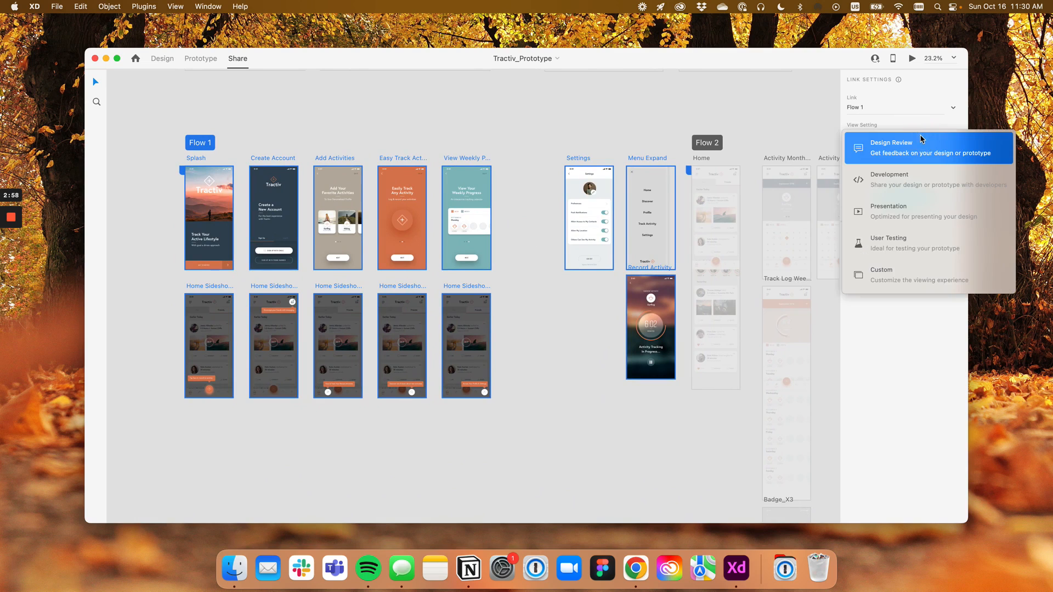
click(917, 134)
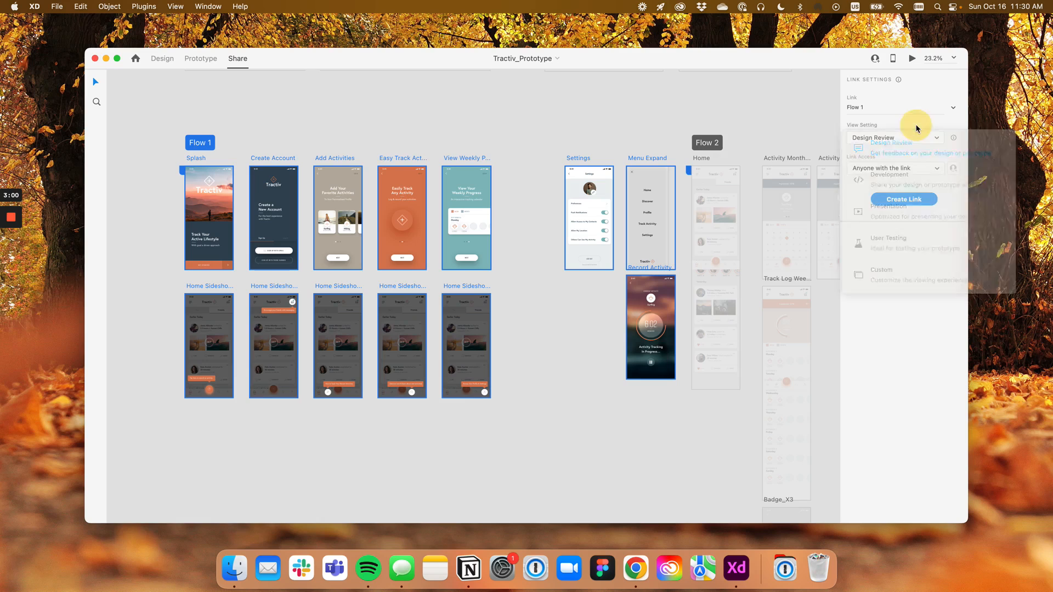
click(917, 136)
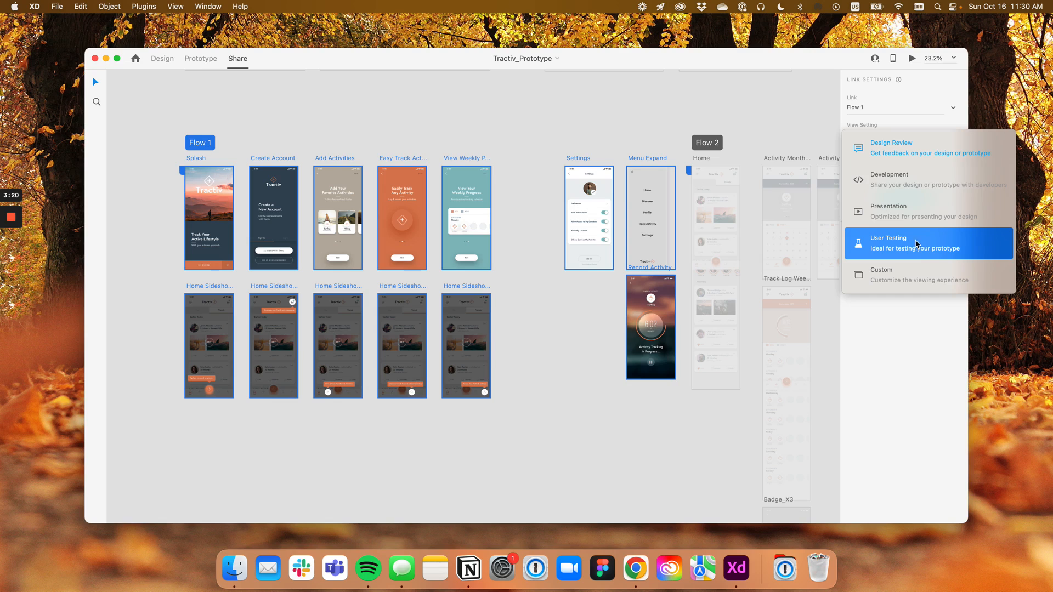
click(909, 133)
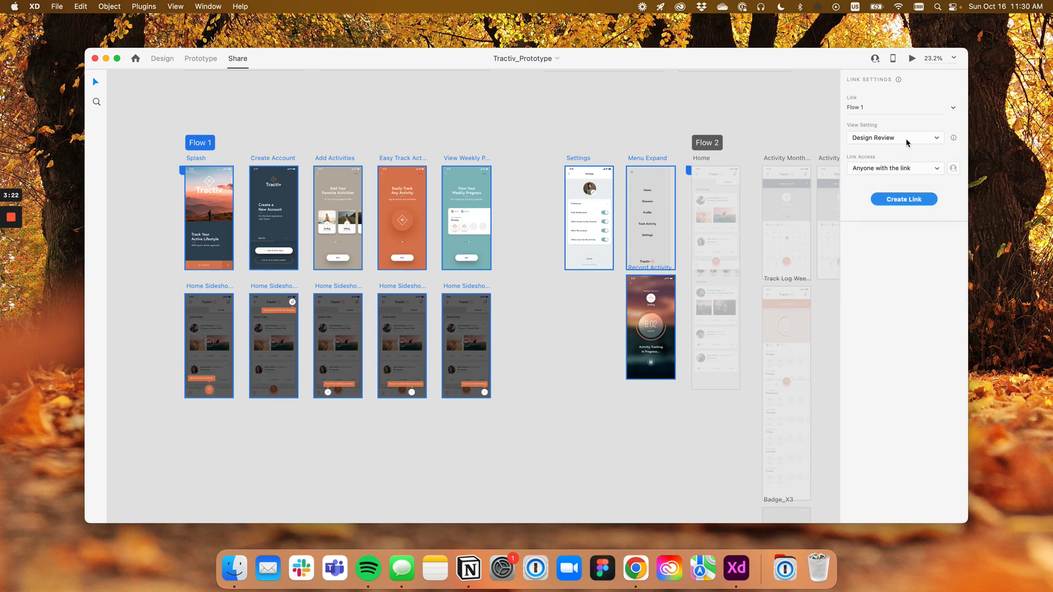
Create a share link for Flow 1 with access for anyone with the link
click(903, 169)
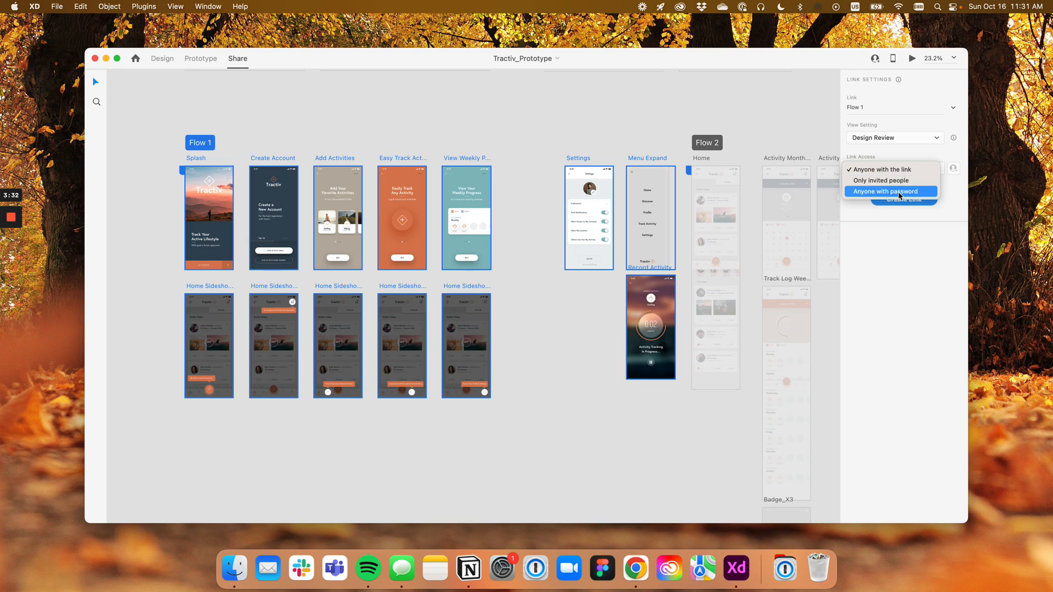
click(892, 227)
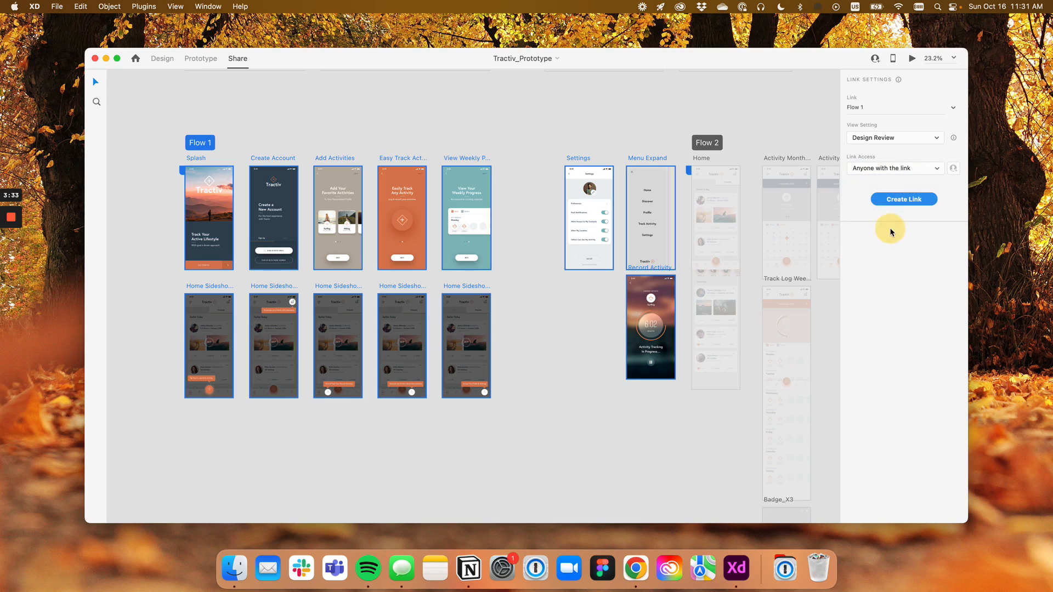
click(916, 201)
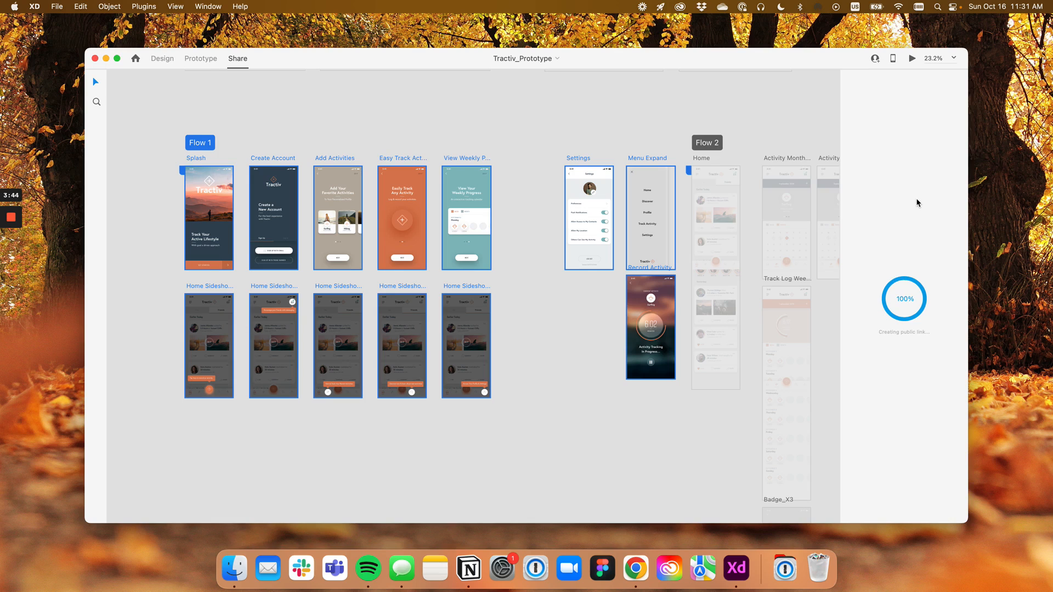
Switch to Design mode and draw a 451 by 451 square, a circle and a triangle about 537 by 465 on the empty pasteboard
click(166, 66)
drag(376, 104, 627, 155)
drag(468, 132, 615, 159)
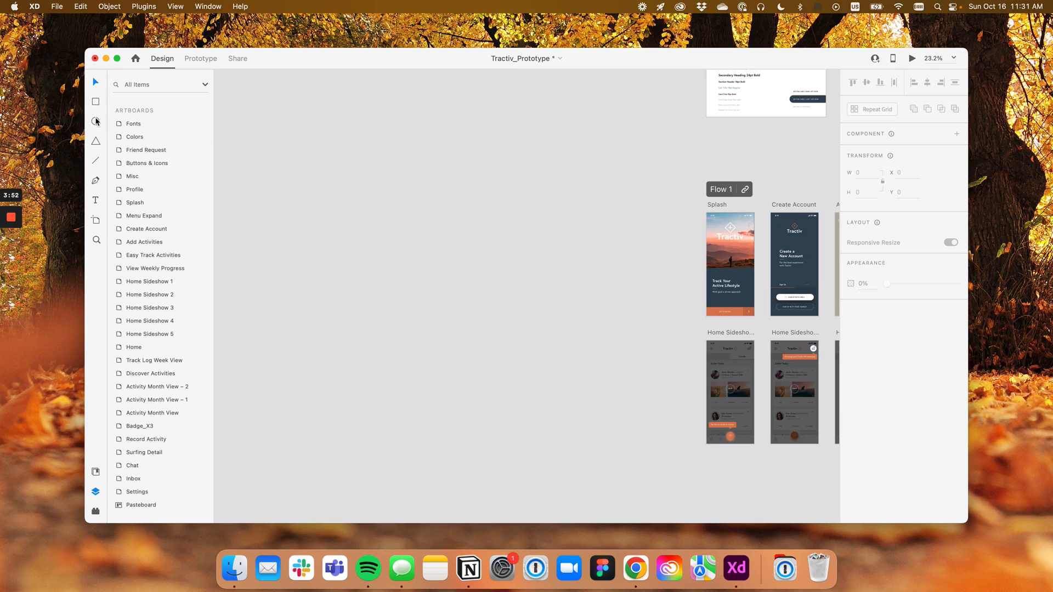
click(95, 101)
drag(299, 160, 389, 251)
click(95, 121)
click(95, 141)
mouse_move(400, 183)
mouse_down()
mouse_move(444, 256)
mouse_move(469, 277)
mouse_up()
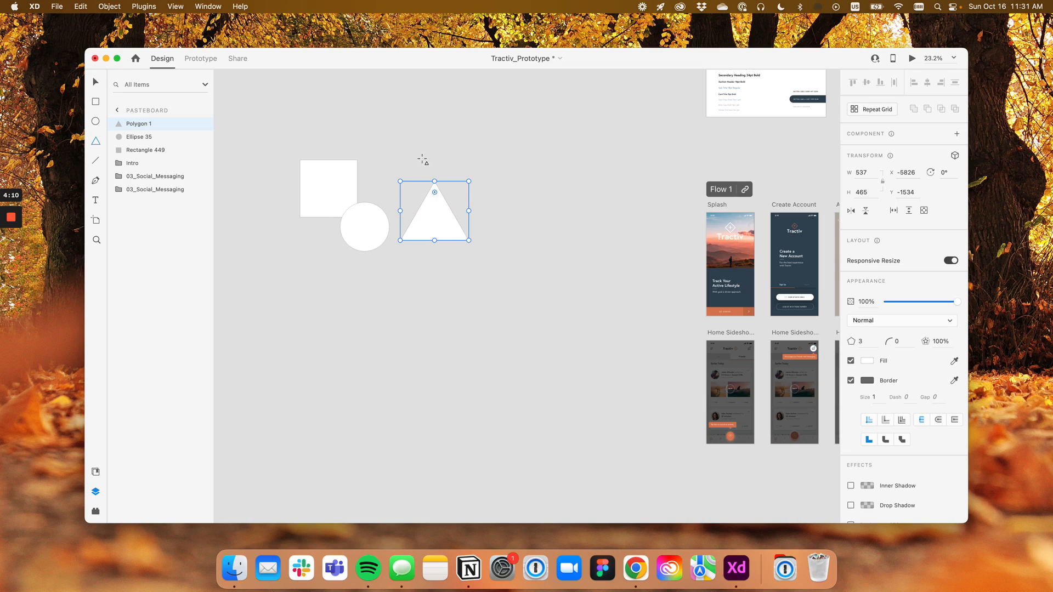
Draw a small five-sided polygon above the triangle and a horizontal line about 1609 wide below the shapes
mouse_move(409, 134)
mouse_down()
mouse_move(458, 176)
mouse_move(443, 166)
mouse_up()
key(Up)
key(Up)
key(Up)
key(Up)
key(Down)
key(Down)
click(440, 149)
key(v)
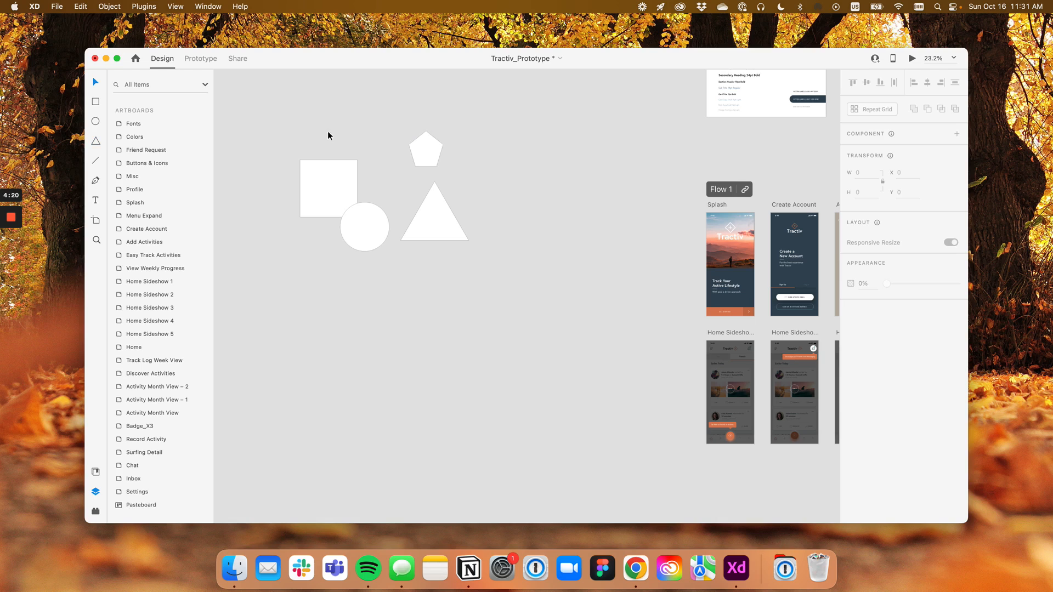
click(95, 160)
drag(288, 277, 492, 271)
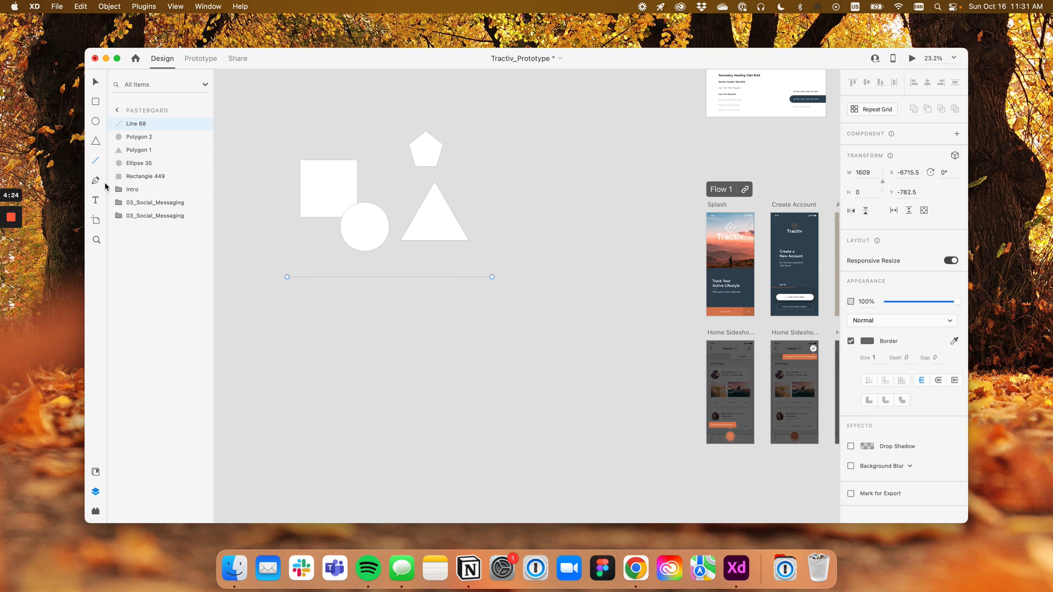
Draw a closed curved path below the horizontal line with the Pen tool, and delete it
click(96, 180)
click(400, 182)
click(400, 332)
click(439, 325)
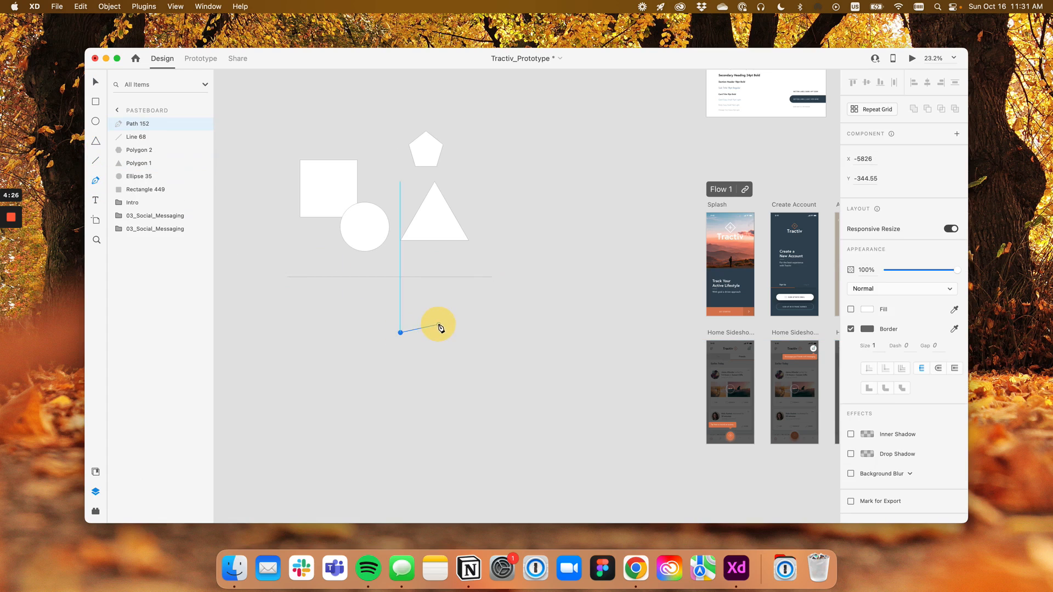
drag(500, 329, 543, 357)
drag(489, 405, 516, 442)
drag(446, 439, 429, 410)
drag(350, 392, 345, 361)
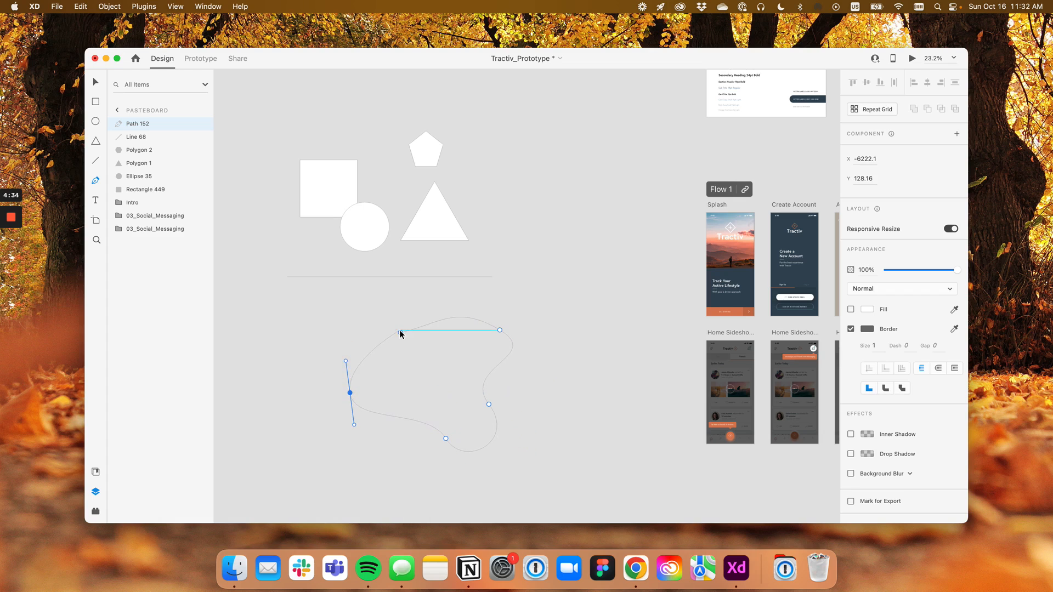
mouse_move(400, 332)
mouse_down()
mouse_move(437, 332)
mouse_move(388, 326)
mouse_up()
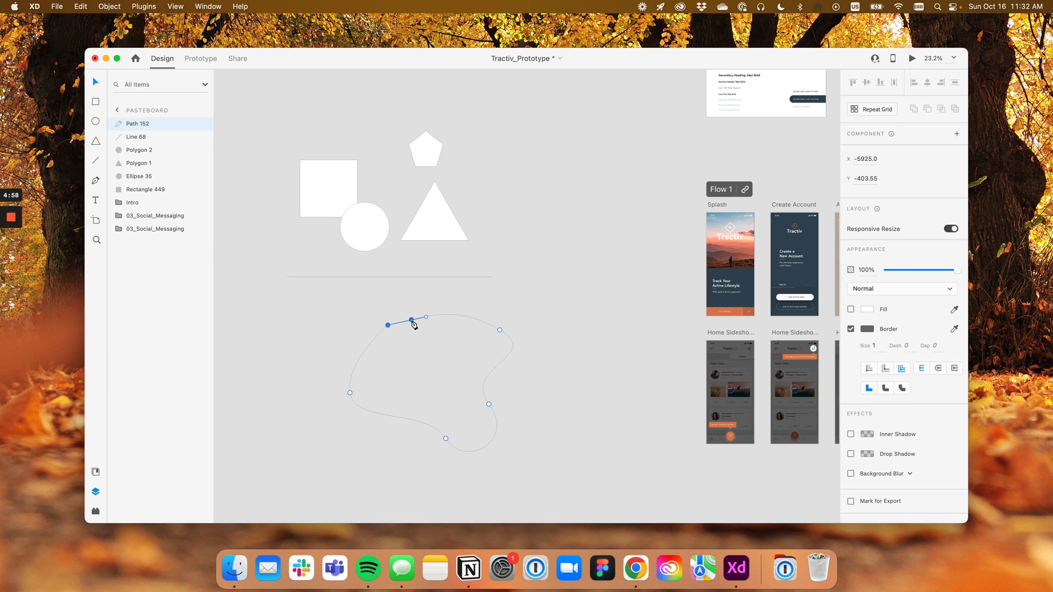
key(Escape)
key(Delete)
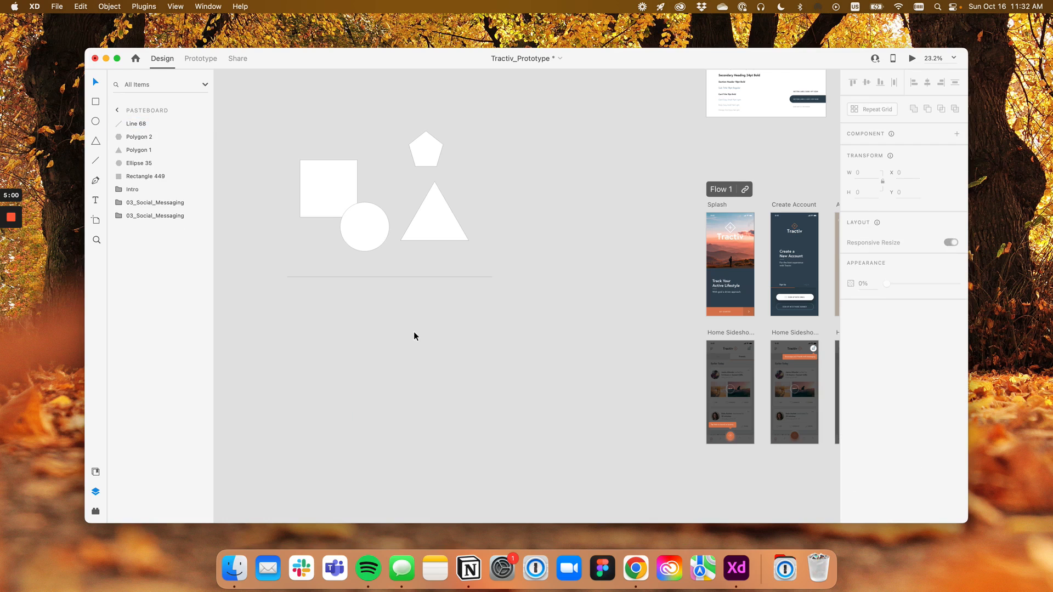
Nudge the horizontal line slightly upward and add a text box about 1583 wide below it reading "Hello everyone!"
mouse_move(405, 277)
mouse_down()
mouse_move(419, 274)
mouse_move(407, 274)
mouse_up()
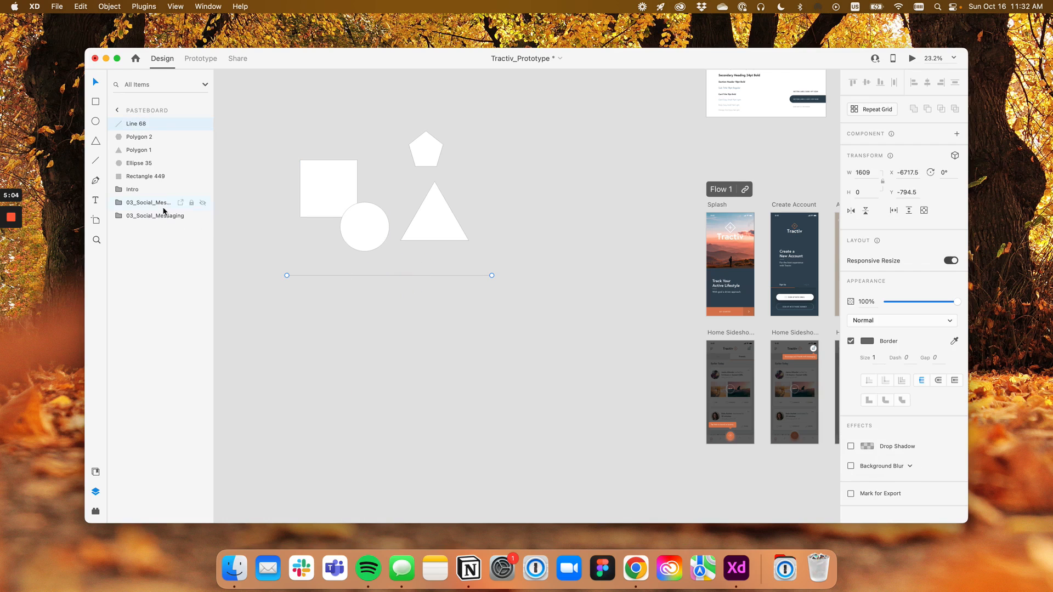
click(94, 203)
drag(305, 308, 506, 392)
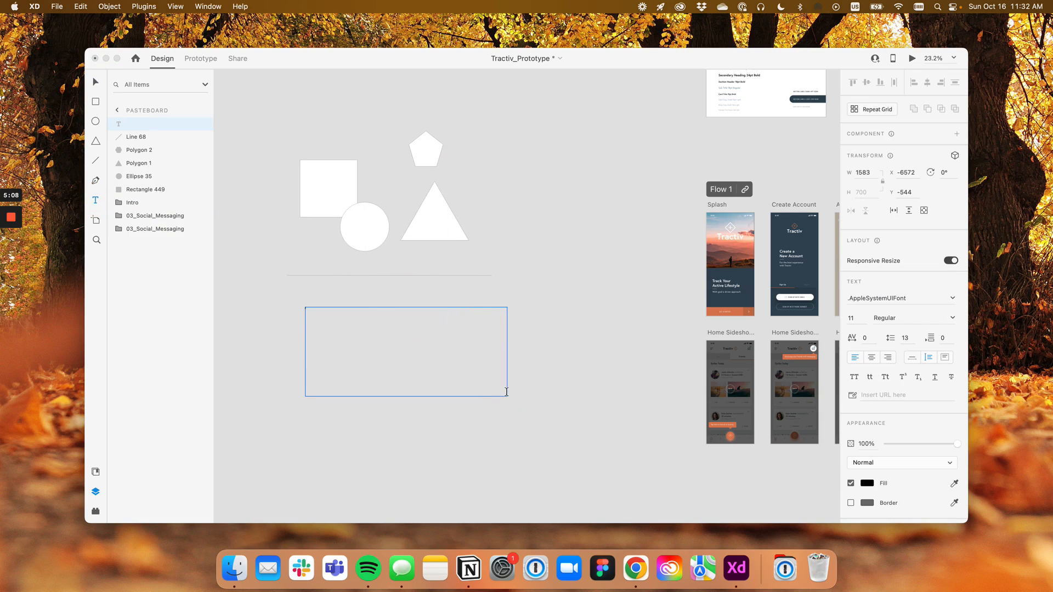
text(Th)
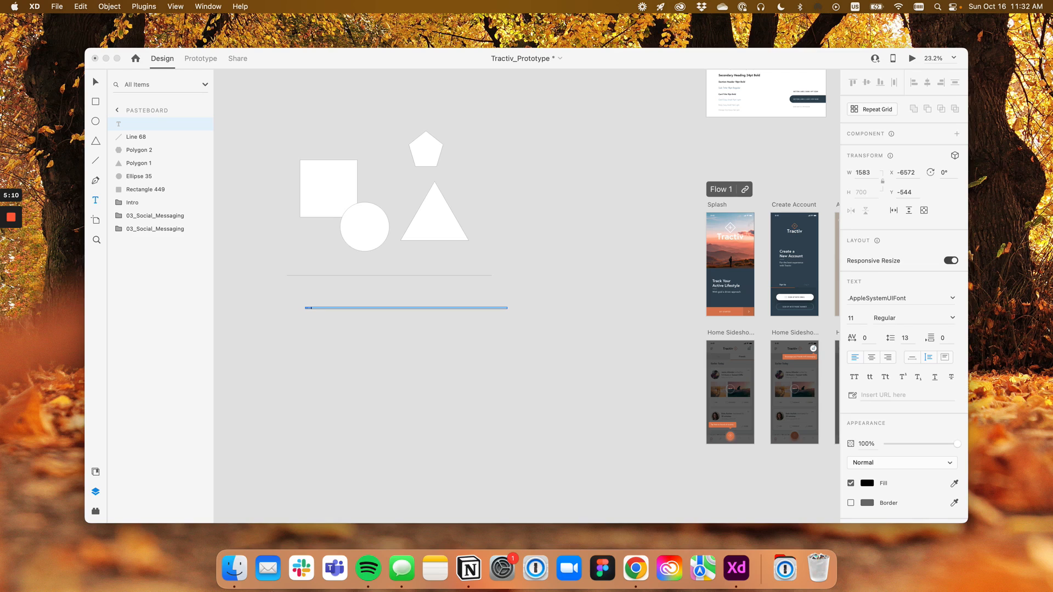
Set the font size of the "Hello everyone!" text to 131
click(852, 318)
text(71)
key(Return)
key(shift+Up)
key(shift+Up)
key(shift+Up)
key(shift+Up)
key(shift+Up)
key(shift+Up)
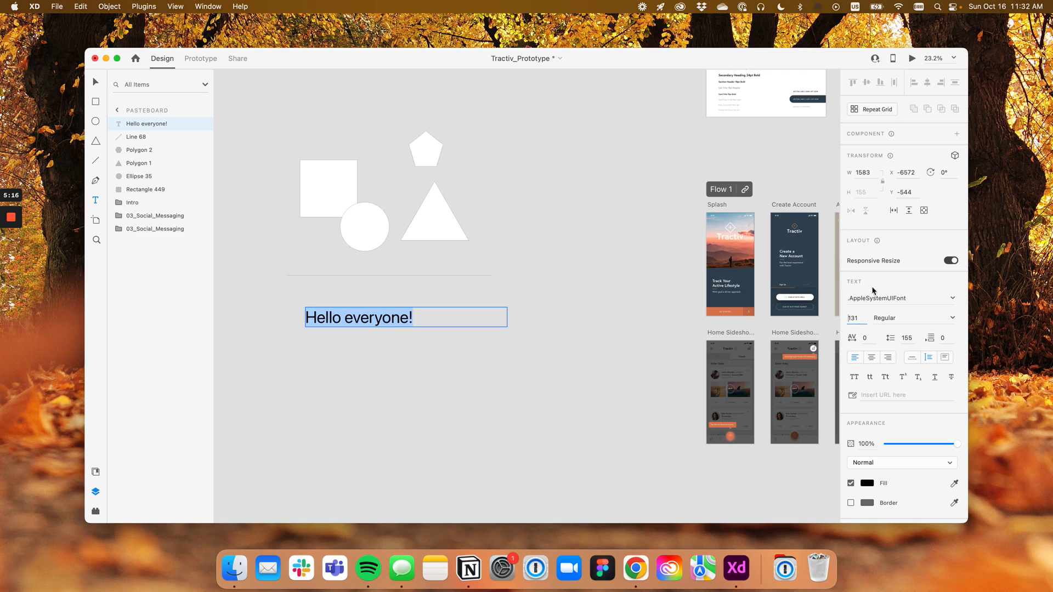
Change the text's font to Alegreya and its size to 121
click(953, 298)
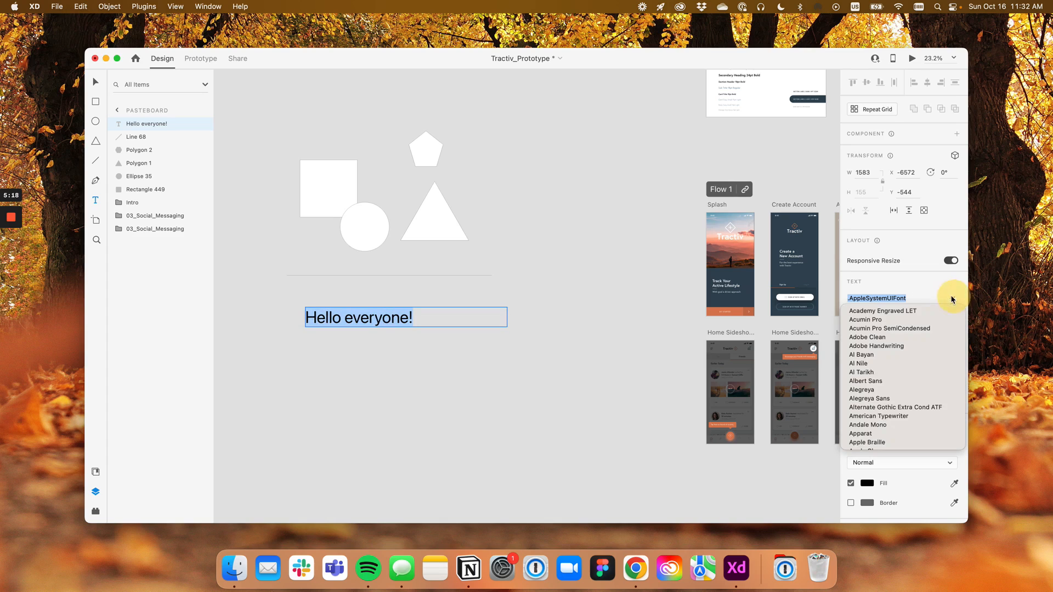
click(878, 390)
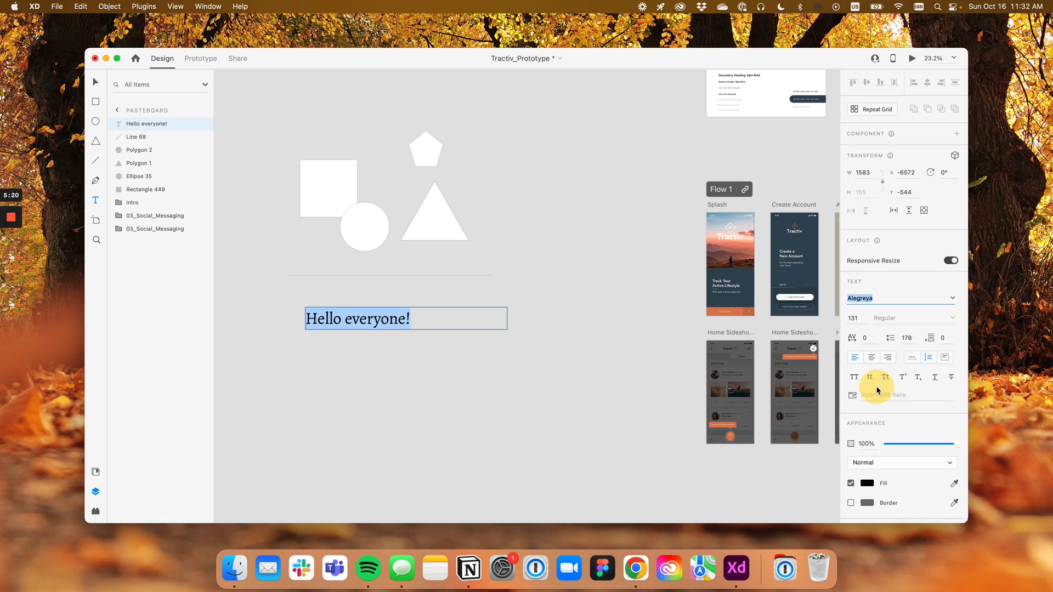
click(854, 318)
key(shift+Up)
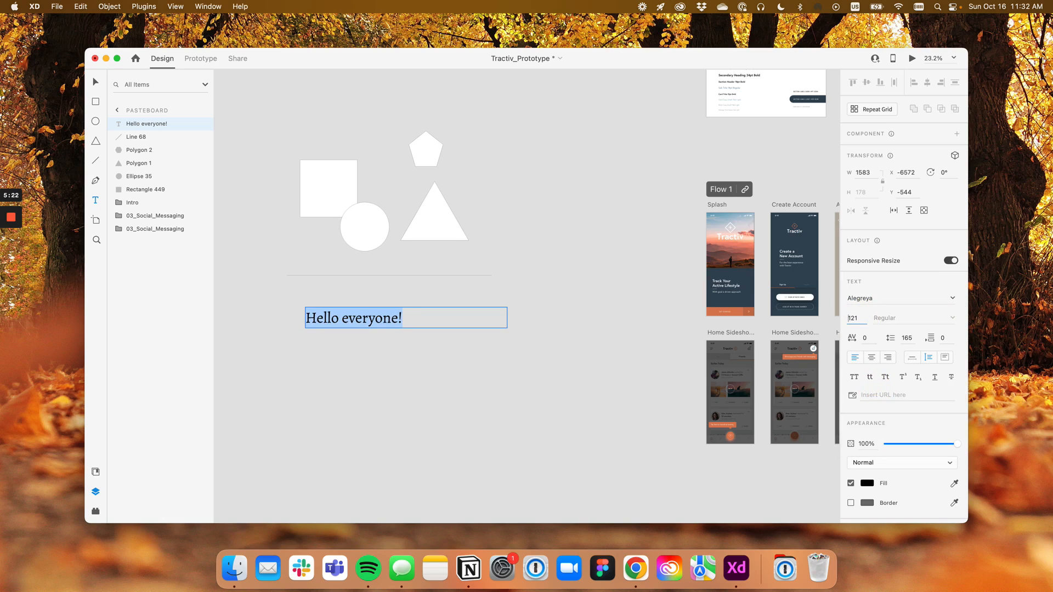
Change the text's font to Alegreya Sans with the Bold weight
click(951, 298)
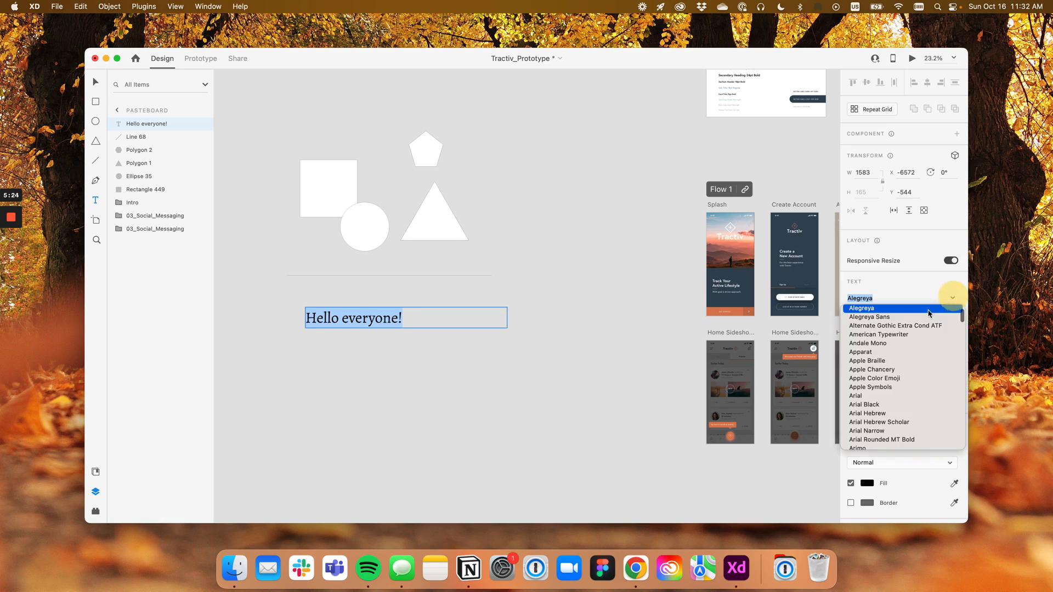
click(914, 318)
click(953, 319)
click(908, 350)
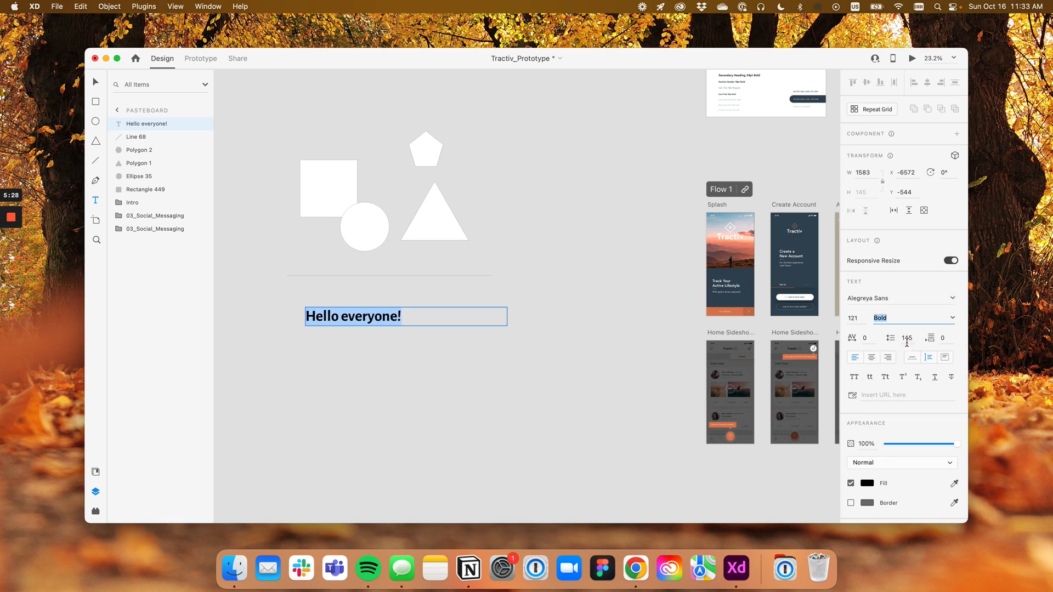
Try the uppercase and lowercase styles on the text, settle on uppercase, and leave text editing
click(874, 340)
click(855, 377)
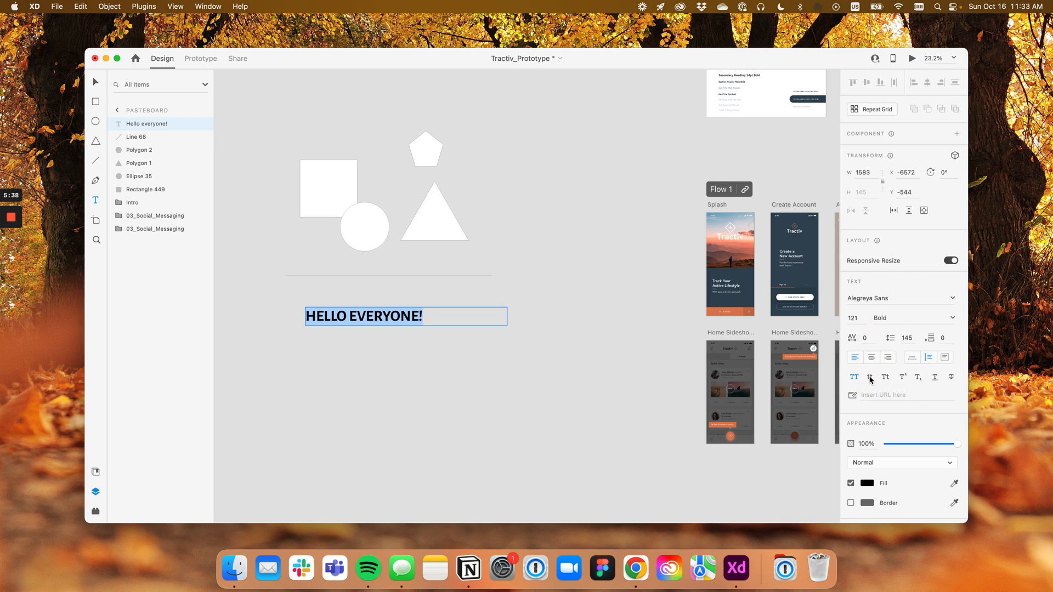
click(869, 378)
click(855, 378)
click(333, 199)
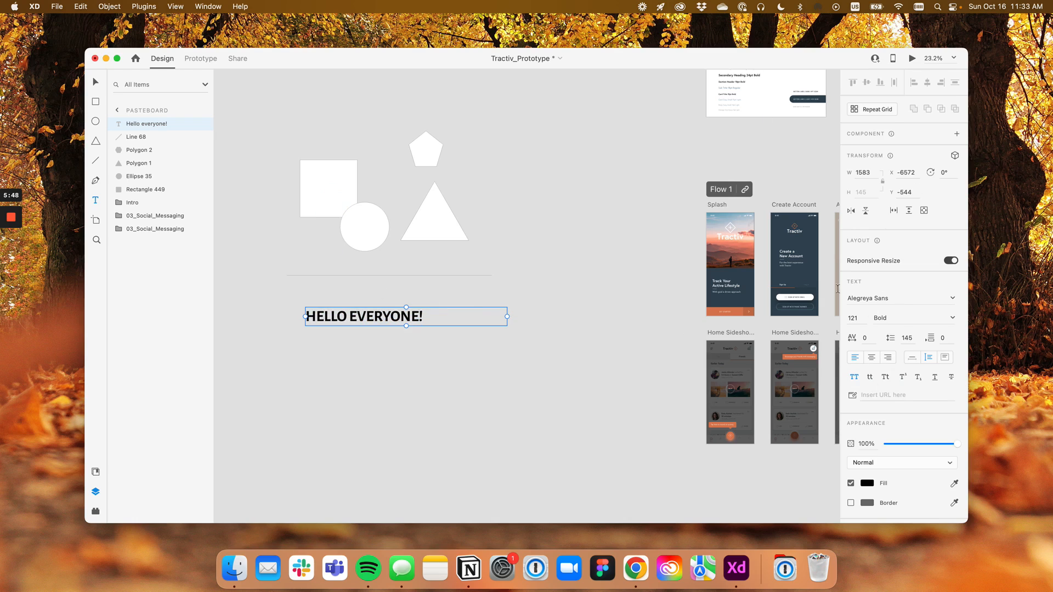
Shift the square slightly toward the circle and look over its opacity and blend mode options, keeping Normal
click(313, 219)
click(327, 195)
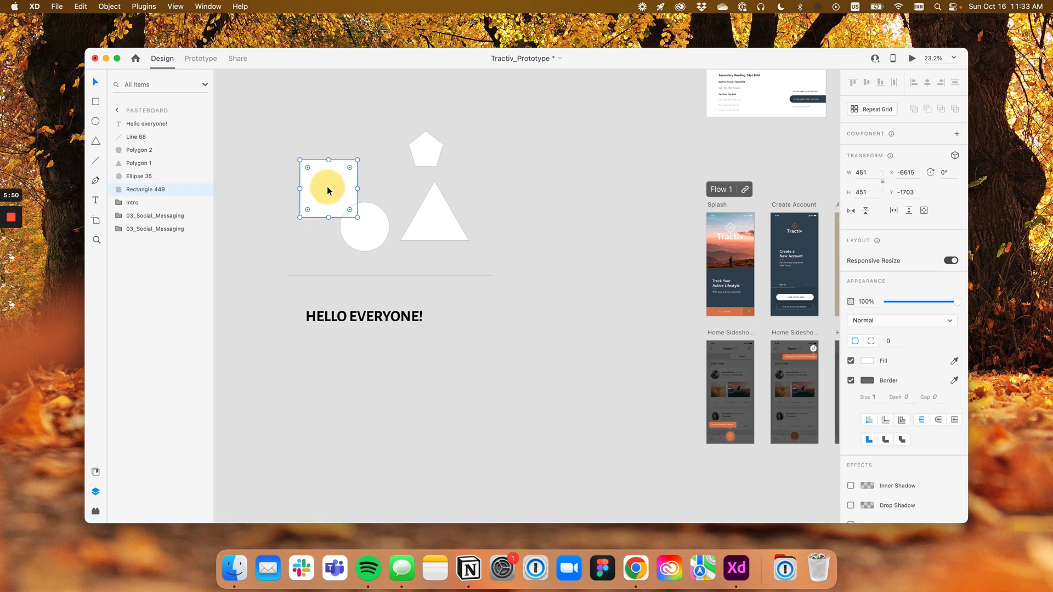
drag(338, 193, 345, 203)
scroll(906, 269, down, 2)
scroll(905, 307, up, 1)
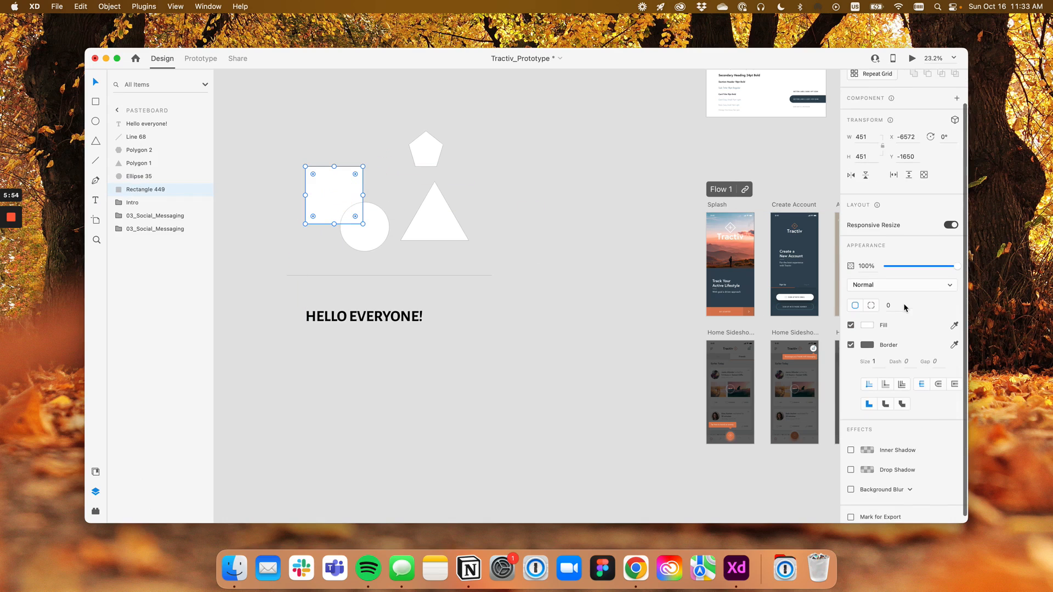
mouse_move(957, 266)
mouse_down()
mouse_move(905, 268)
mouse_move(957, 271)
mouse_up()
click(943, 284)
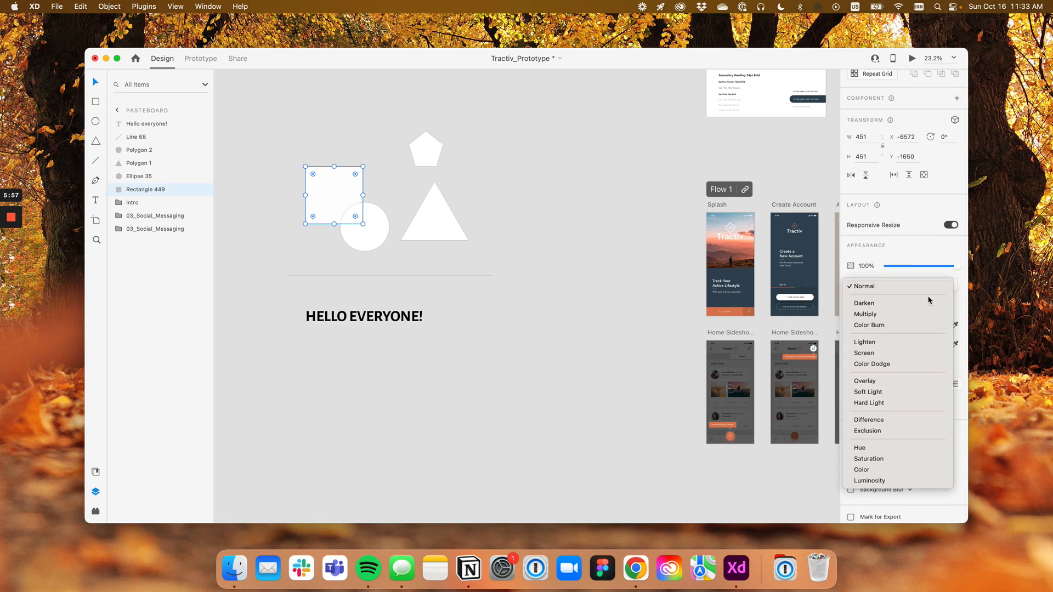
click(935, 255)
Try a corner radius of 36 on the square
click(892, 309)
text(36)
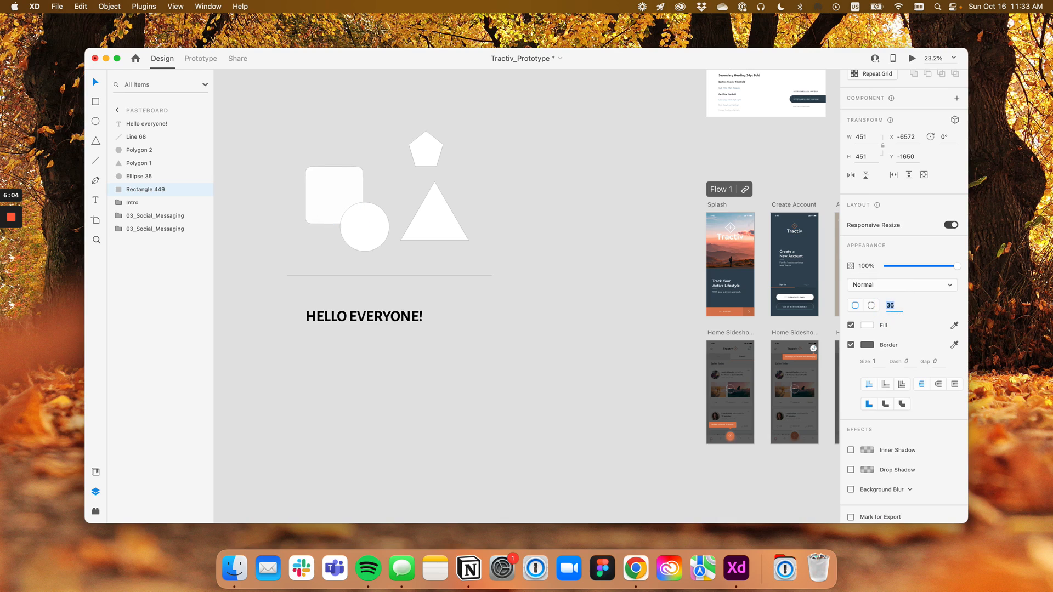
click(312, 135)
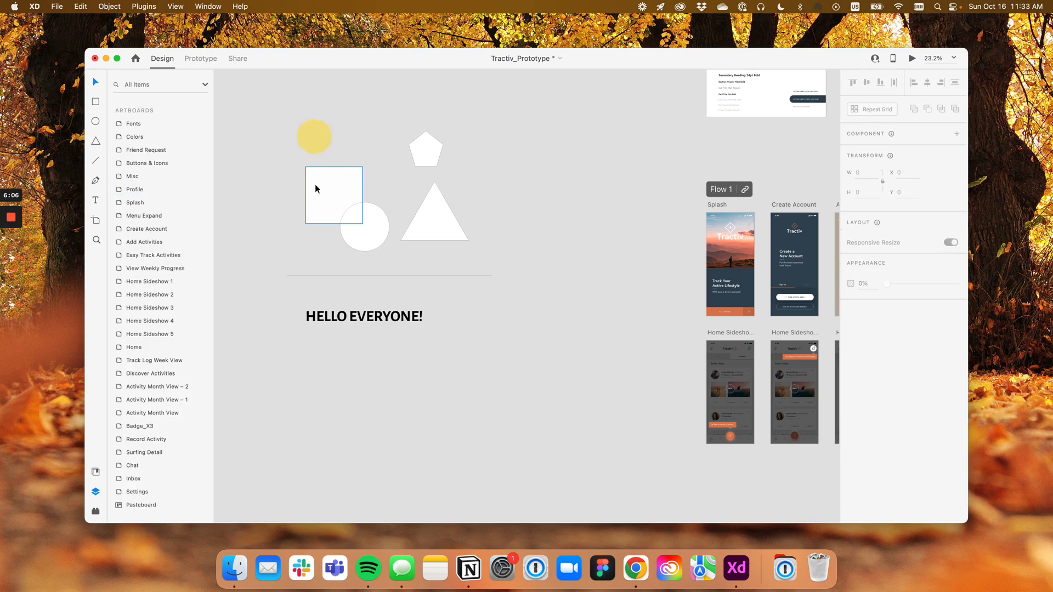
Try adjusting the square's corner radius directly on the canvas, and undo the change
click(316, 182)
mouse_move(313, 175)
mouse_down()
mouse_move(333, 186)
mouse_move(306, 162)
mouse_up()
key(super+z)
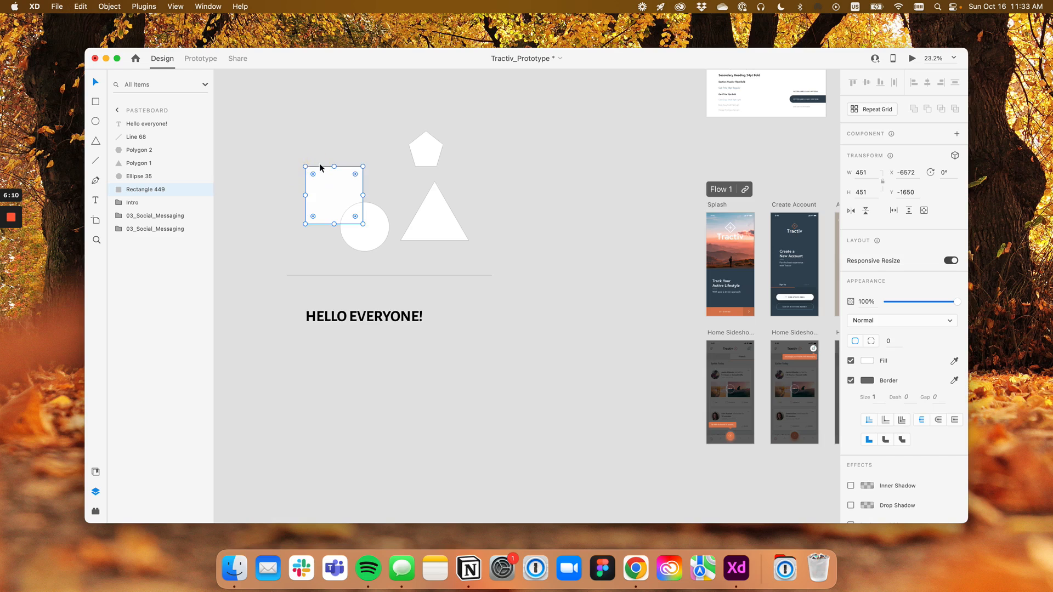
Move the square clear of the circle and try rounding and rotating it from its upper-left corner
scroll(319, 163, up, 5)
drag(344, 224, 327, 168)
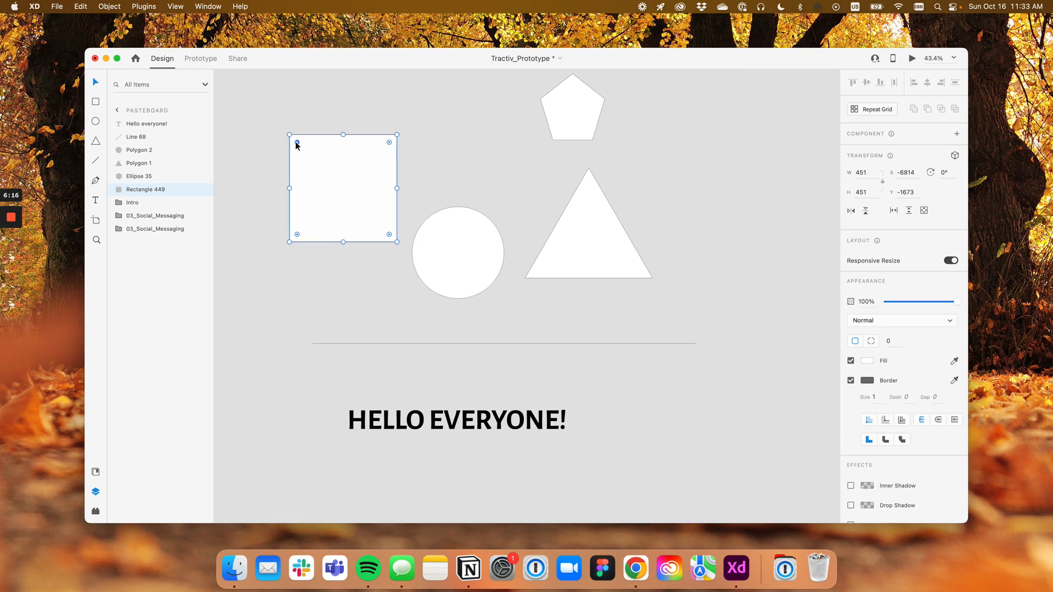
drag(297, 142, 313, 158)
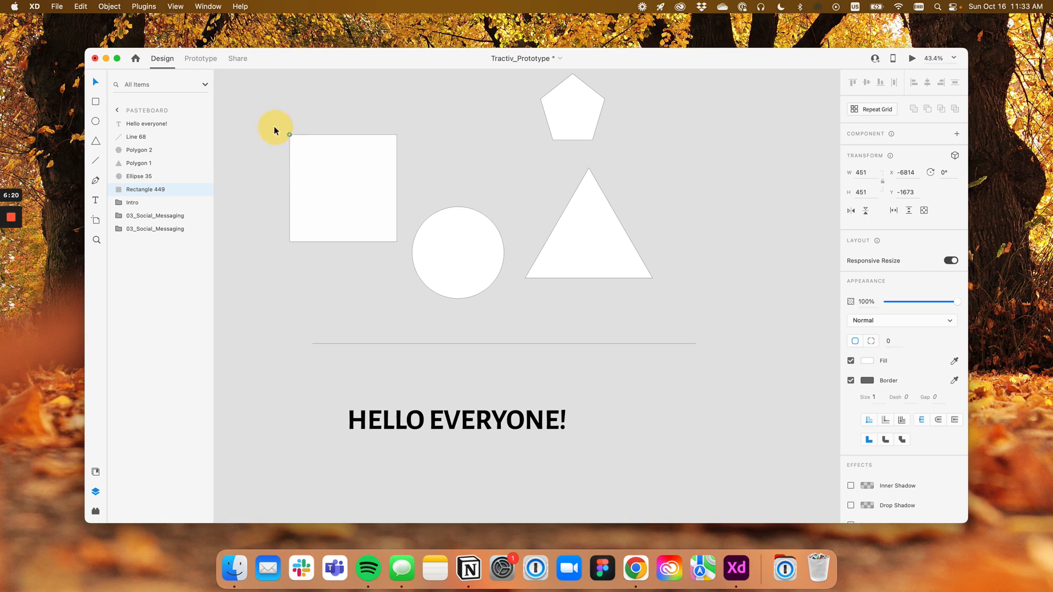
mouse_move(277, 130)
mouse_down()
mouse_move(327, 178)
mouse_move(263, 129)
mouse_move(275, 138)
mouse_up()
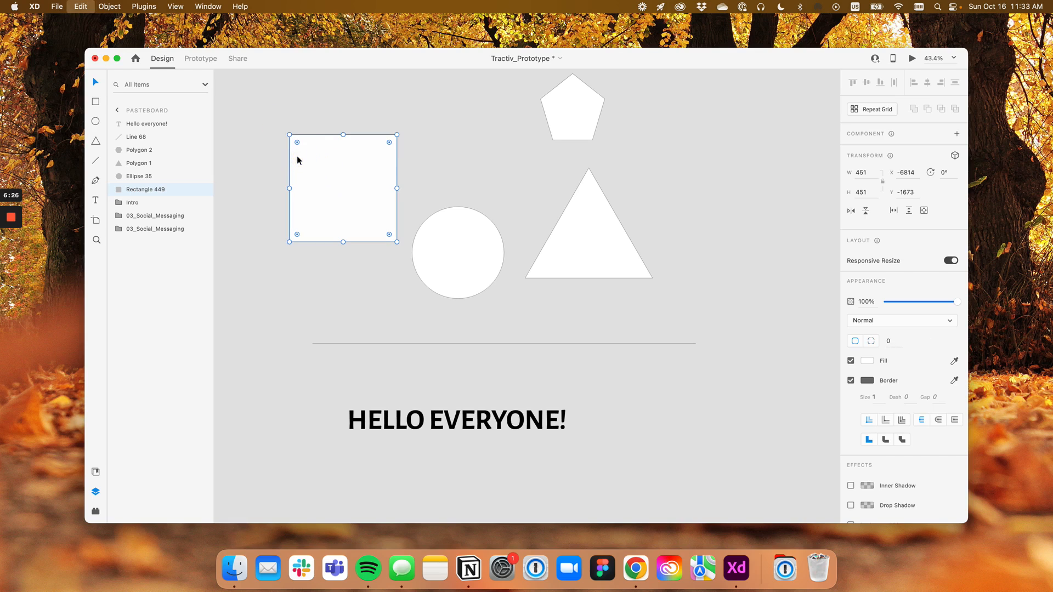
Place the square above the circle and align the two by their left edges, and finally by their horizontal centres
drag(366, 176, 421, 197)
click(475, 169)
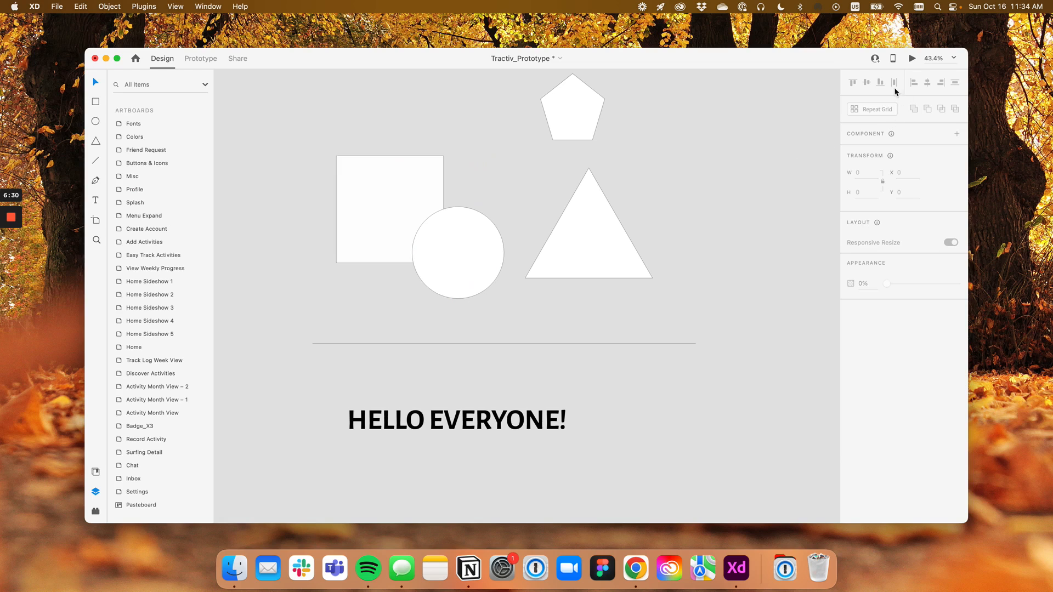
drag(428, 160, 443, 104)
drag(456, 255, 430, 254)
shift+click(457, 198)
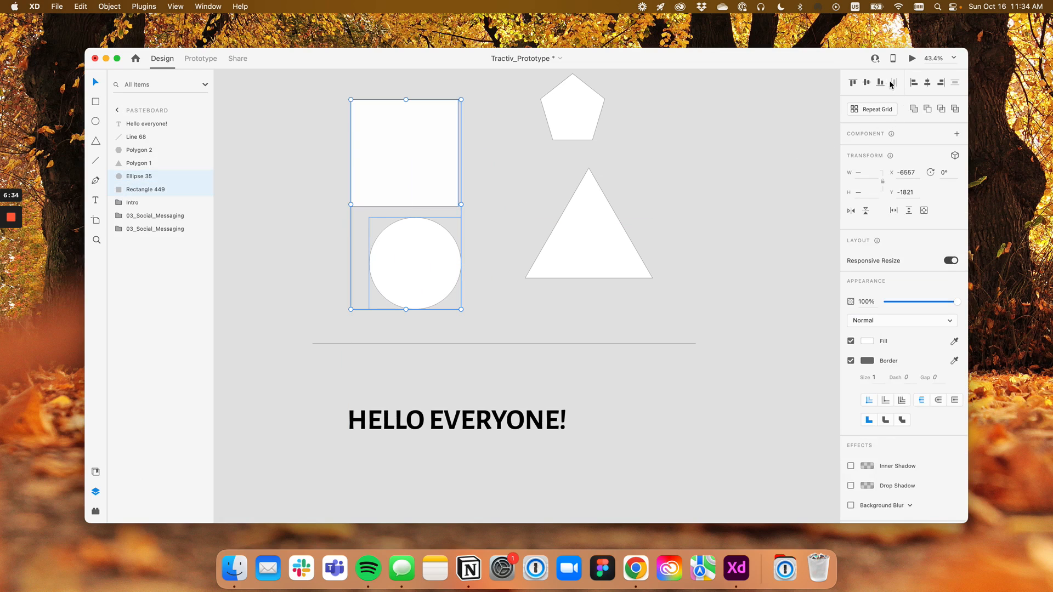
click(914, 84)
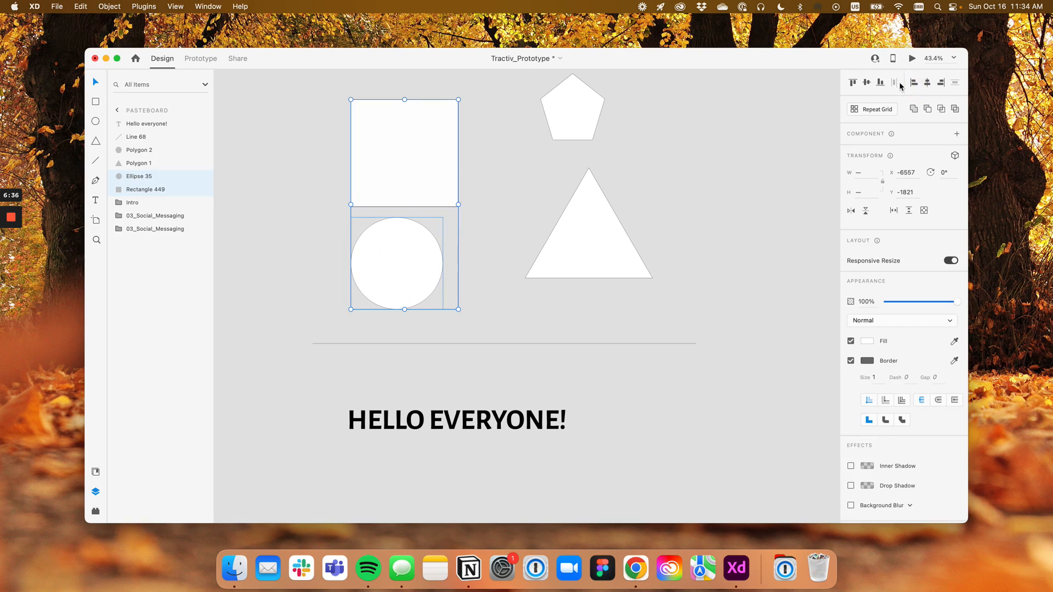
click(928, 83)
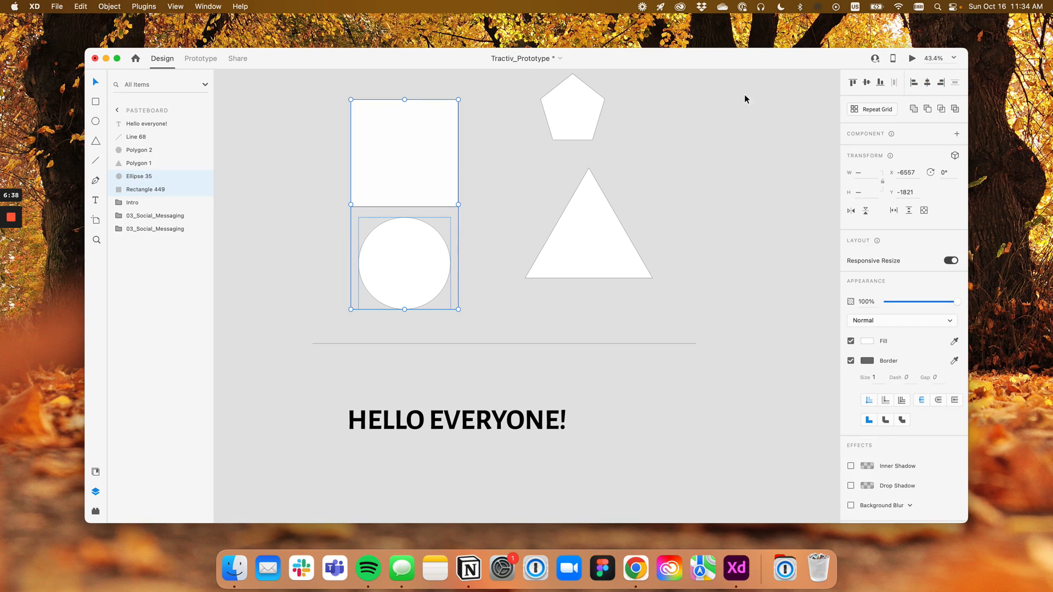
Arrange the pentagon, square, circle and triangle in a row in that order and align them on their vertical middles
click(559, 129)
click(370, 160)
drag(385, 268, 526, 135)
drag(603, 243, 658, 172)
click(567, 107)
drag(567, 107, 269, 139)
drag(258, 269, 709, 130)
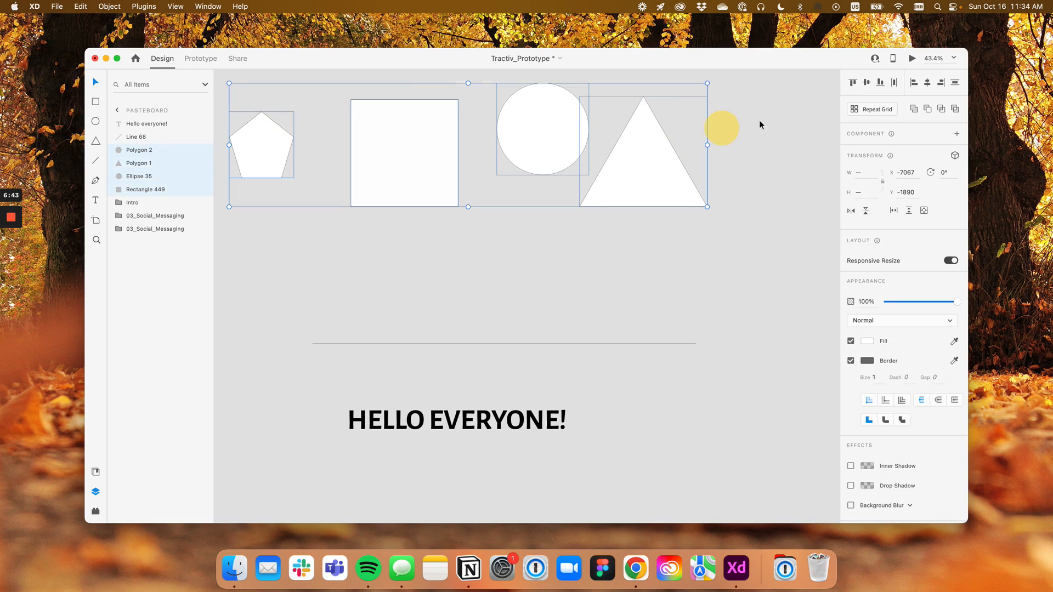
click(867, 83)
click(570, 260)
Set the square's fill to the solid red colour #FF5A5A
scroll(575, 252, down, 3)
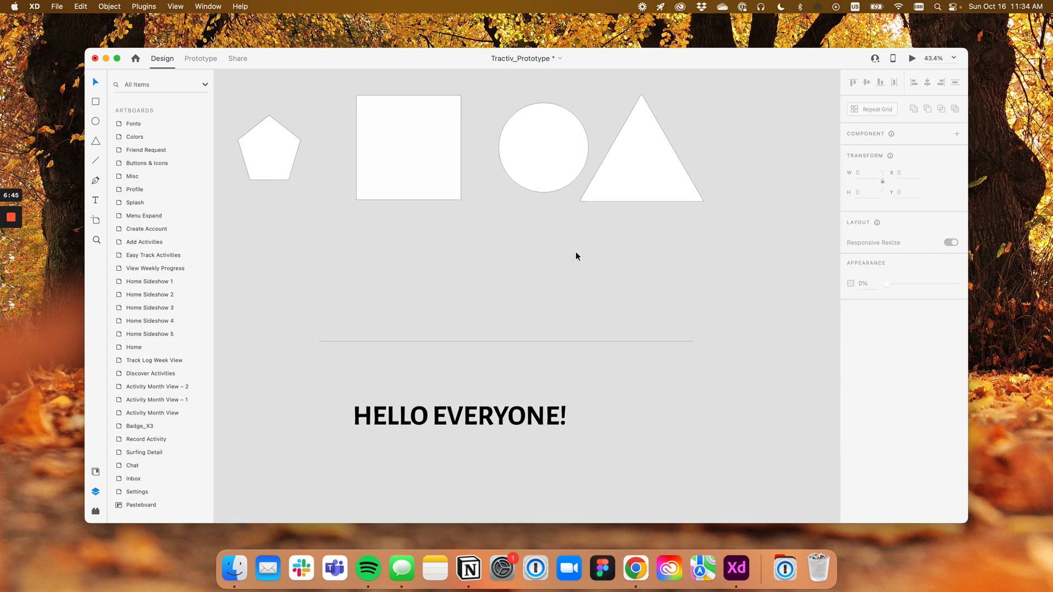
click(417, 190)
click(867, 361)
drag(804, 322, 809, 309)
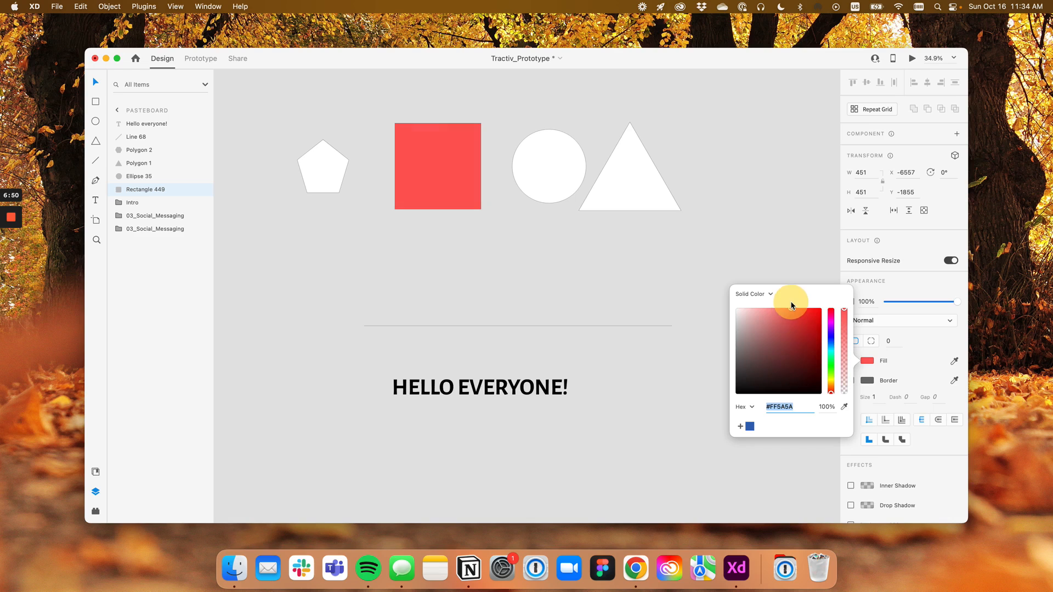
Set the square's border to the blue colour #223CFF with a size of 21
click(867, 380)
click(799, 352)
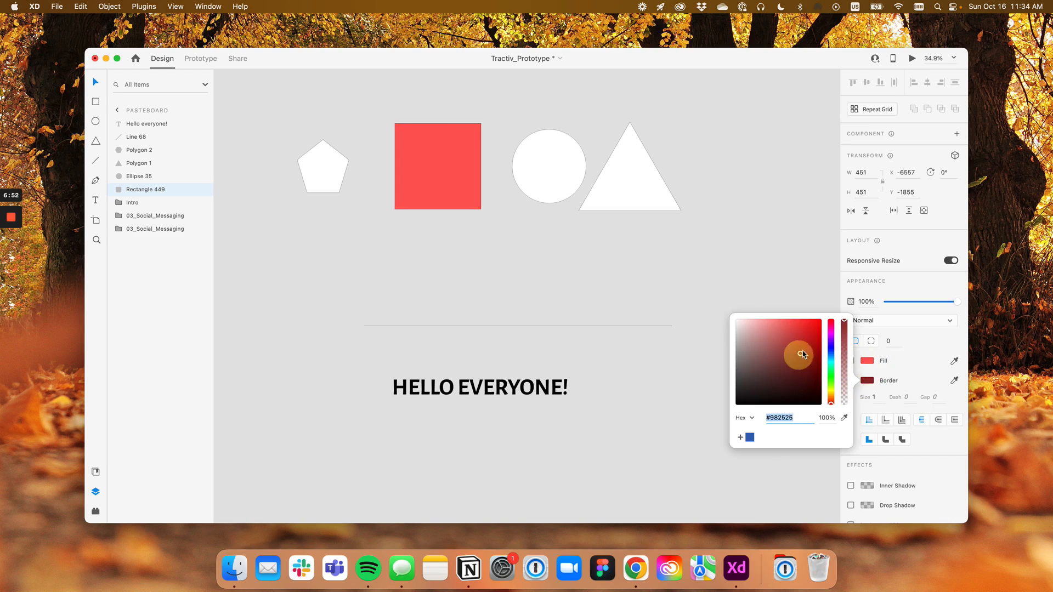
click(831, 349)
click(804, 336)
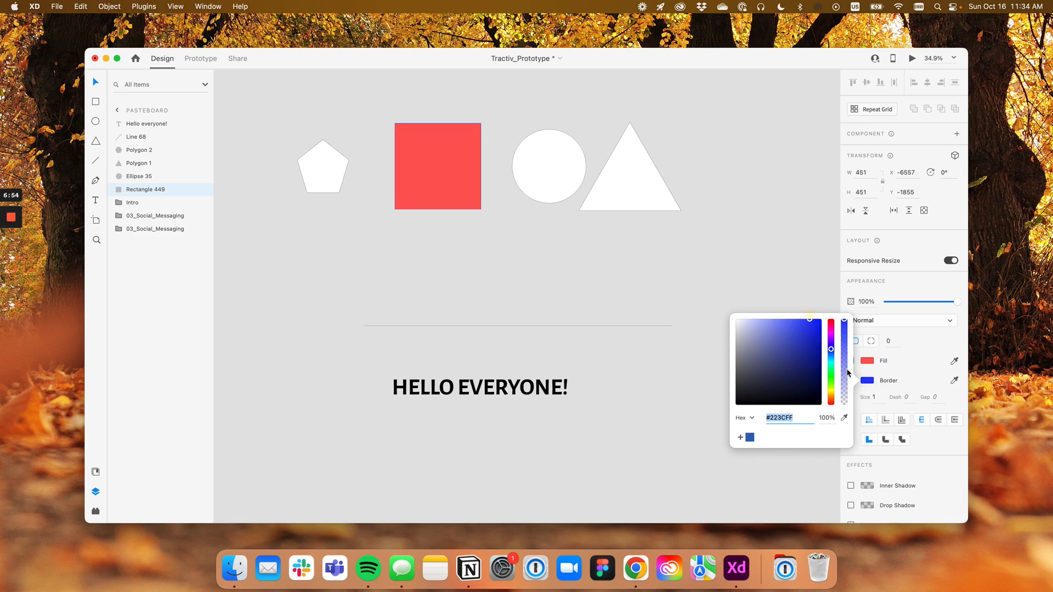
click(904, 369)
click(880, 398)
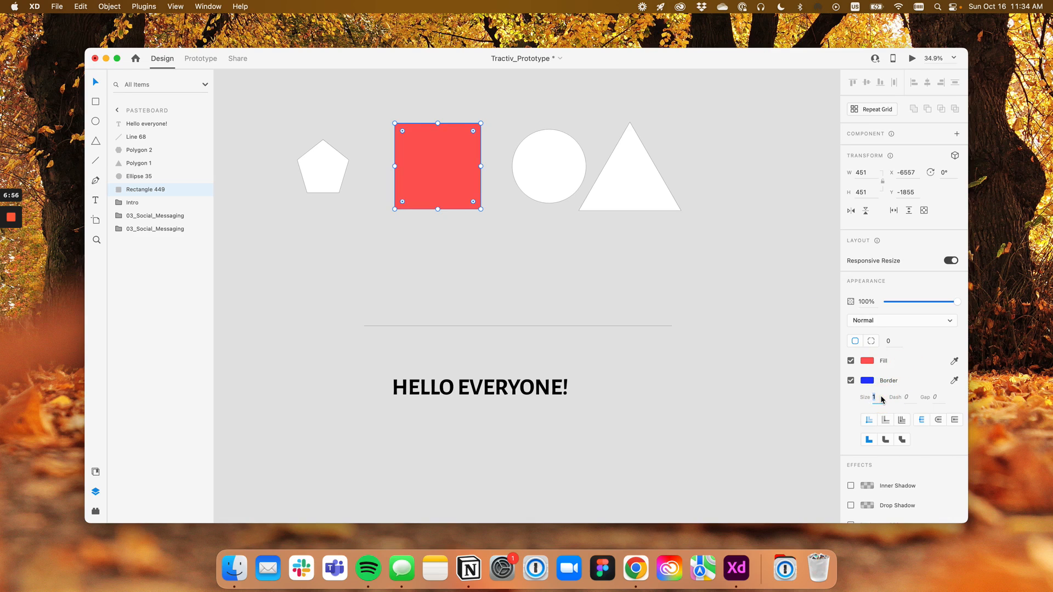
text(21)
key(Return)
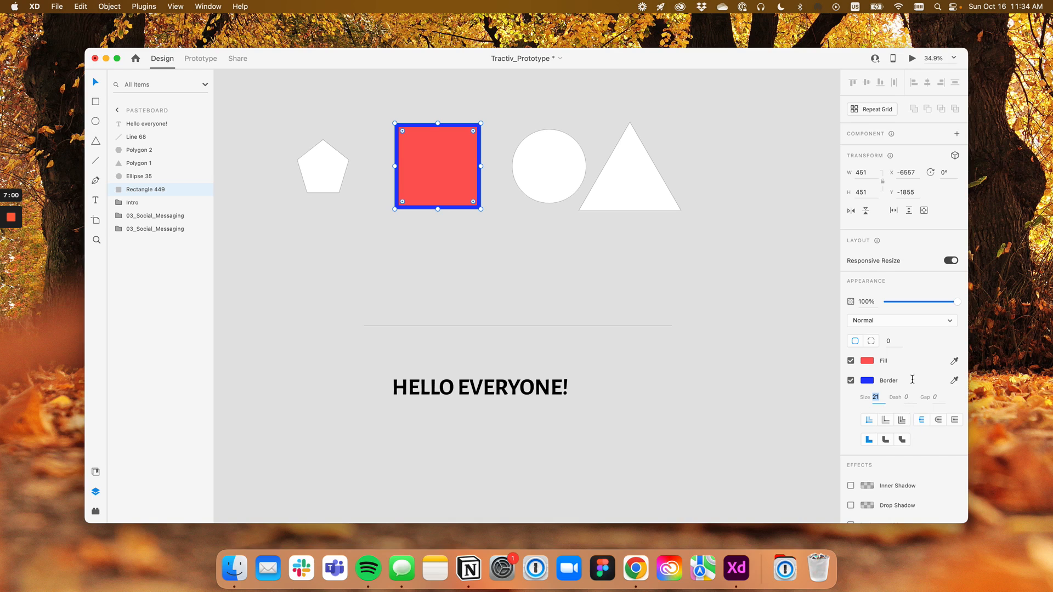
Adjust the square's solid fill to #F74646 and save that colour as a swatch
click(867, 361)
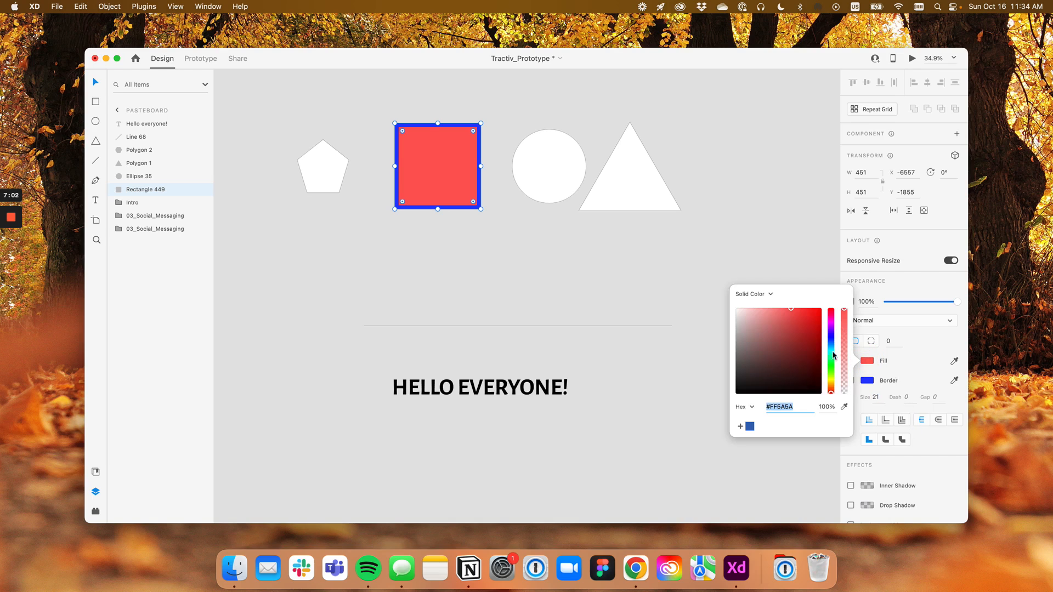
click(771, 294)
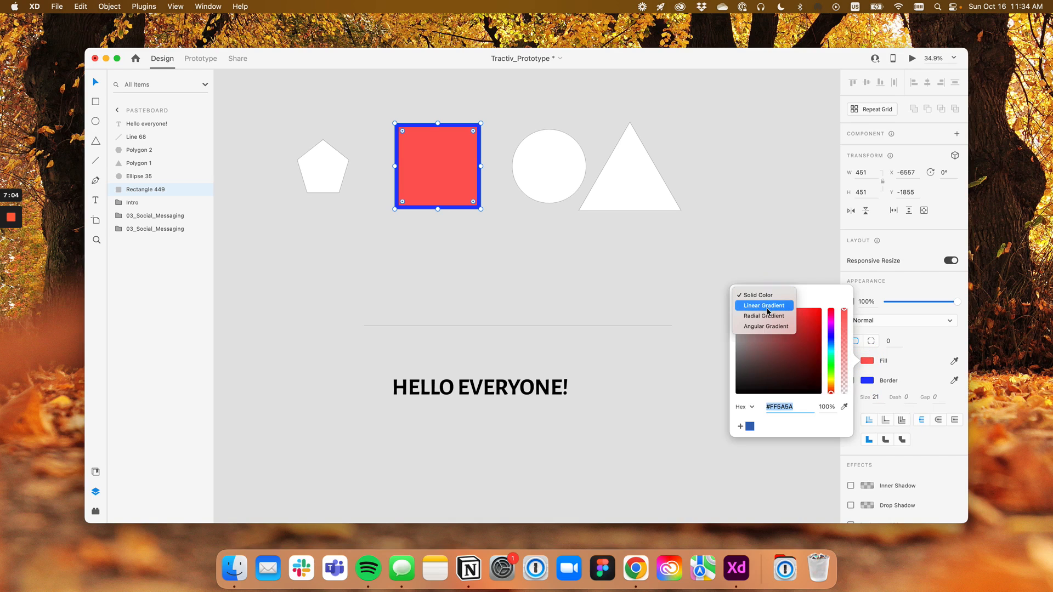
click(810, 295)
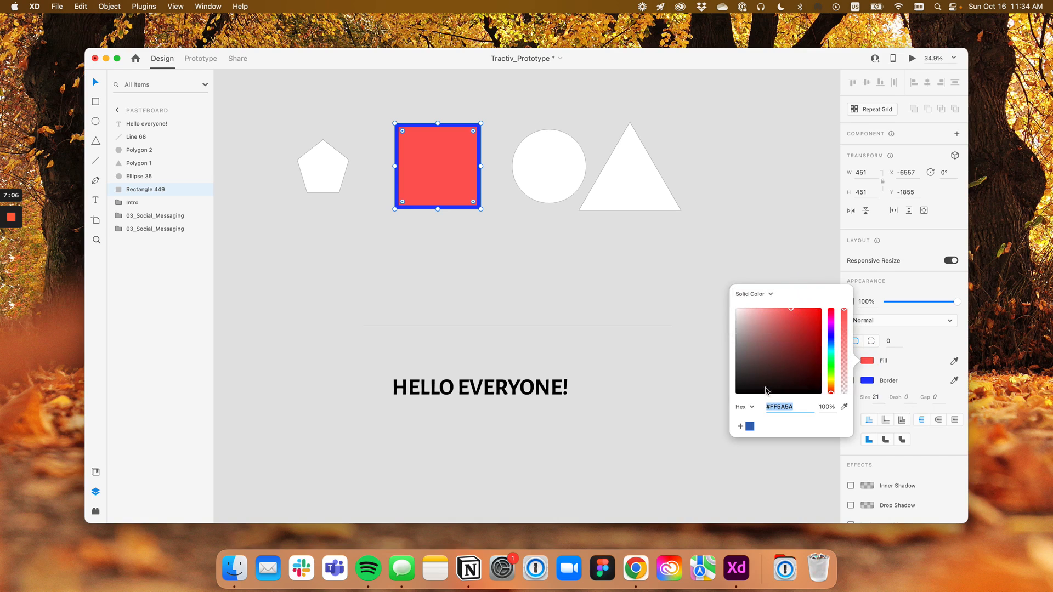
mouse_move(799, 330)
mouse_down()
mouse_move(794, 301)
mouse_move(778, 319)
mouse_move(797, 311)
mouse_up()
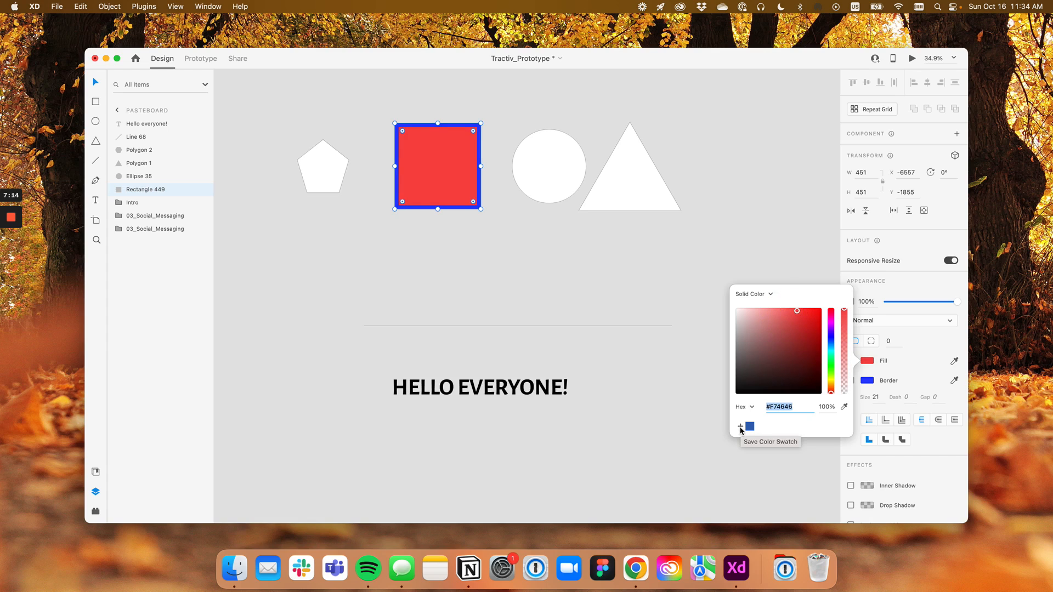
click(740, 426)
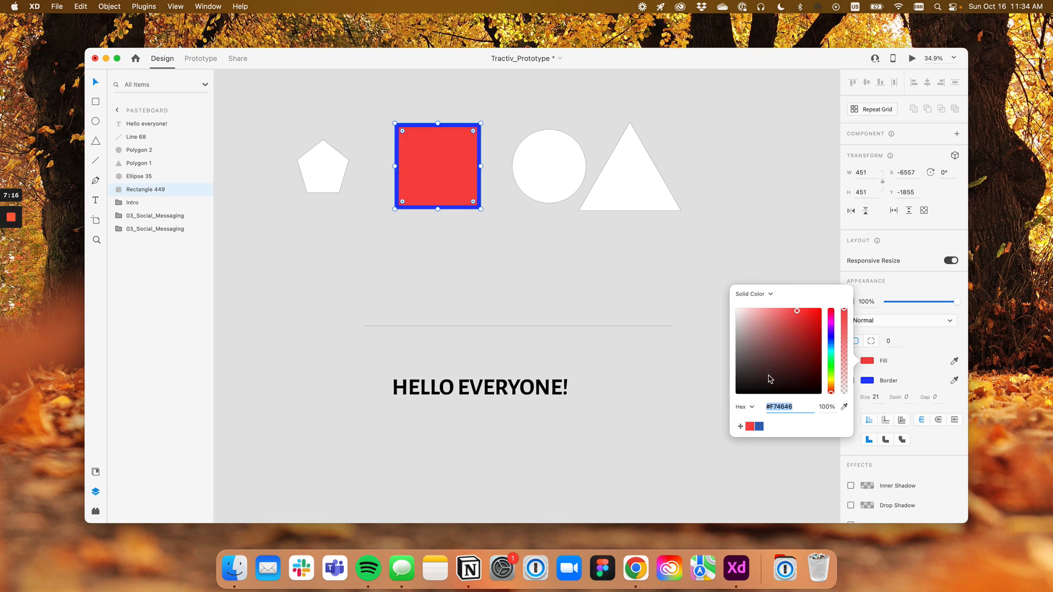
Fill the triangle with the saved red swatch #F74646
click(620, 165)
click(867, 361)
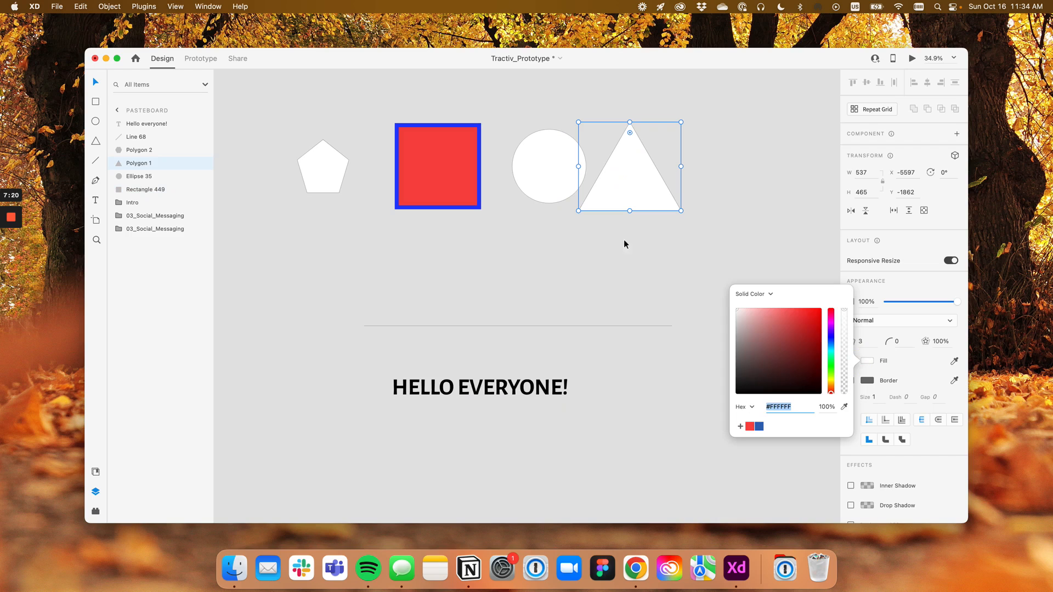
click(750, 426)
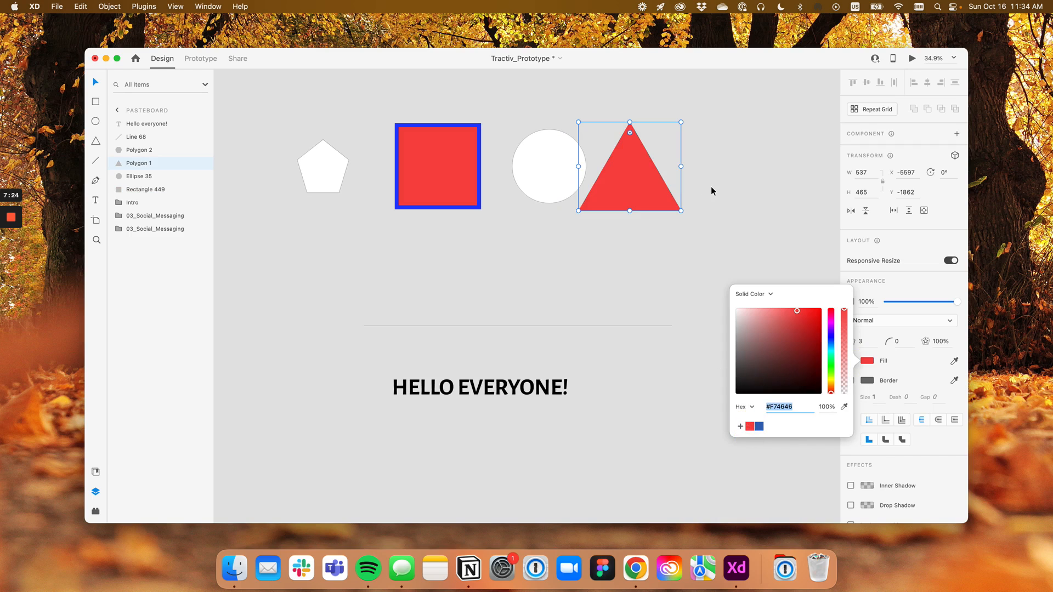
key(Escape)
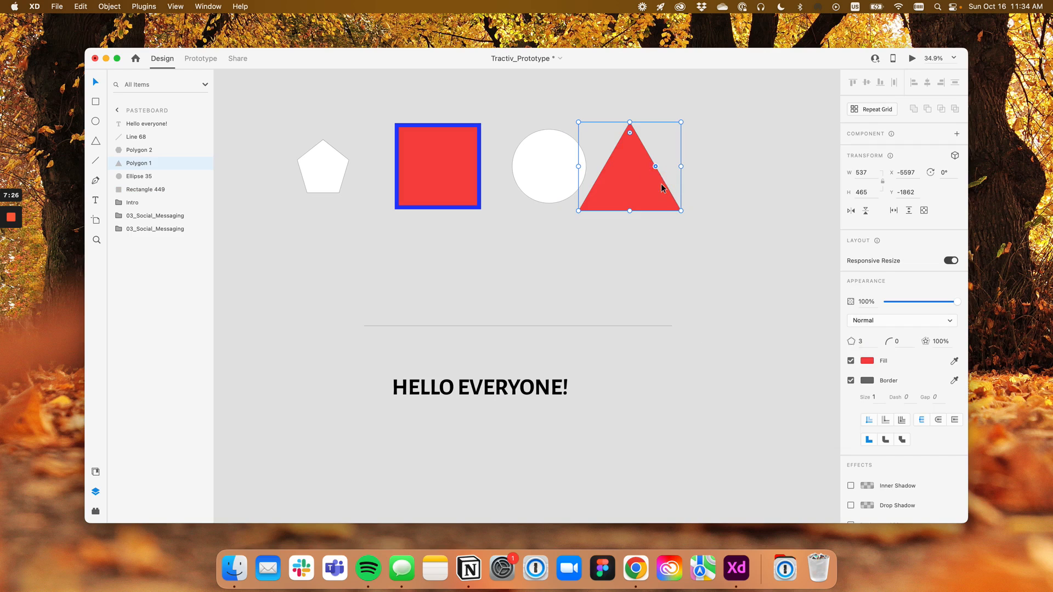
Delete the triangle and the HELLO EVERYONE! text from the pasteboard
key(BackSpace)
scroll(537, 173, down, 1)
key(space)
drag(487, 270, 470, 146)
scroll(465, 236, down, 1)
click(469, 249)
key(BackSpace)
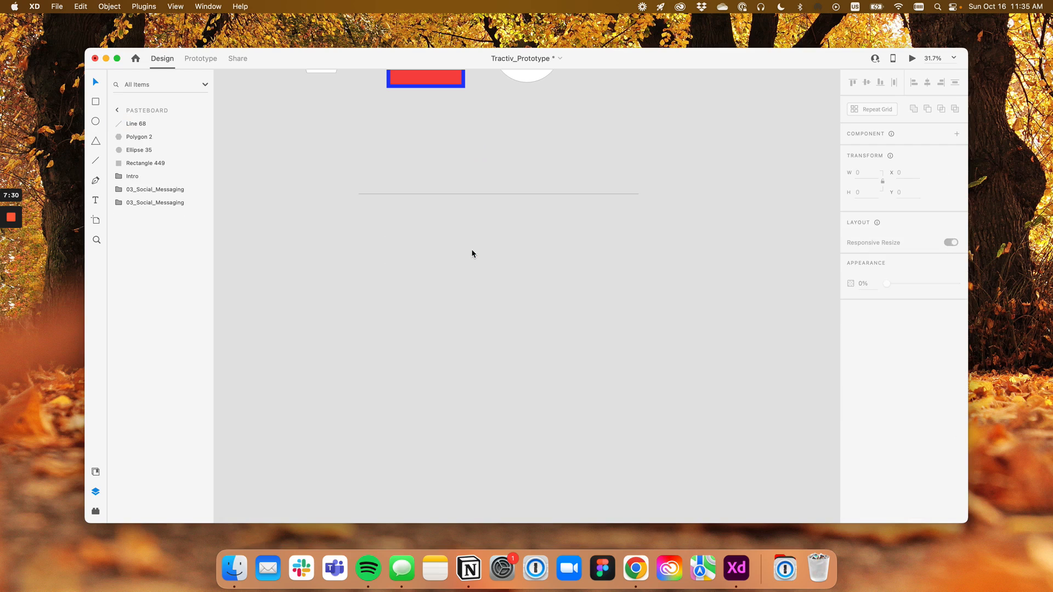
Draw a custom artboard about 1382 wide and 1416 high below the horizontal line
click(95, 220)
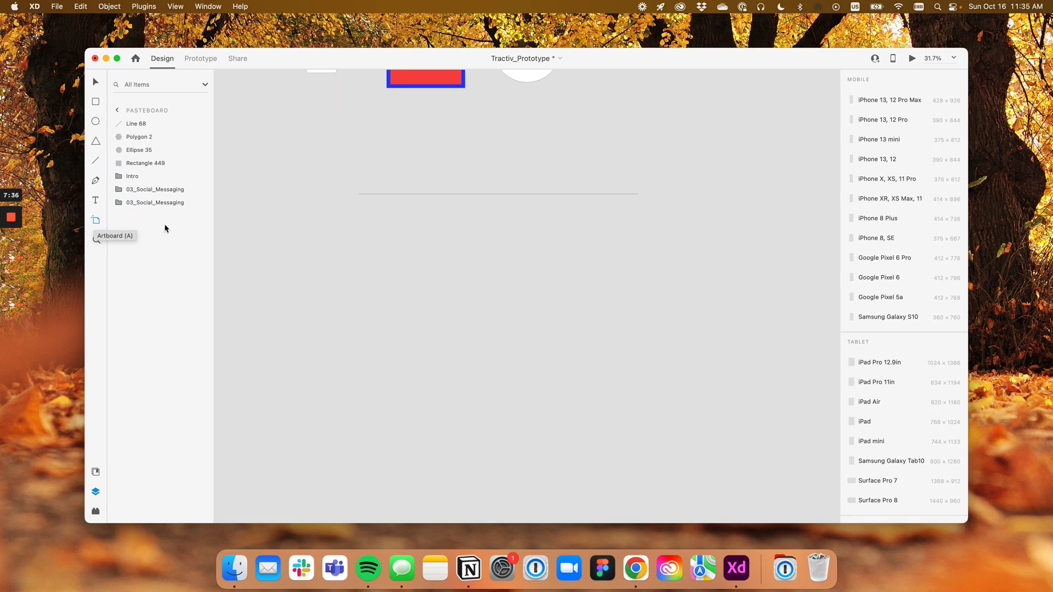
drag(359, 225, 600, 470)
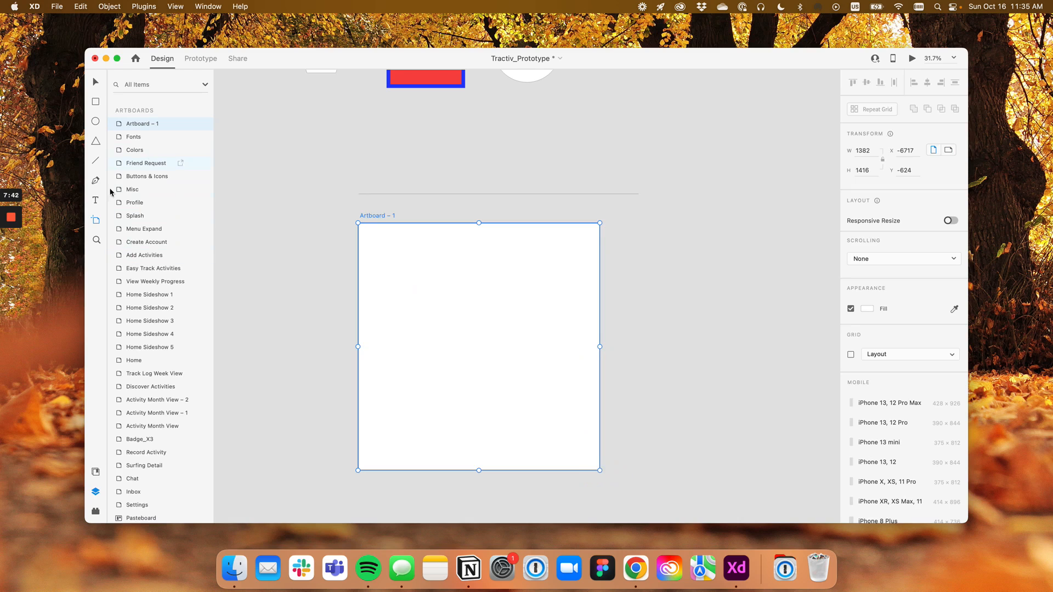
Look through the preset artboard sizes and add an iPhone 13, 12 Pro Max artboard
scroll(892, 359, down, 10)
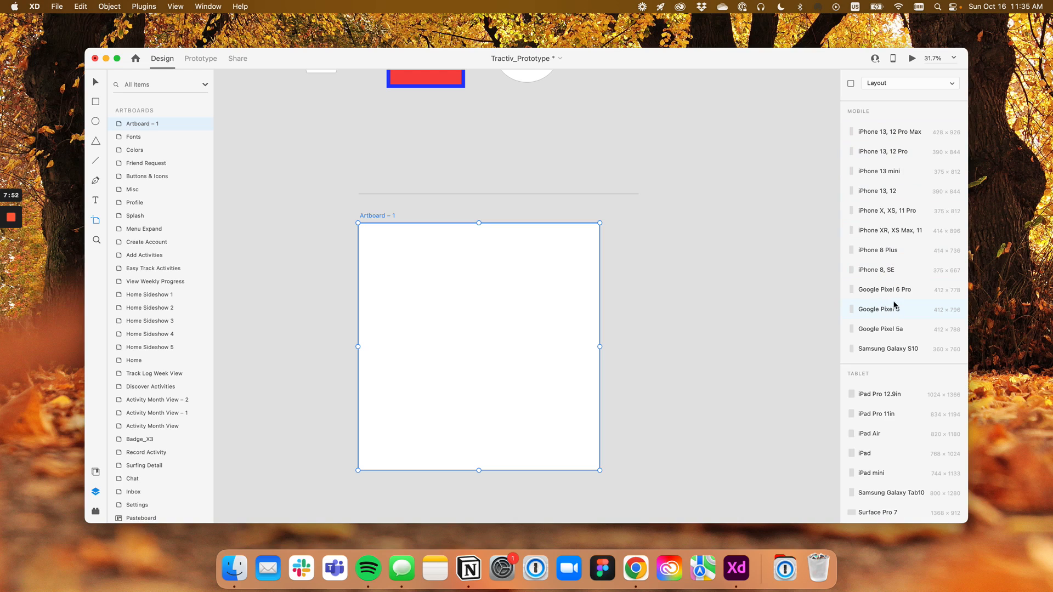
scroll(894, 307, down, 7)
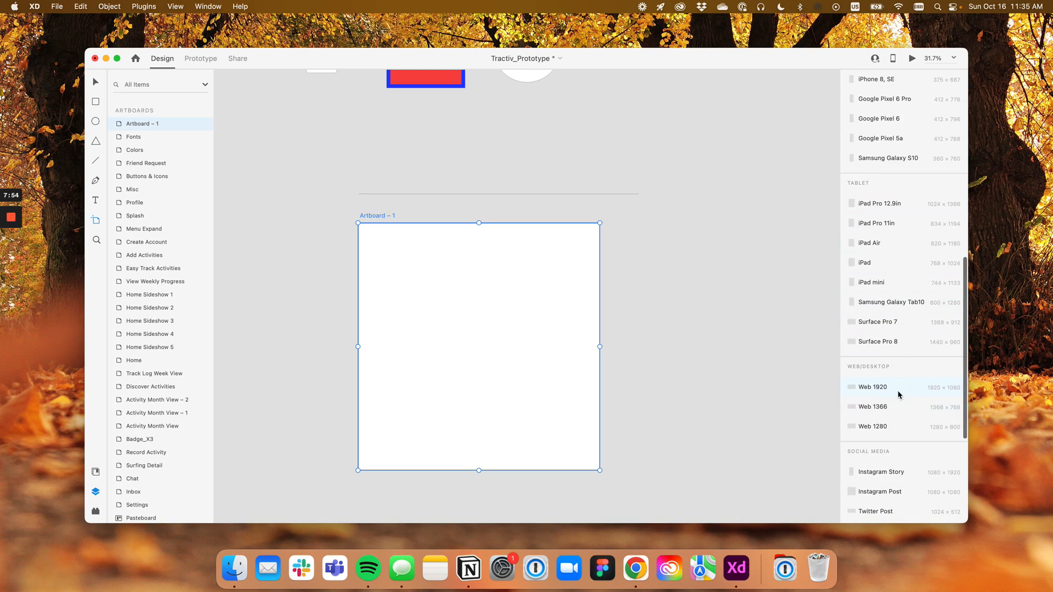
scroll(581, 247, down, 2)
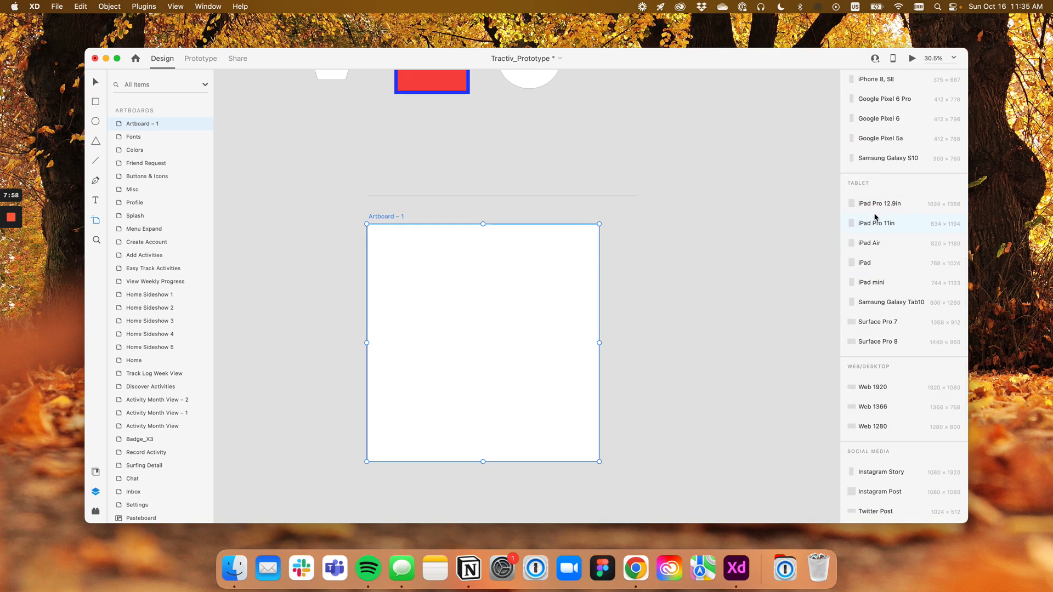
scroll(898, 262, up, 6)
scroll(898, 261, up, 1)
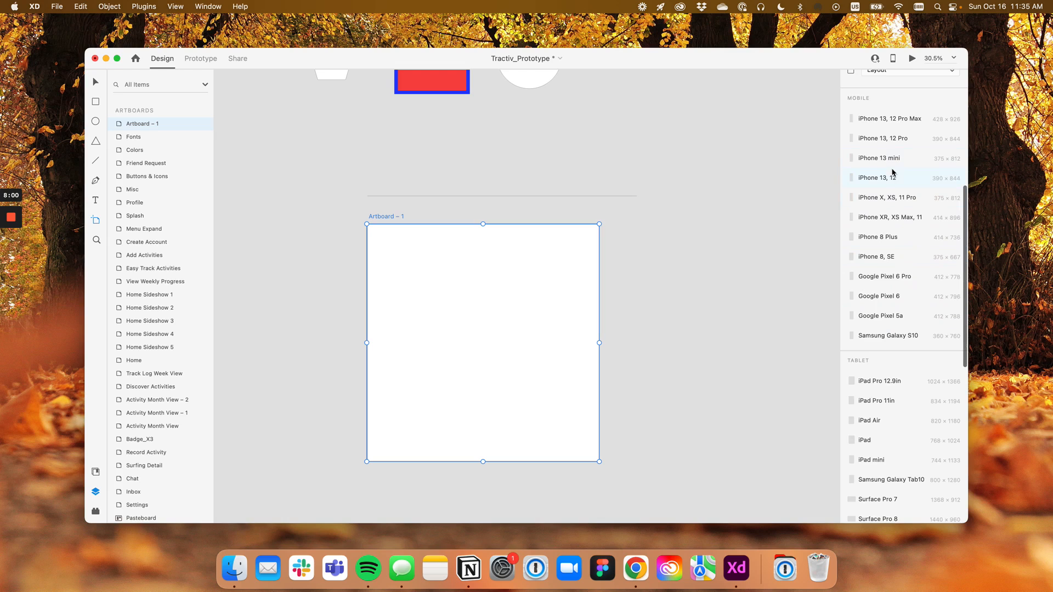
click(890, 120)
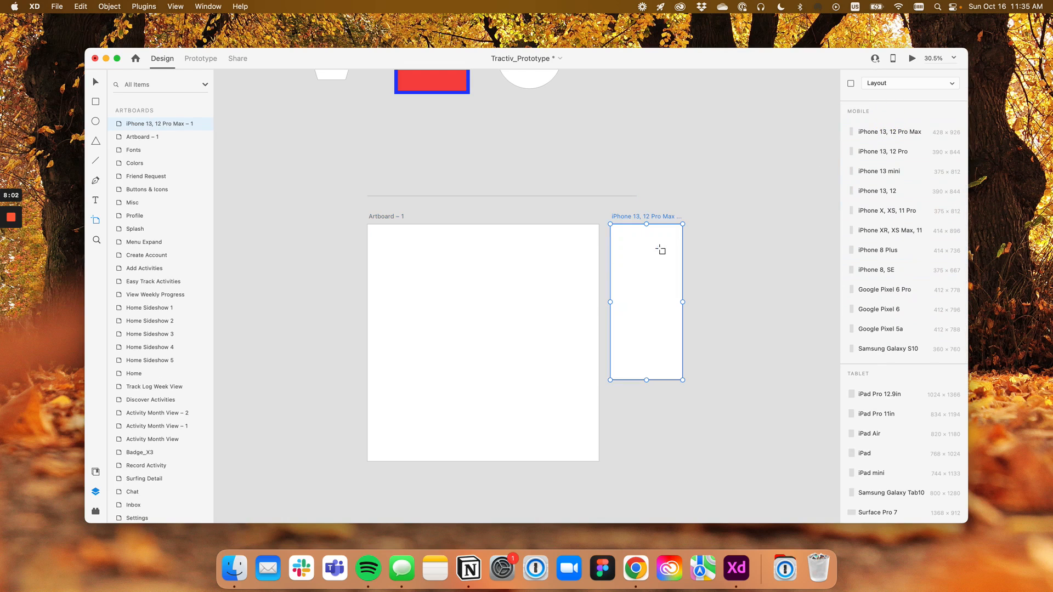
Duplicate the iPhone 13, 12 Pro Max artboard twice, placing the copies in a row beside it
drag(676, 247, 584, 225)
scroll(529, 236, up, 3)
key(v)
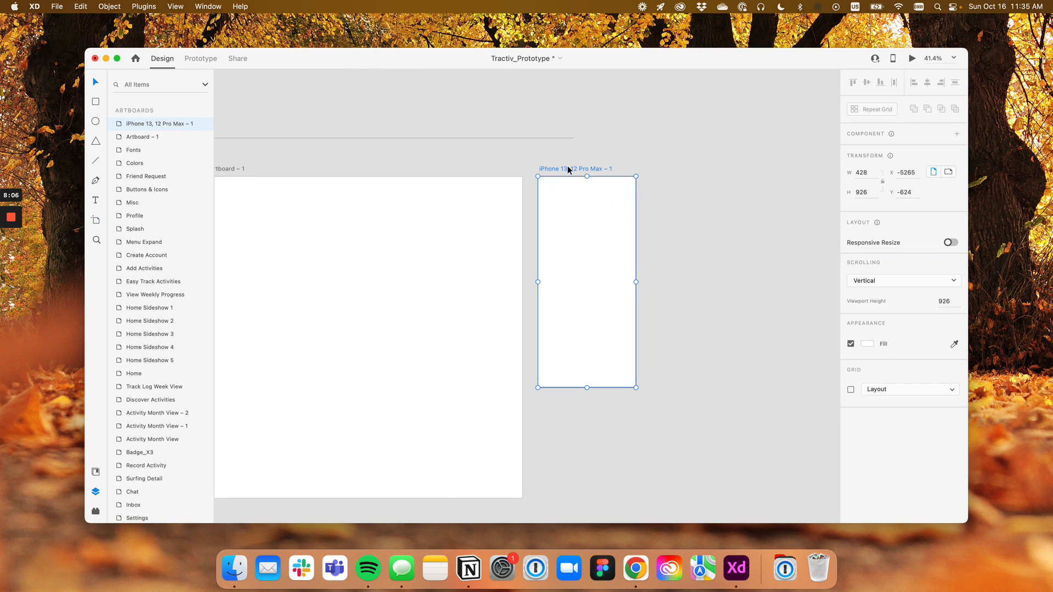
drag(557, 167, 667, 169)
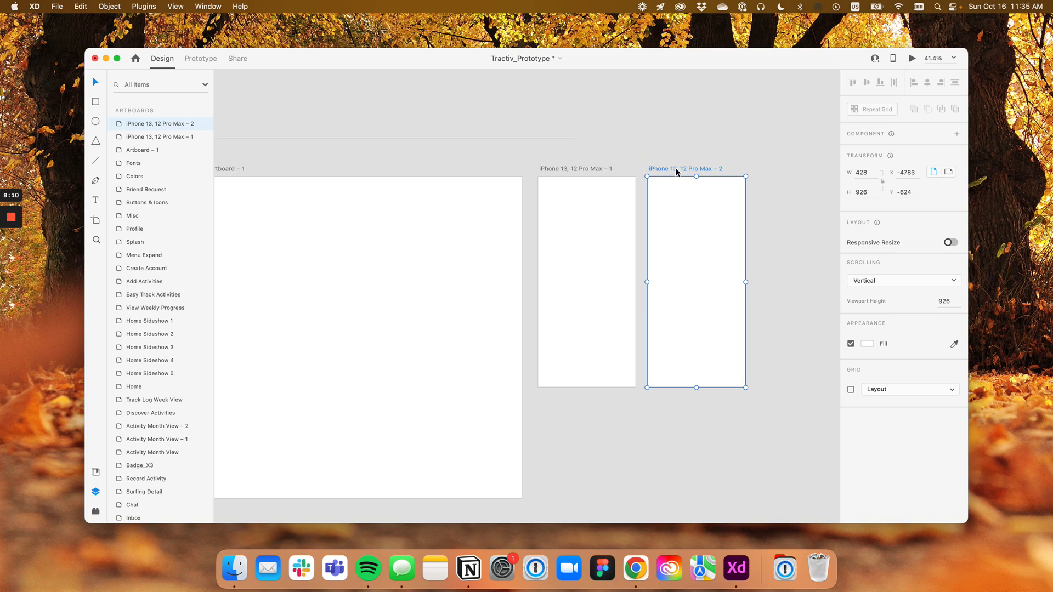
key(super+d)
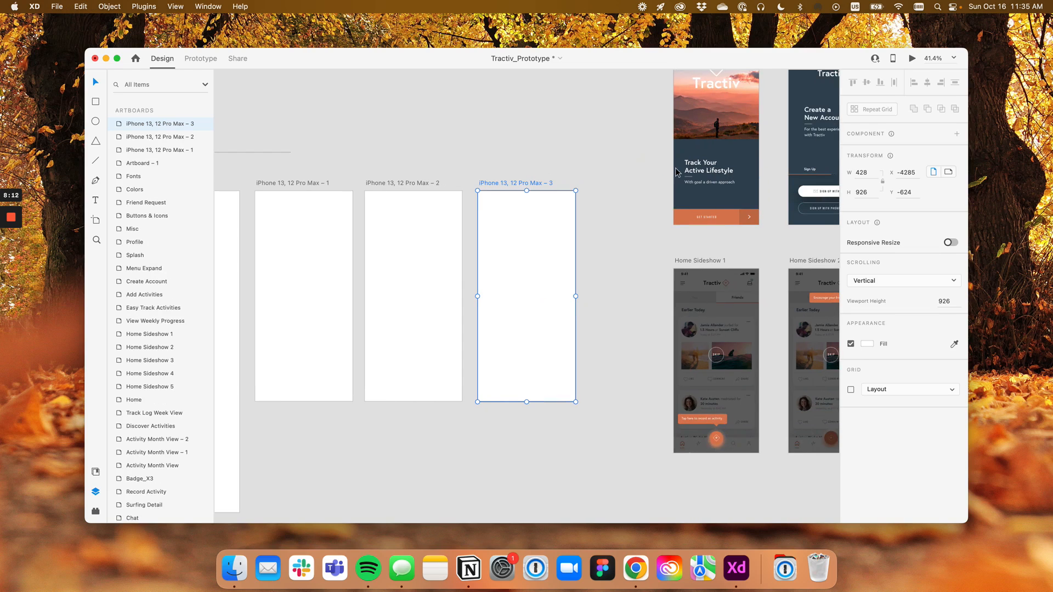
Delete the two copies of the iPhone 13, 12 Pro Max artboard
drag(542, 176, 676, 162)
shift+click(557, 167)
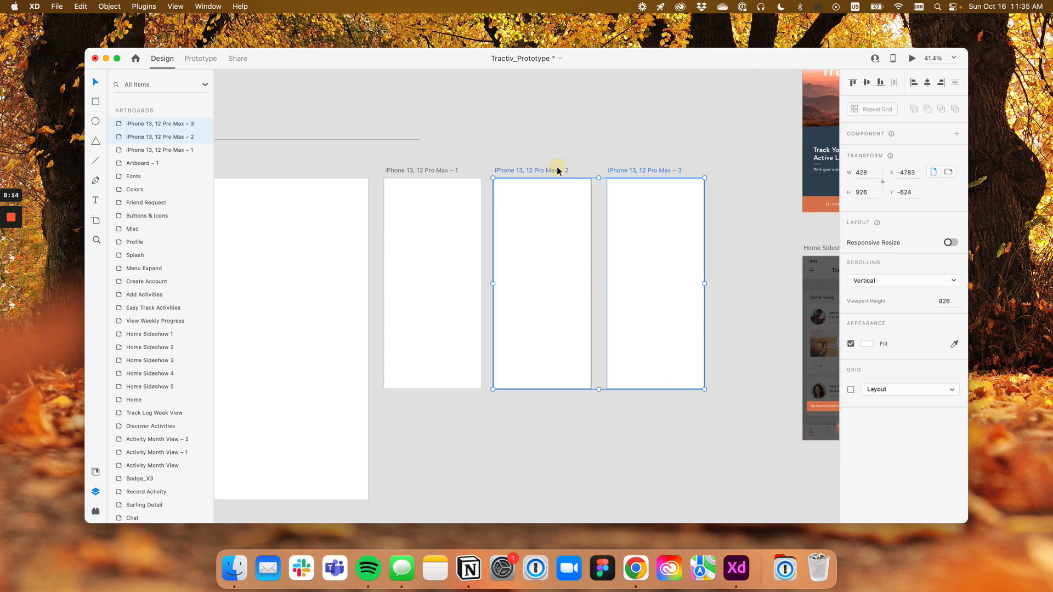
key(Delete)
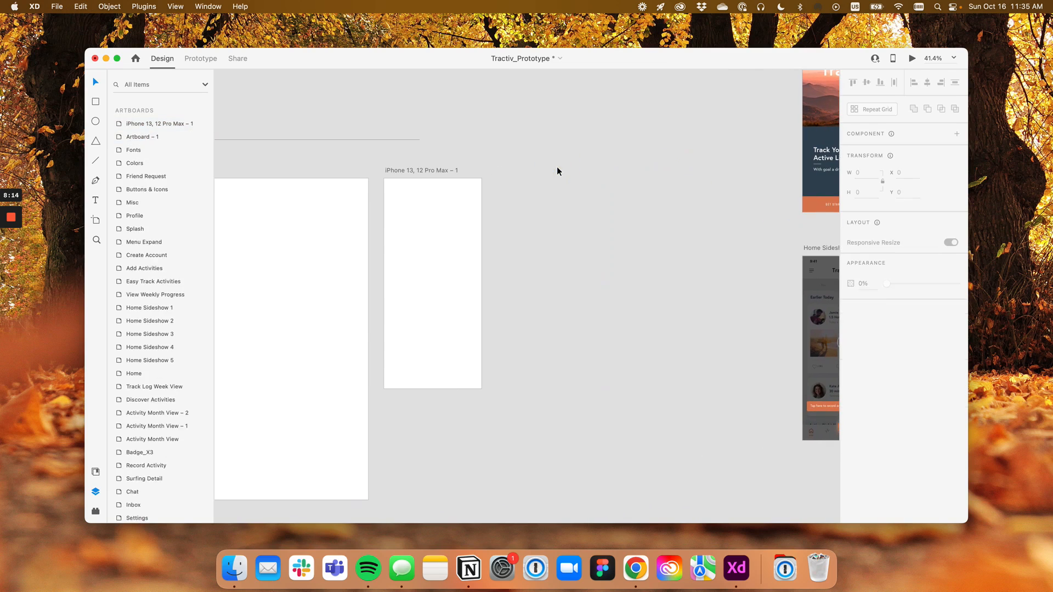
Rename the iPhone 13, 12 Pro Max artboard as Artboard 1
double_click(436, 170)
click(492, 160)
scroll(410, 169, up, 2)
double_click(413, 170)
text(Artboard)
key(Escape)
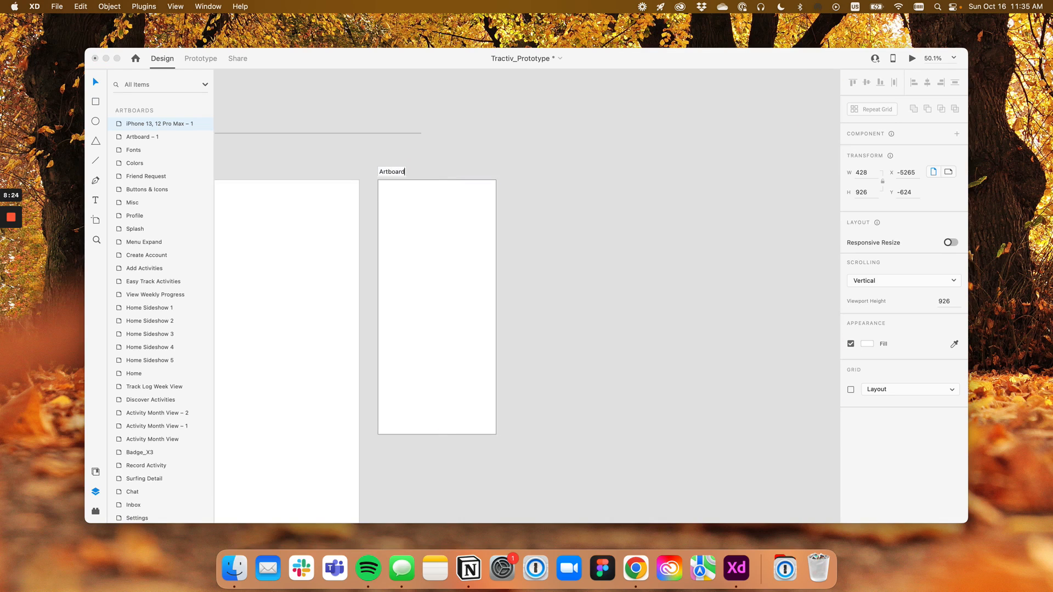
text(1)
key(Return)
scroll(449, 159, right, 1)
click(449, 159)
Lengthen Artboard 1 by extending its bottom edge below the 926 viewport height
drag(474, 166, 621, 155)
scroll(604, 209, down, 2)
scroll(605, 209, down, 2)
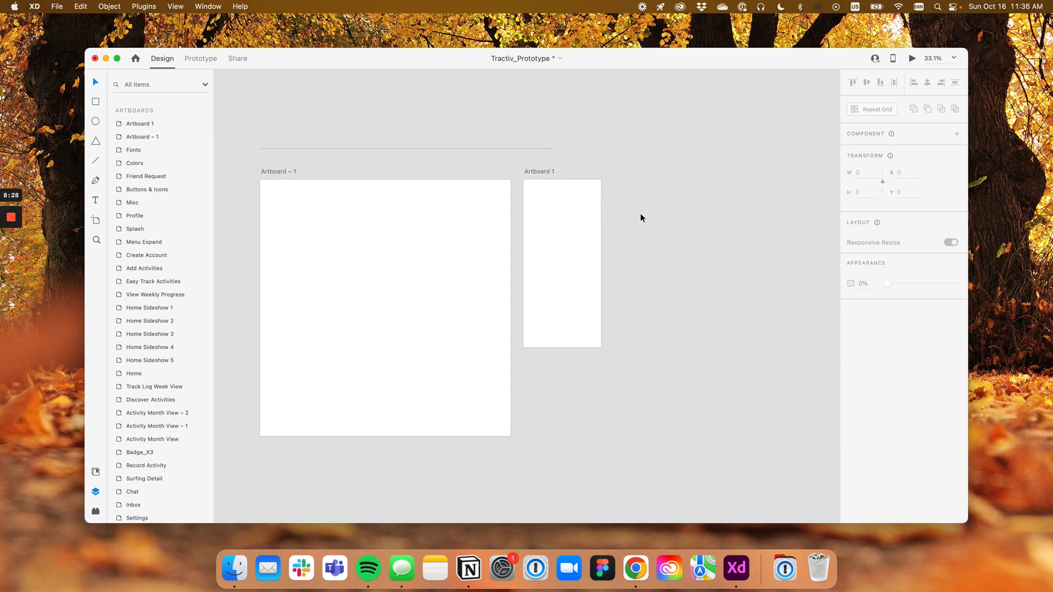
drag(626, 214, 566, 209)
click(465, 170)
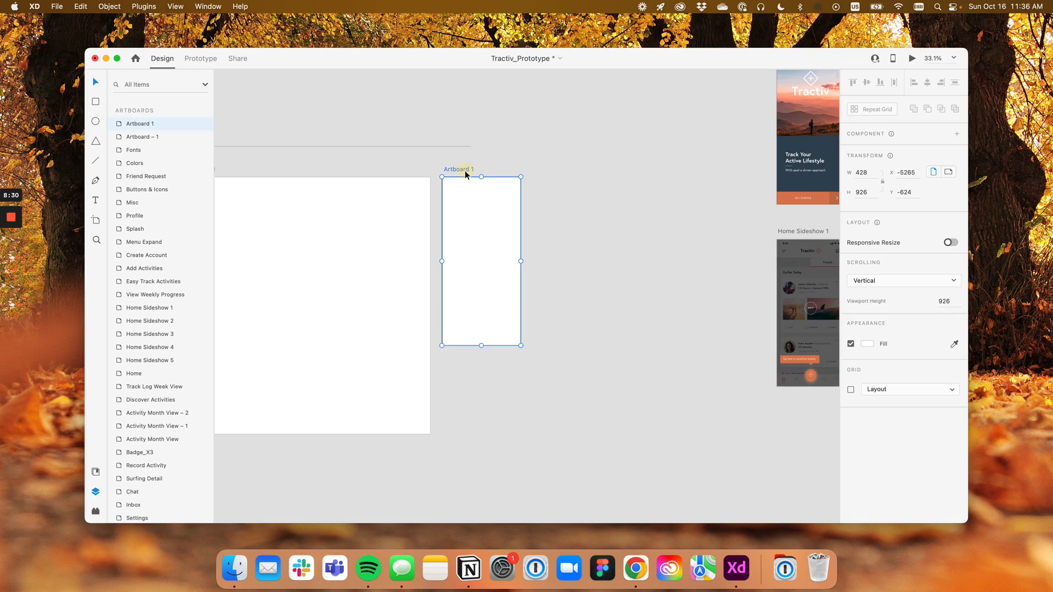
scroll(465, 170, up, 3)
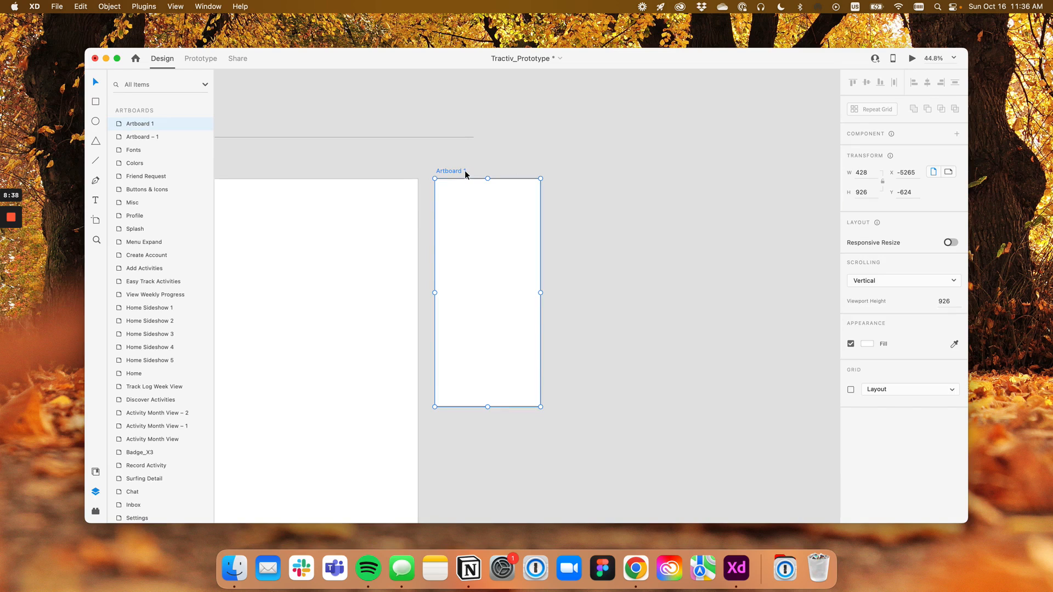
click(96, 220)
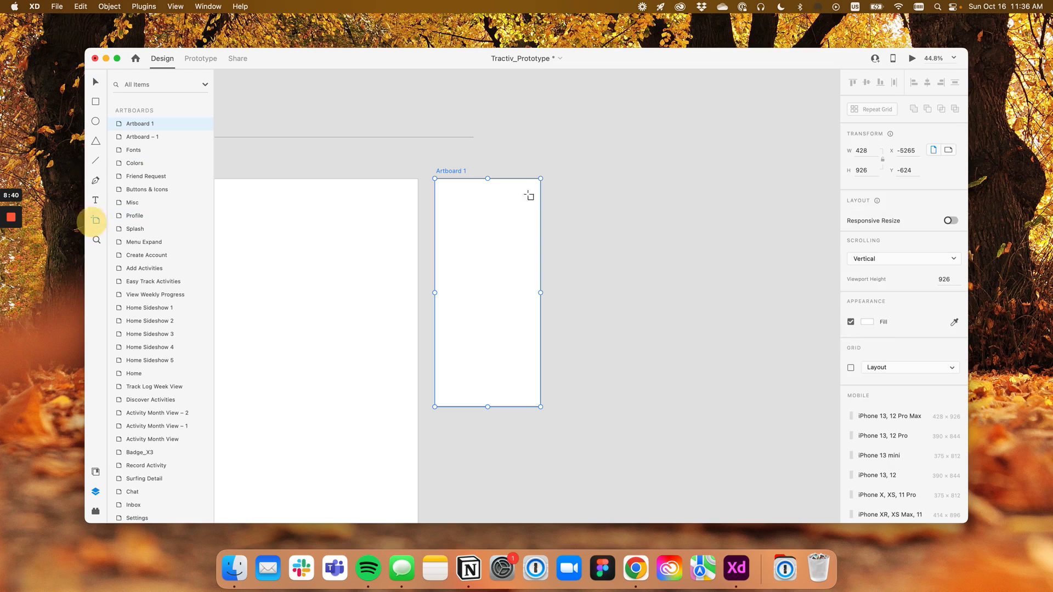
scroll(879, 362, down, 5)
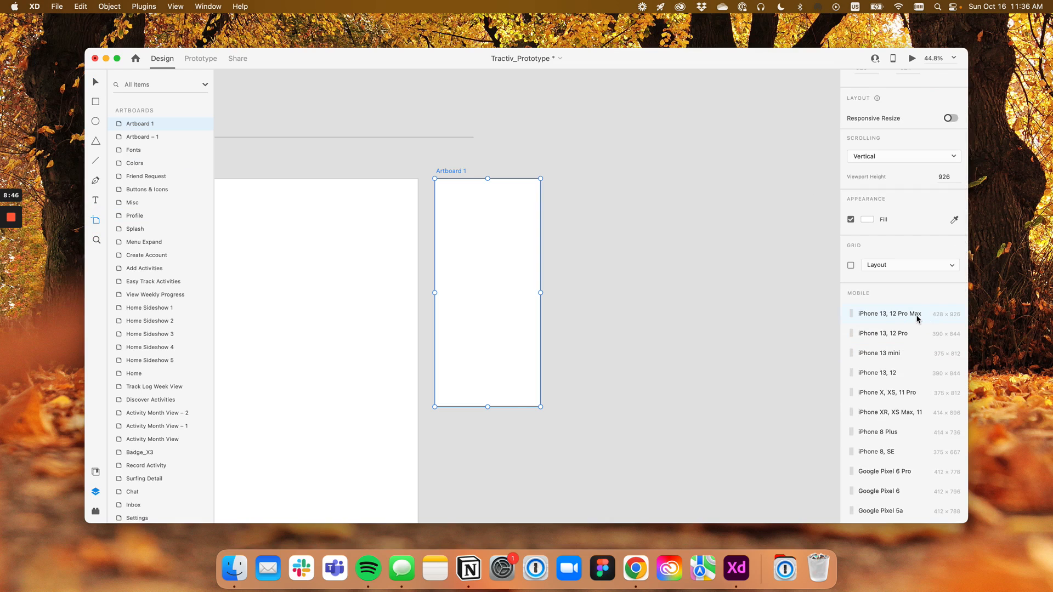
mouse_move(488, 407)
mouse_down()
mouse_move(482, 512)
mouse_move(486, 370)
mouse_up()
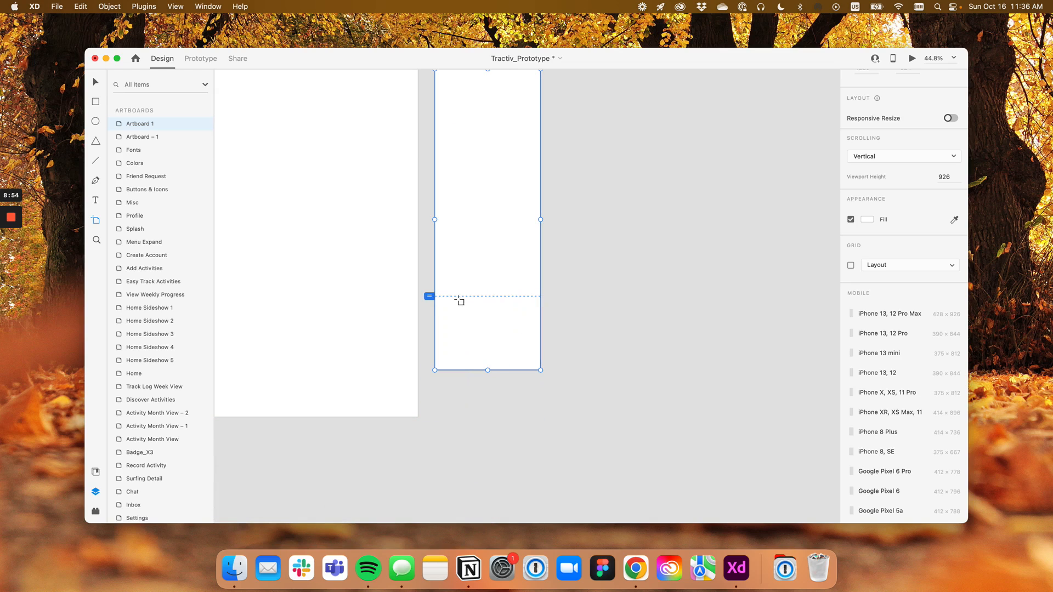
scroll(493, 296, up, 3)
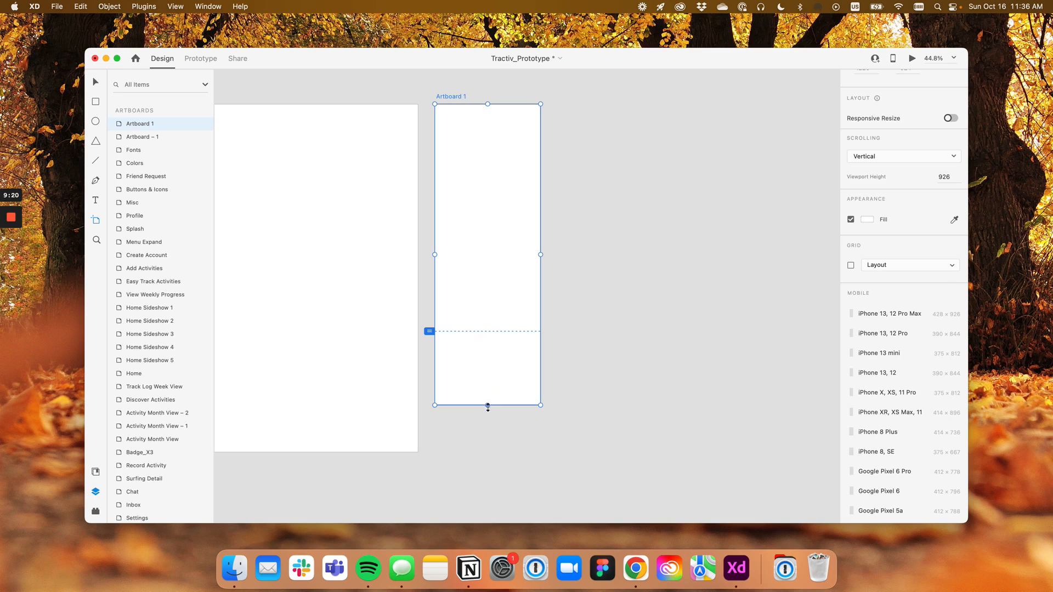
click(556, 327)
Select the Home artboard in Flow 2 and examine its content above and below the 812 viewport height line
scroll(563, 304, down, 2)
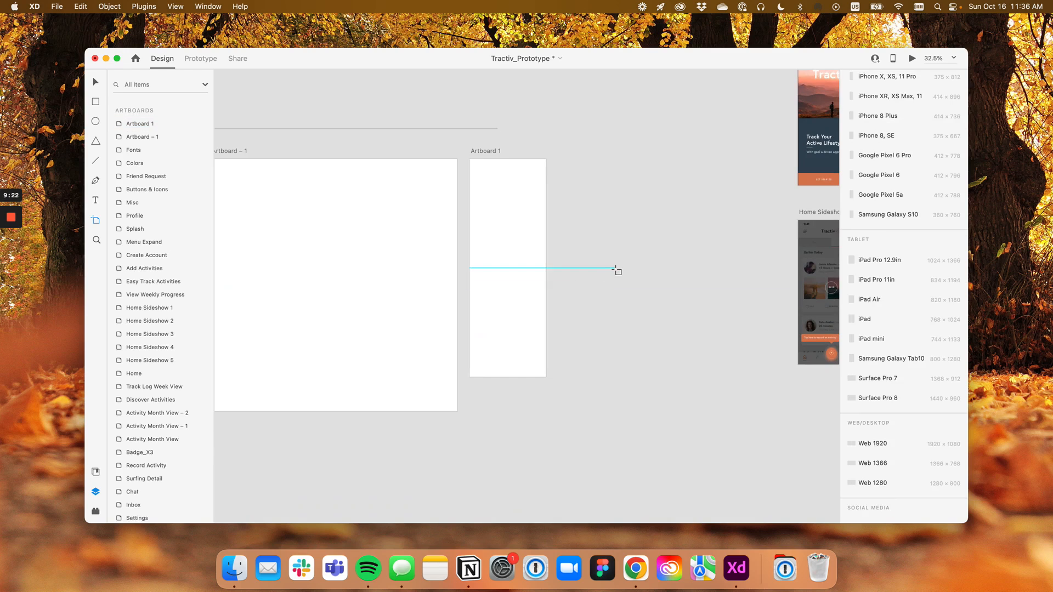
key(v)
drag(641, 263, 345, 284)
scroll(601, 270, down, 1)
drag(687, 248, 483, 262)
drag(614, 264, 493, 267)
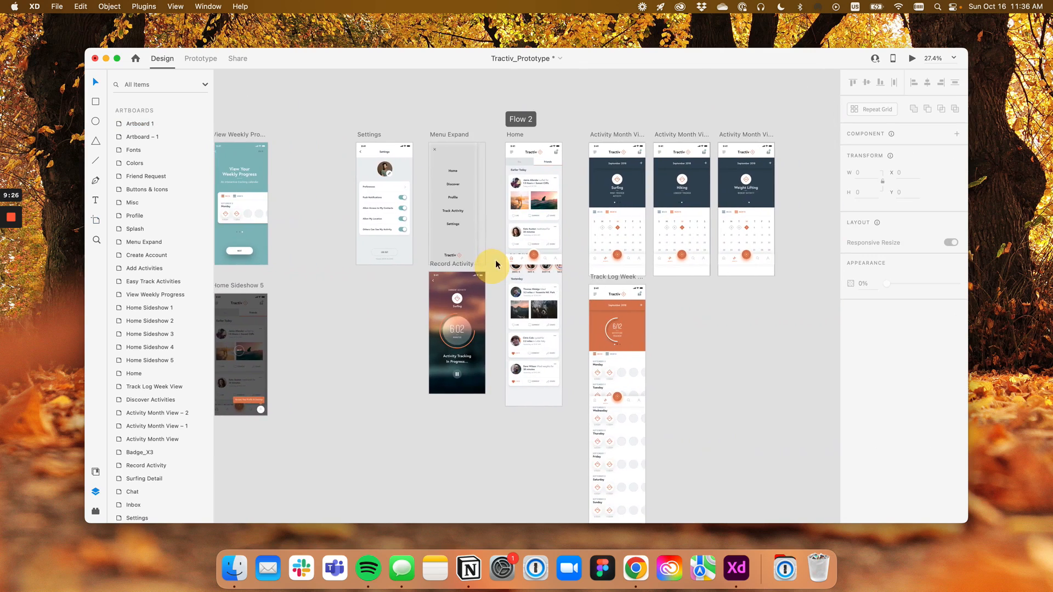
scroll(532, 161, up, 5)
scroll(513, 180, up, 1)
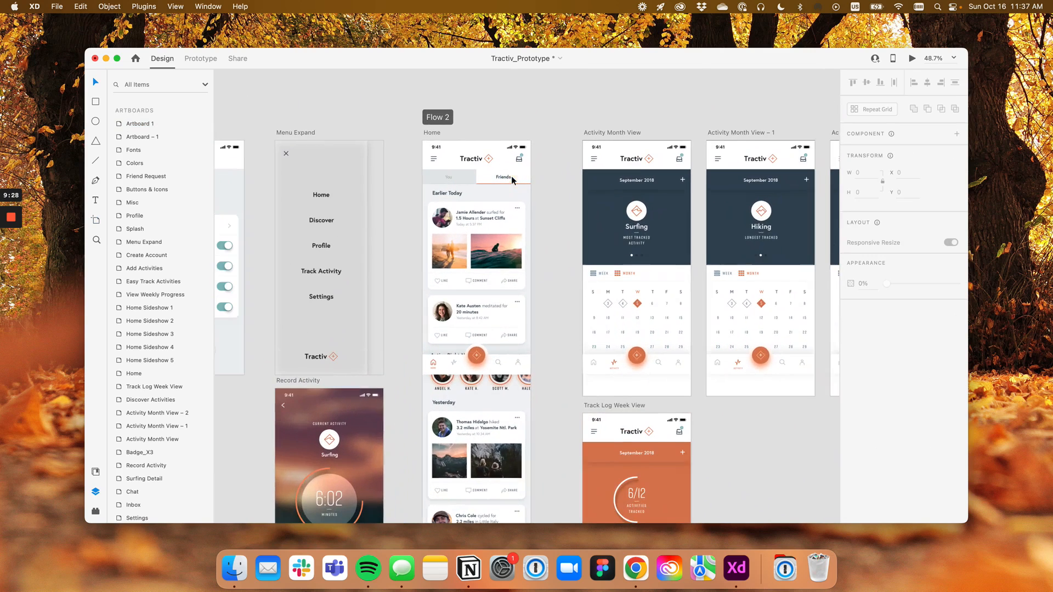
click(433, 133)
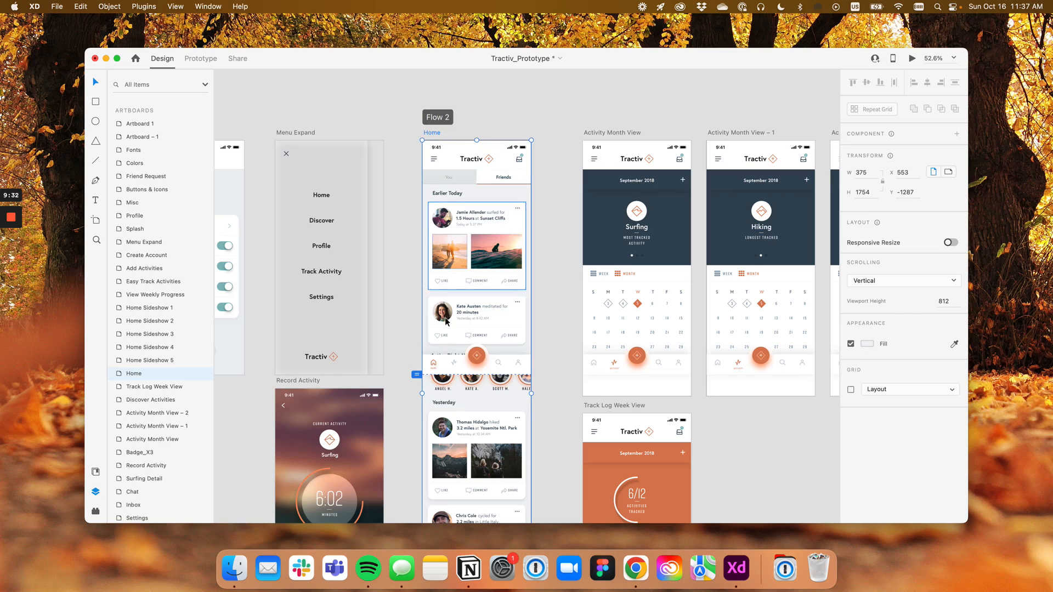
scroll(416, 376, up, 5)
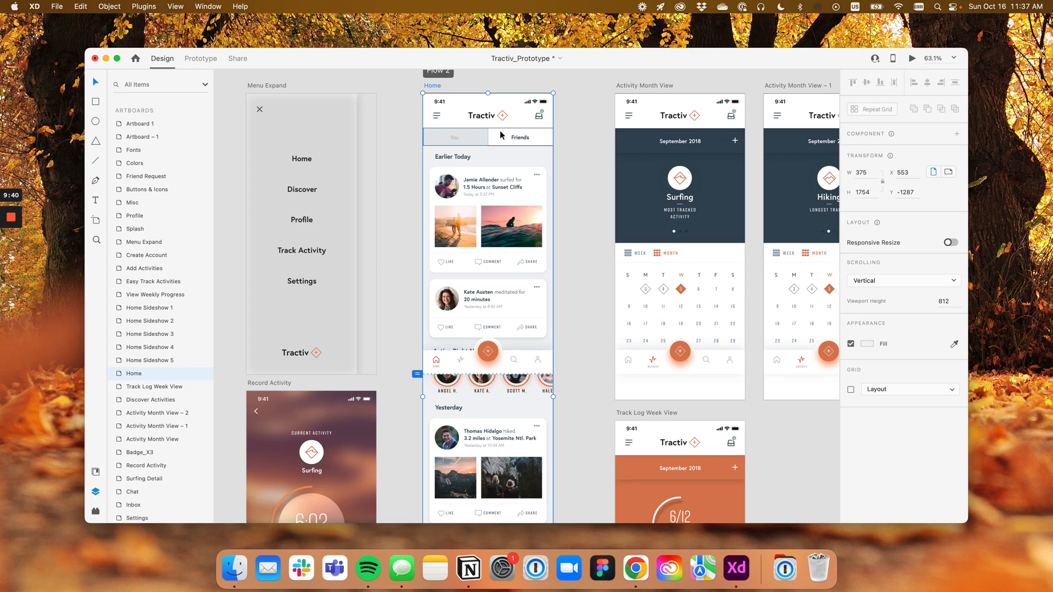
scroll(488, 145, down, 5)
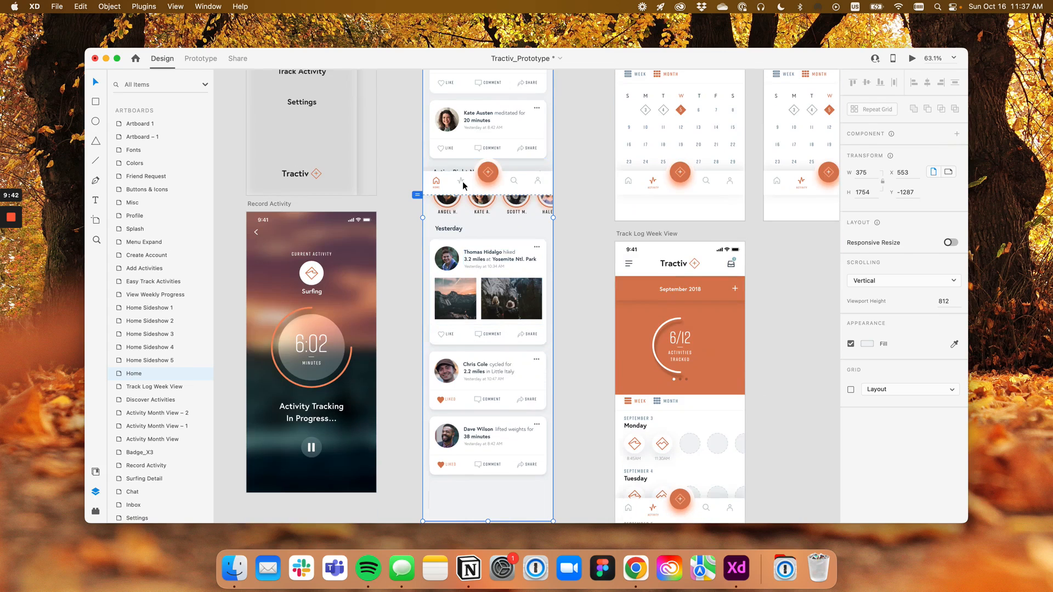
scroll(475, 397, up, 6)
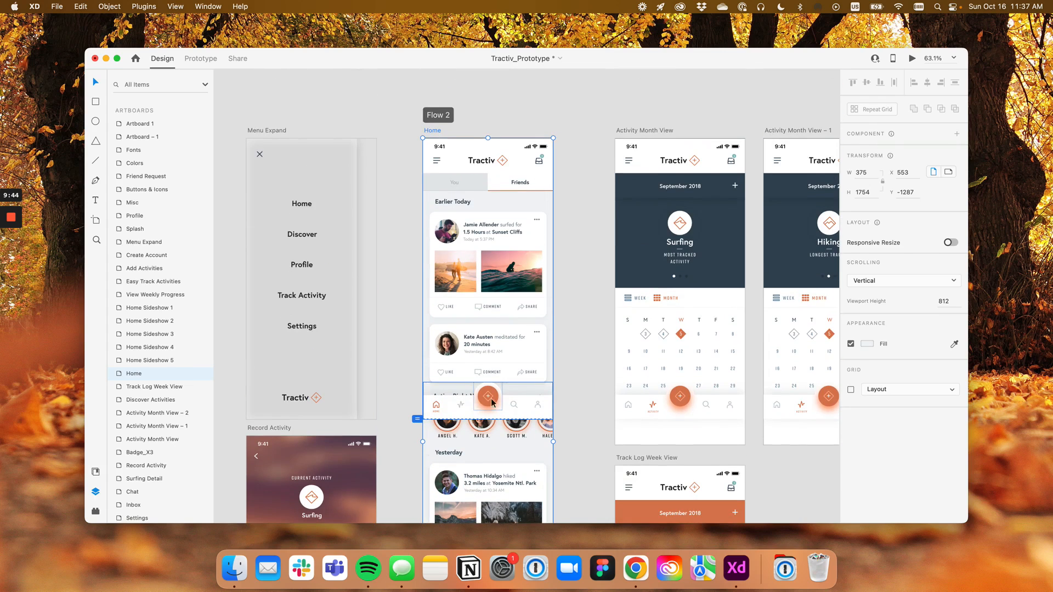
Check the Fix Position When Scrolling setting on the Home artboard's app_bar, tabs, header and first activity card
click(516, 397)
click(489, 406)
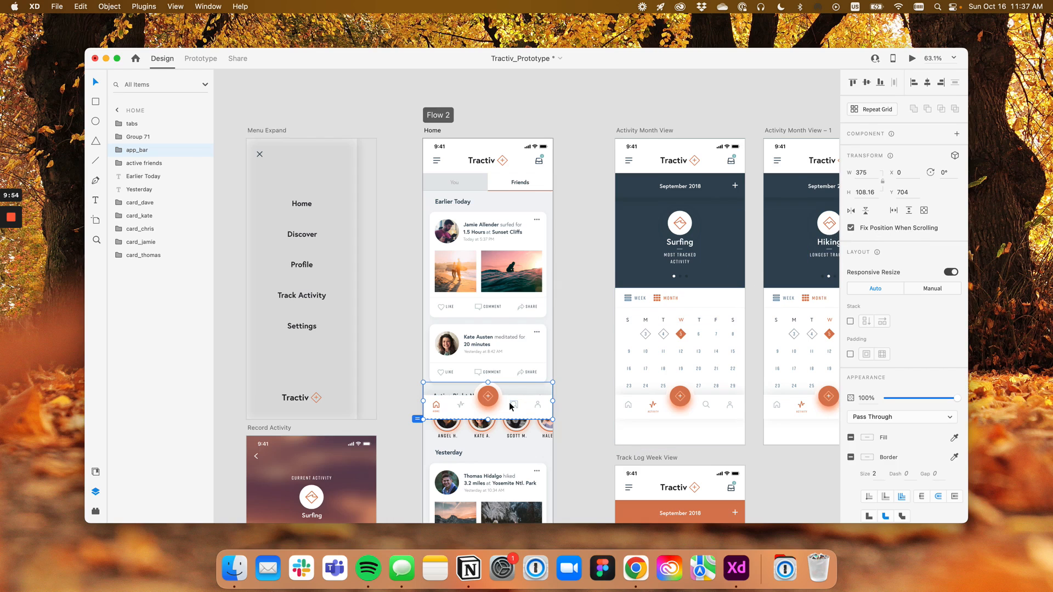
click(527, 185)
shift+click(526, 164)
click(520, 214)
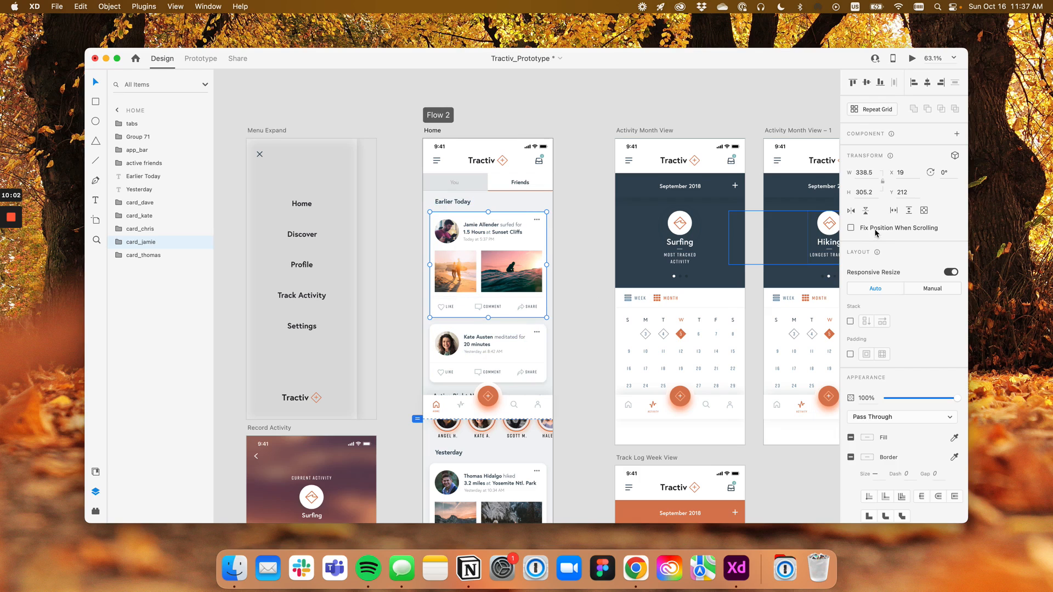
Preview the Home artboard on the desktop, move the preview beside the artboard, and close it
click(437, 133)
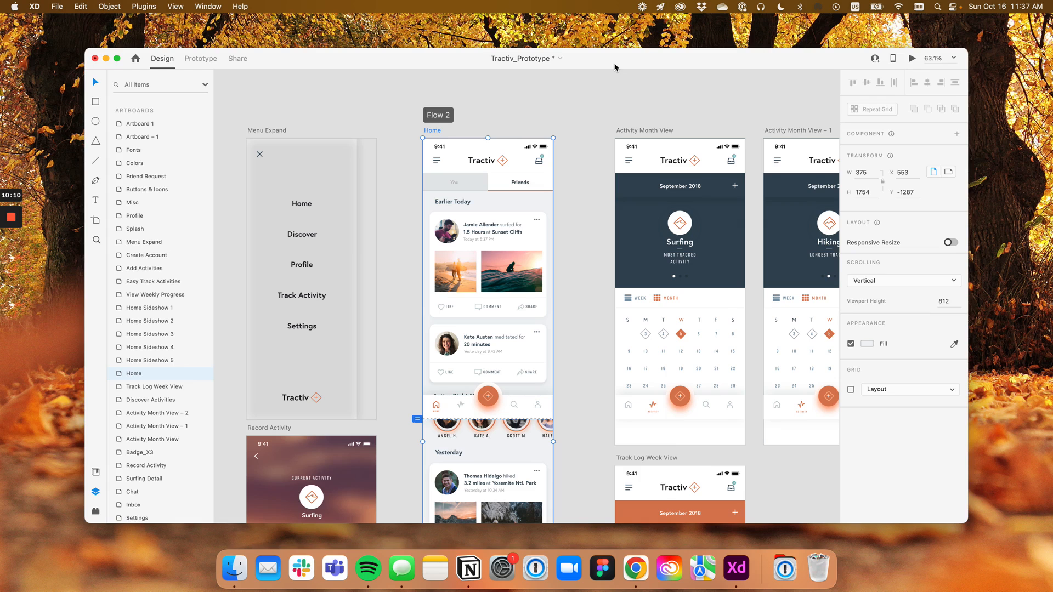
click(912, 58)
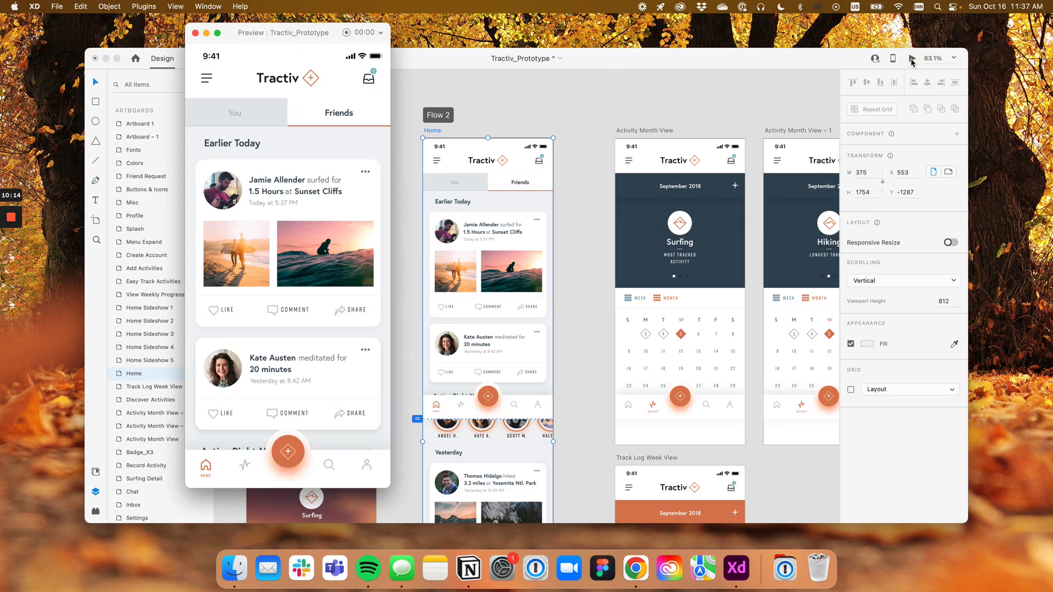
drag(263, 34, 682, 37)
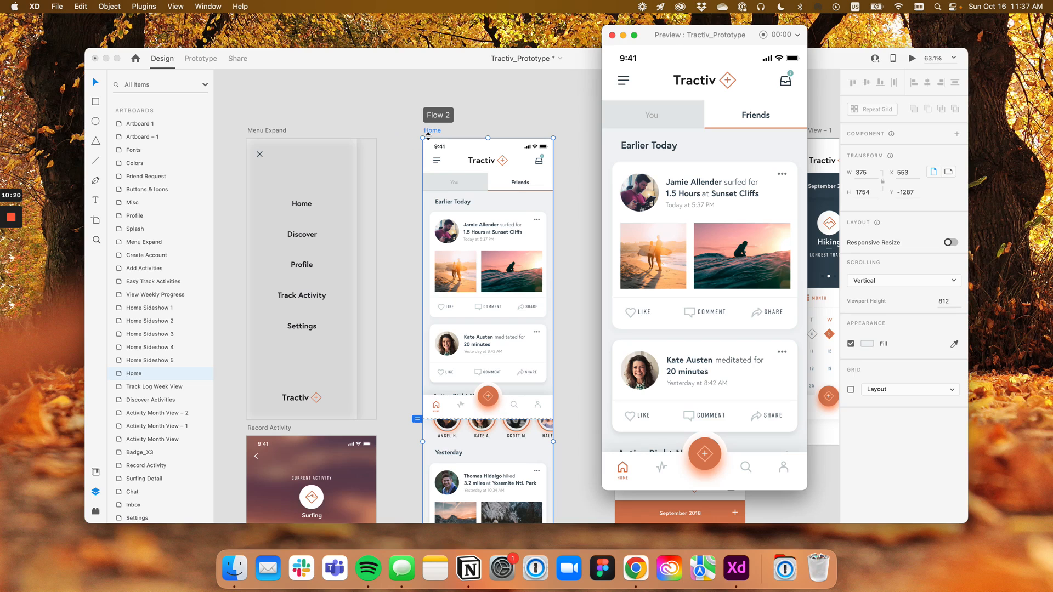
click(612, 36)
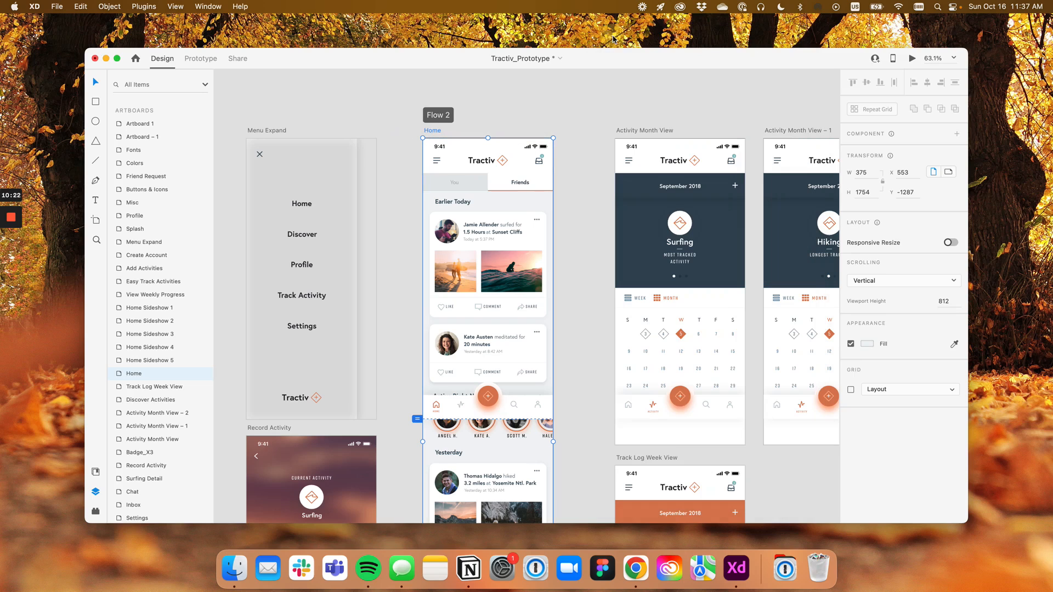
Check the device preview option, reopen the desktop preview of the Home artboard, test its vertical scrolling, and close it
click(894, 59)
click(912, 58)
drag(723, 44, 737, 47)
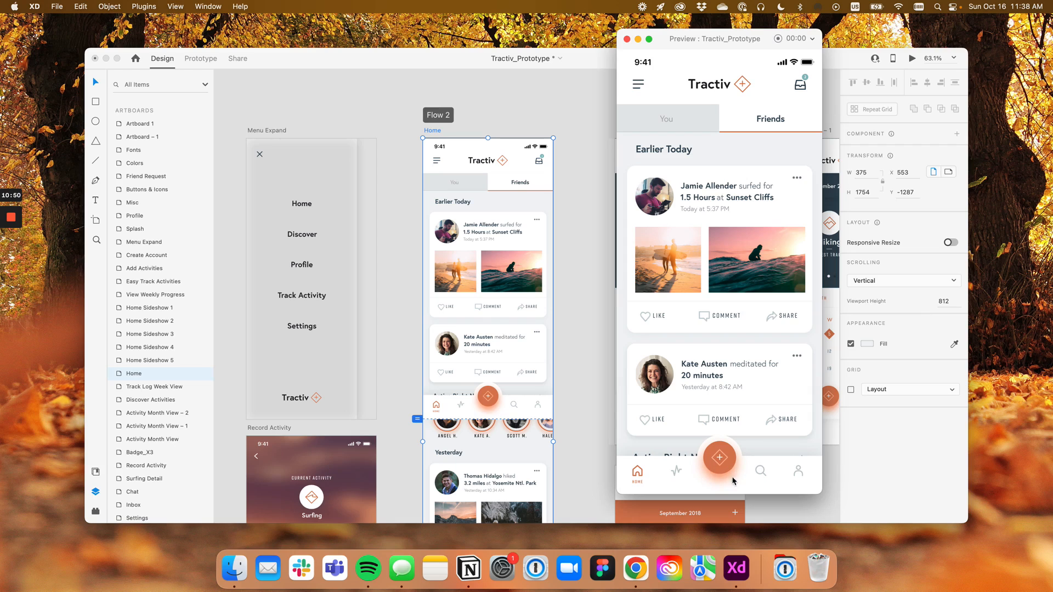
scroll(724, 362, down, 5)
scroll(720, 356, up, 5)
scroll(710, 189, down, 5)
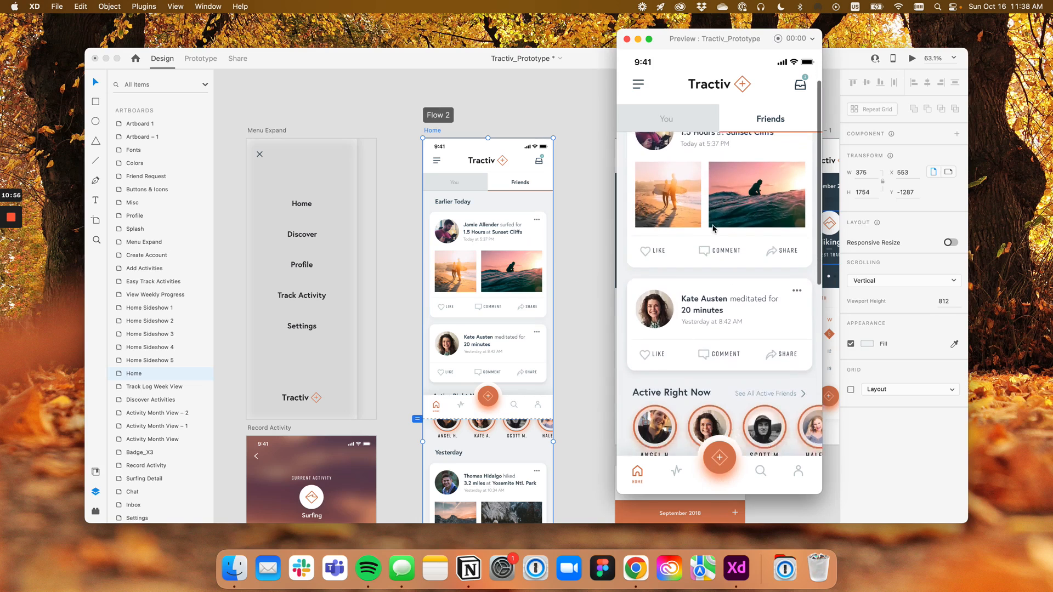
scroll(712, 231, up, 5)
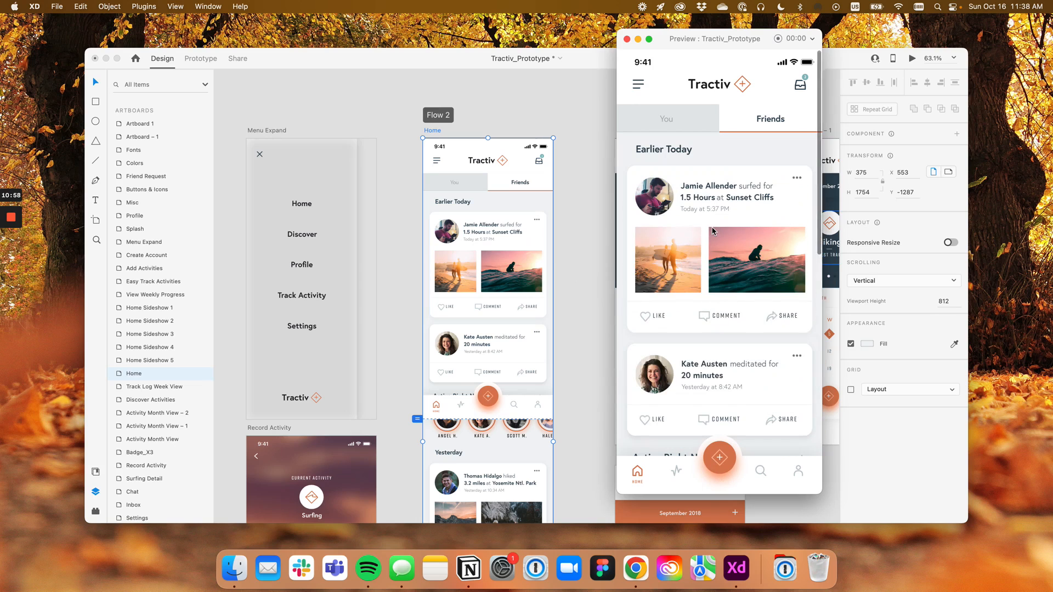
drag(700, 40, 628, 42)
click(554, 41)
Return to the blank Artboard 1 and select it to inspect its height and 926 viewport line
scroll(536, 102, down, 4)
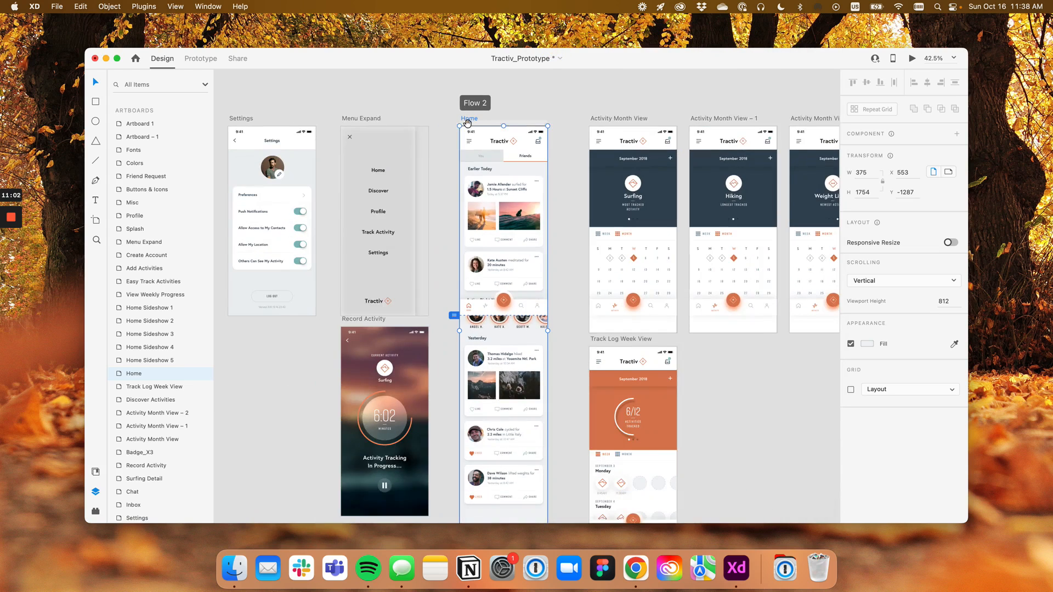
drag(467, 123, 767, 113)
drag(340, 150, 812, 140)
drag(438, 191, 670, 127)
drag(426, 216, 765, 253)
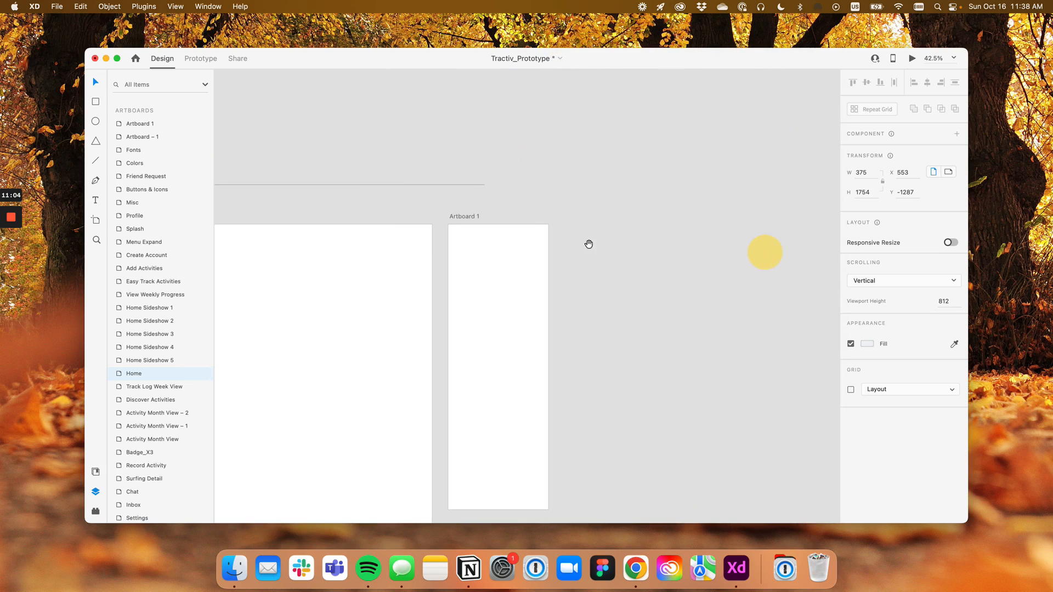
drag(580, 244, 605, 186)
click(488, 158)
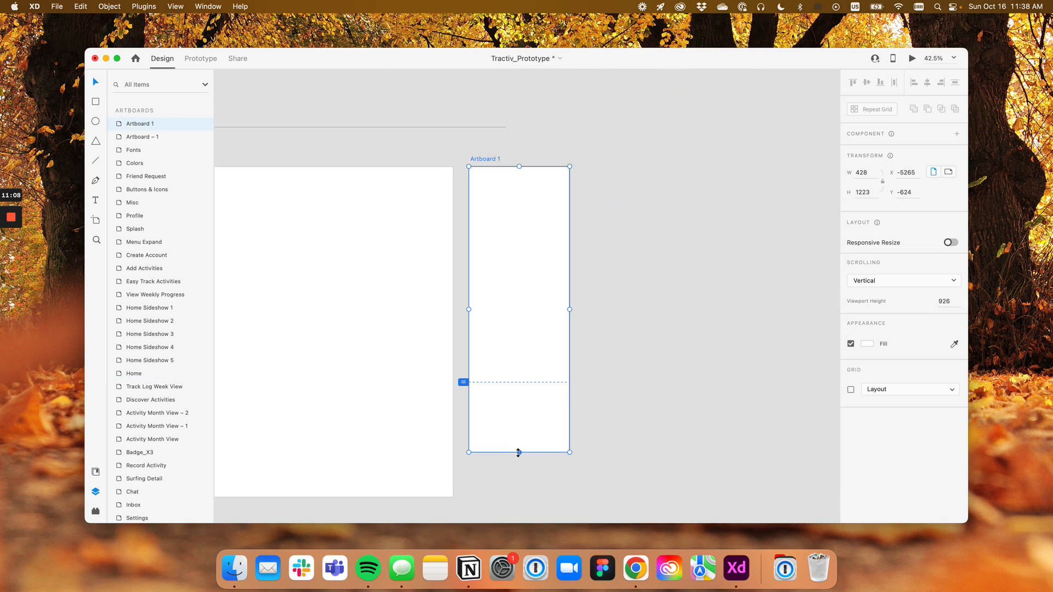
Lengthen Artboard 1 to a height of about 2423 by extending its bottom edge
scroll(564, 395, down, 3)
drag(638, 332, 472, 347)
drag(601, 327, 405, 344)
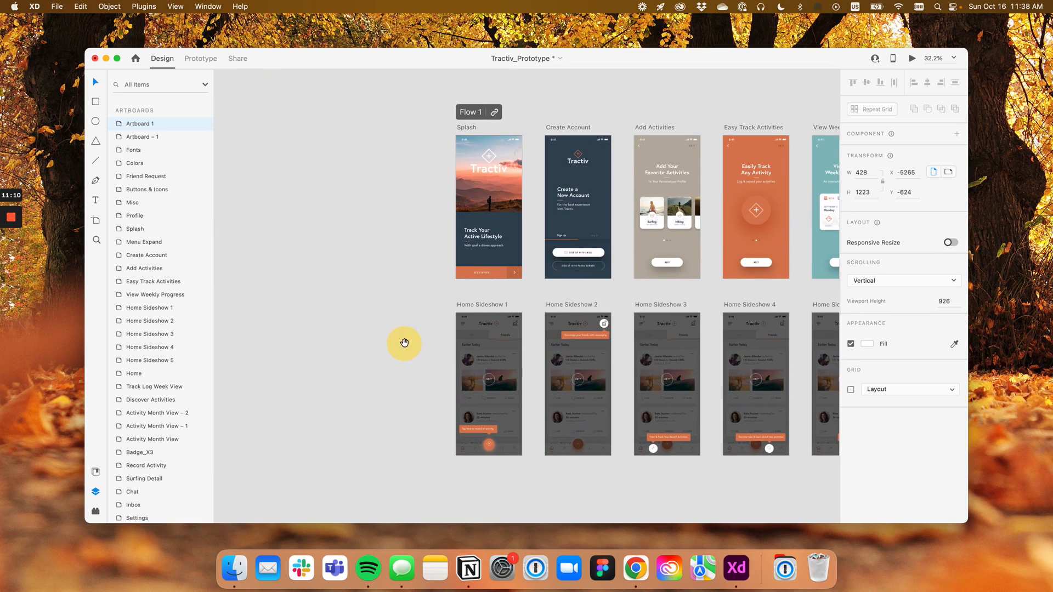
drag(530, 286, 400, 278)
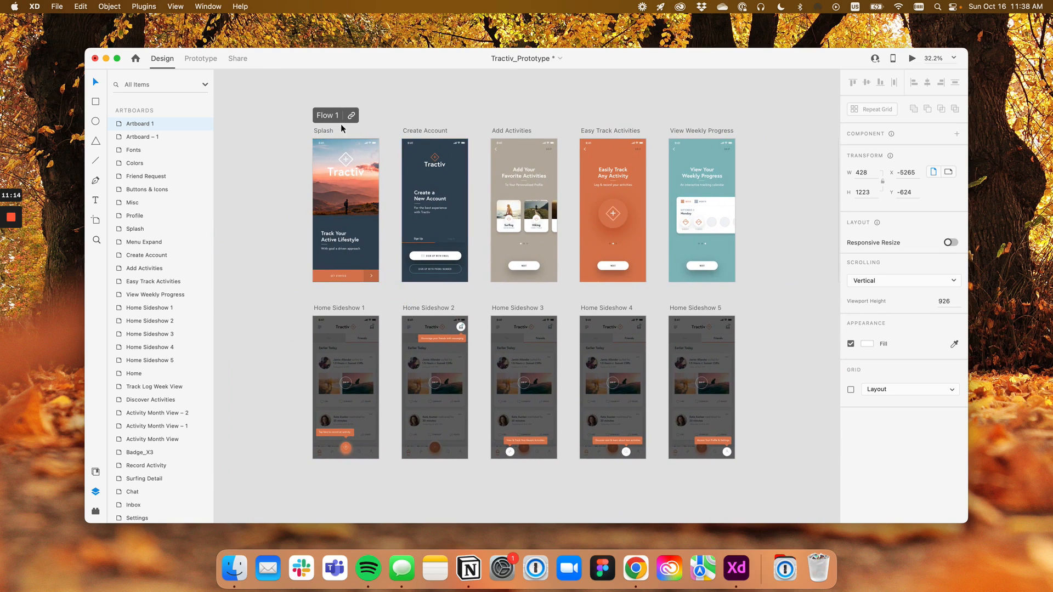
scroll(296, 195, left, 10)
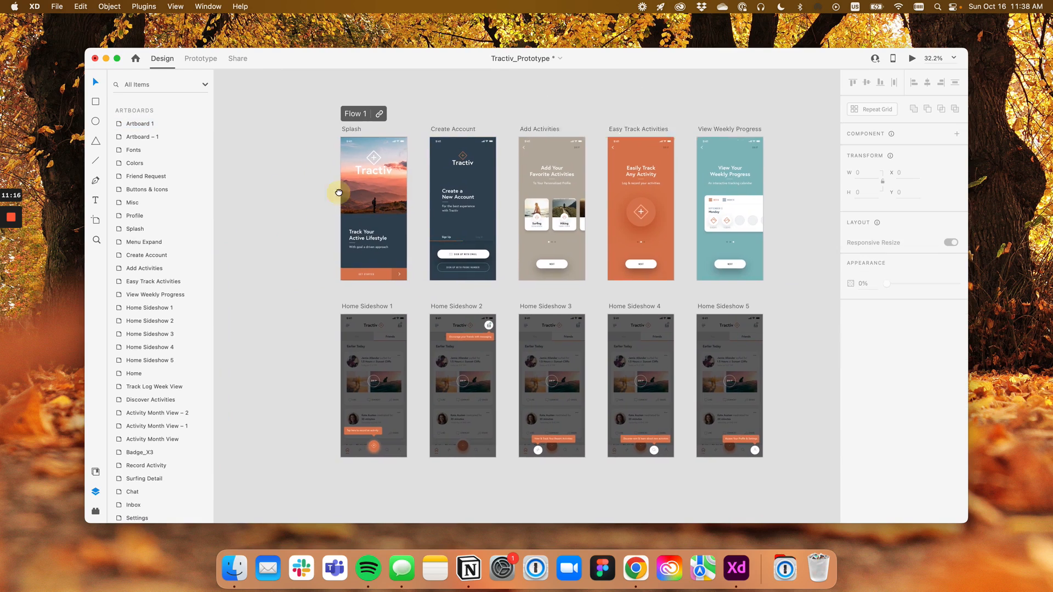
click(444, 221)
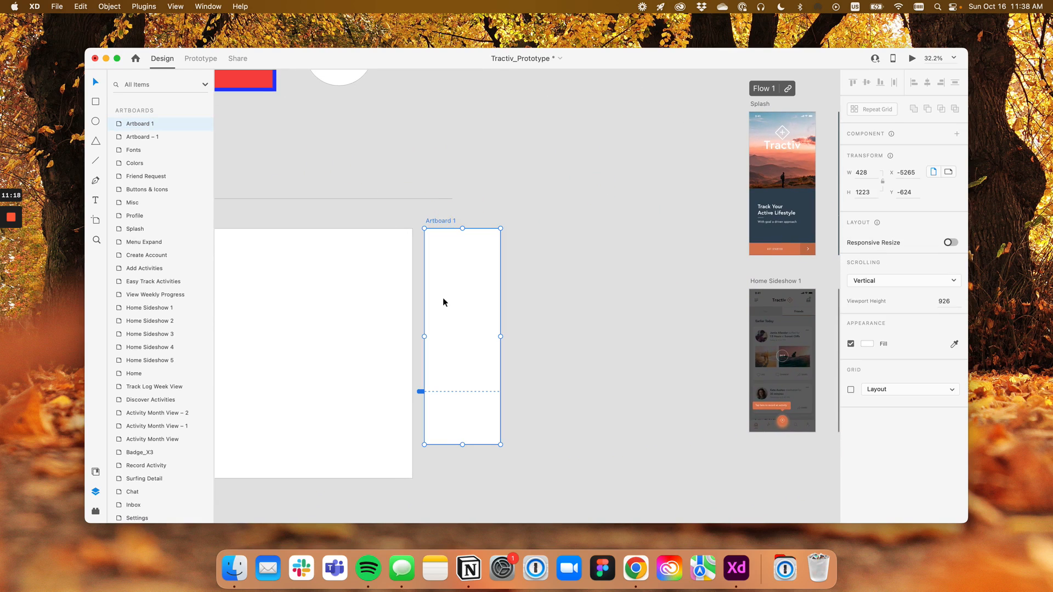
drag(463, 444, 460, 507)
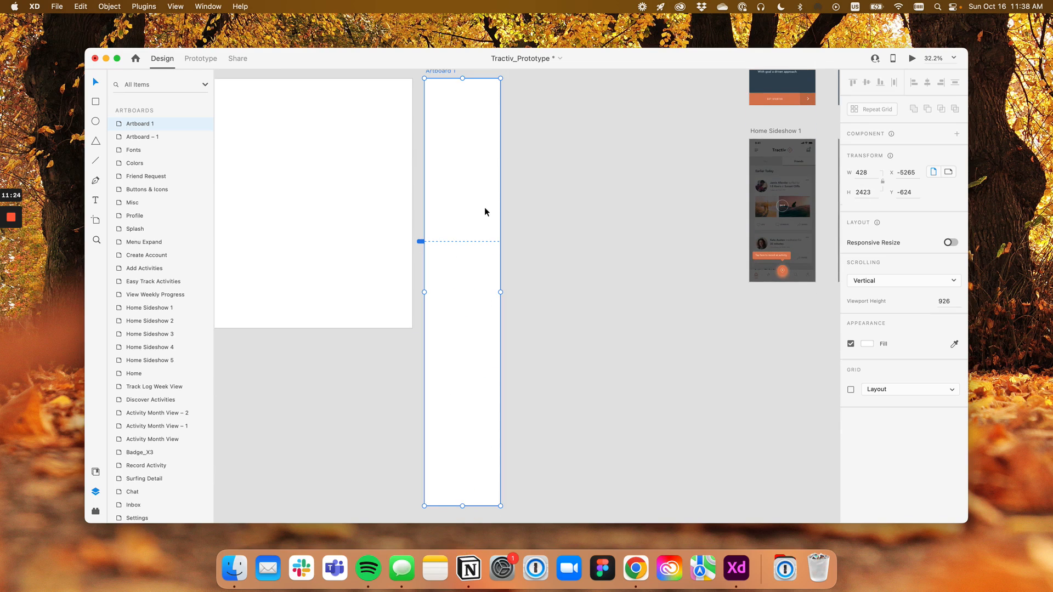
Delete Artboard 1 from the canvas
drag(517, 193, 611, 238)
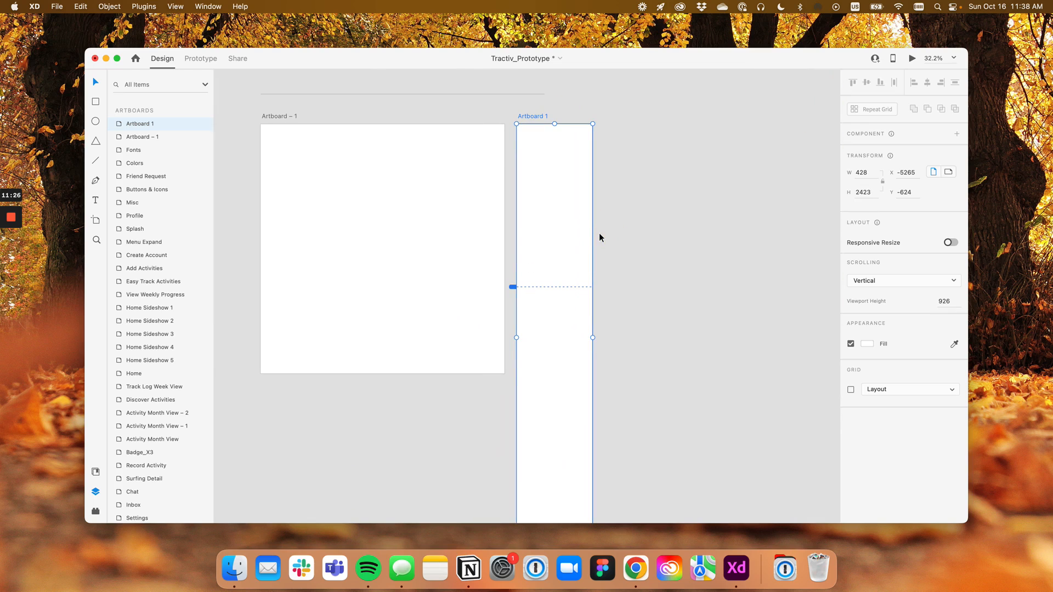
key(Delete)
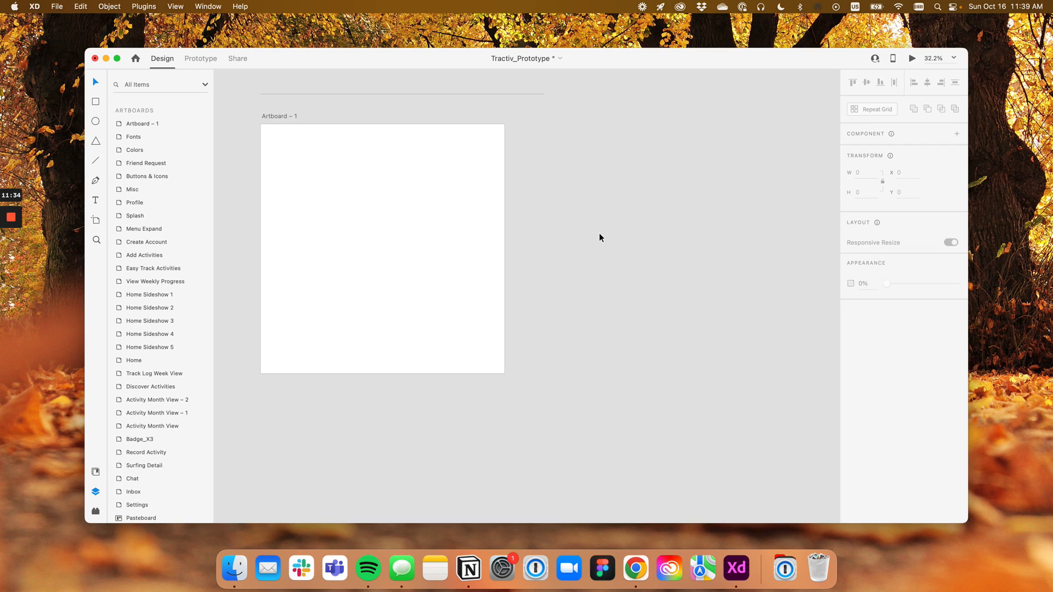
Display the document assets, look over the available libraries, and return to the document's colors and character styles
click(95, 472)
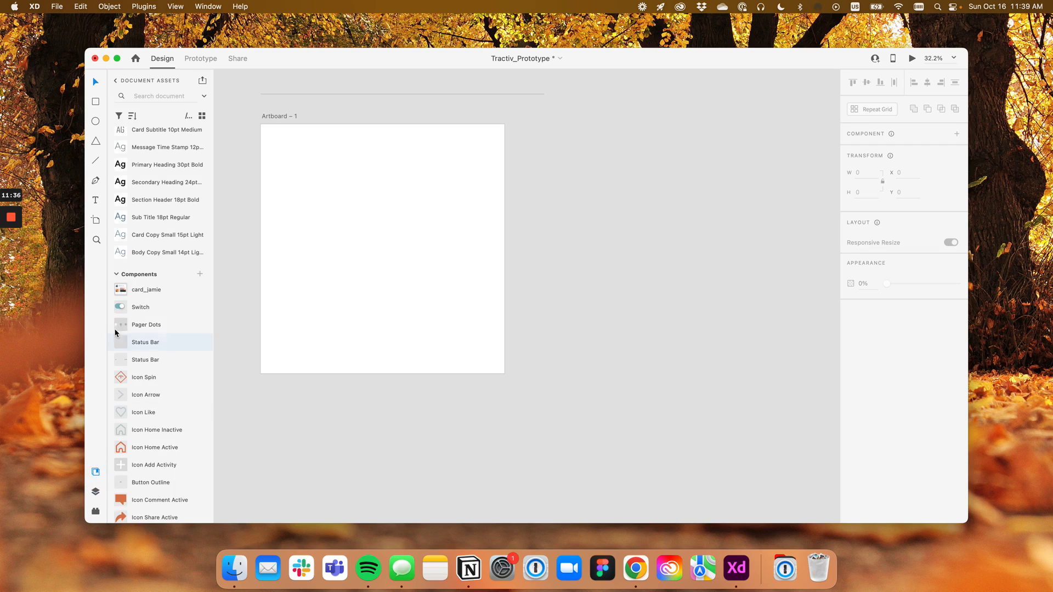
scroll(437, 198, down, 2)
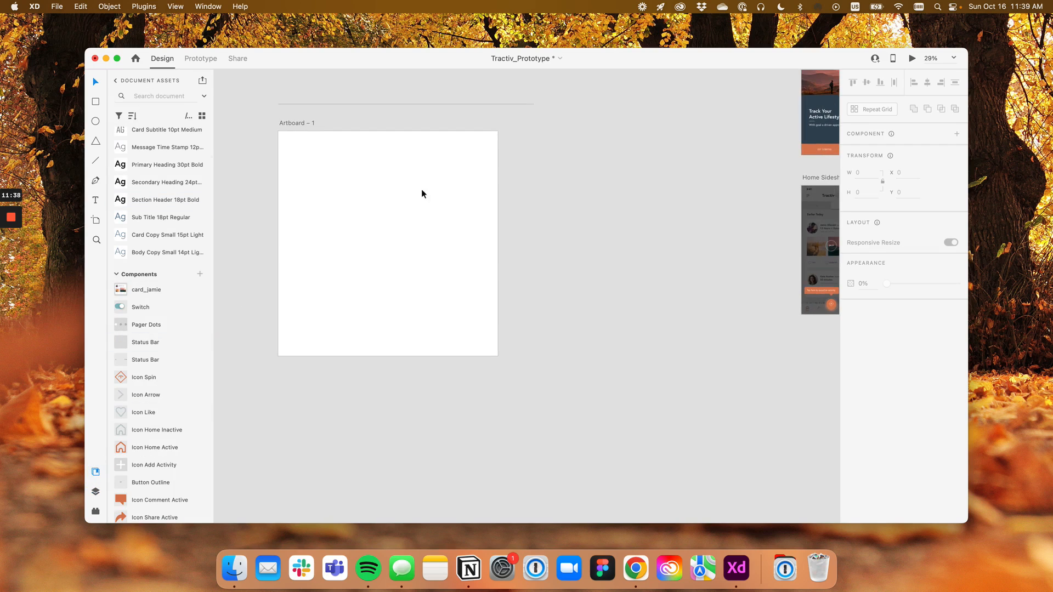
click(115, 80)
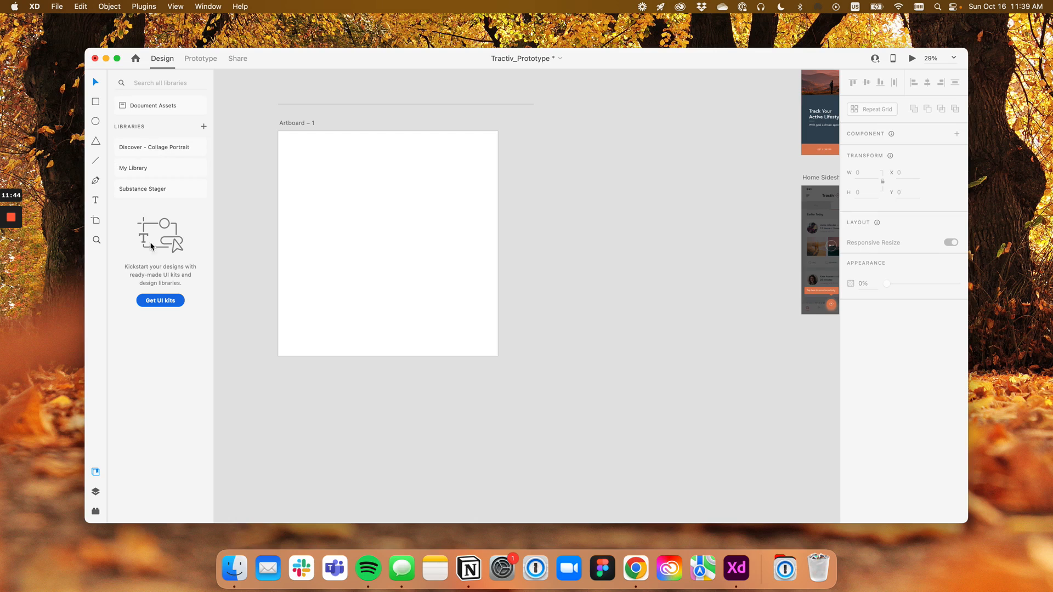
click(150, 106)
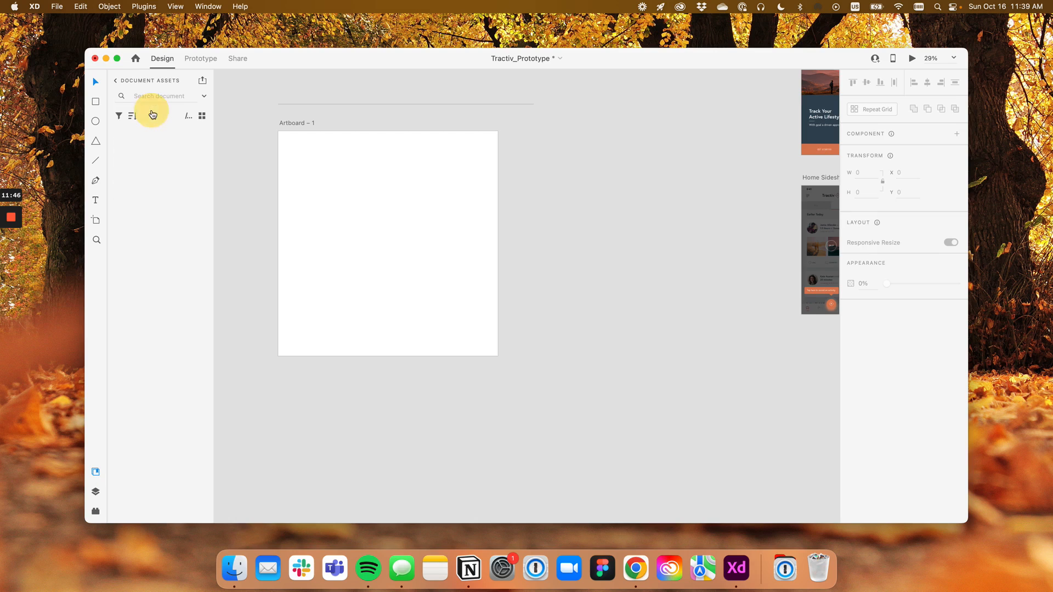
click(123, 82)
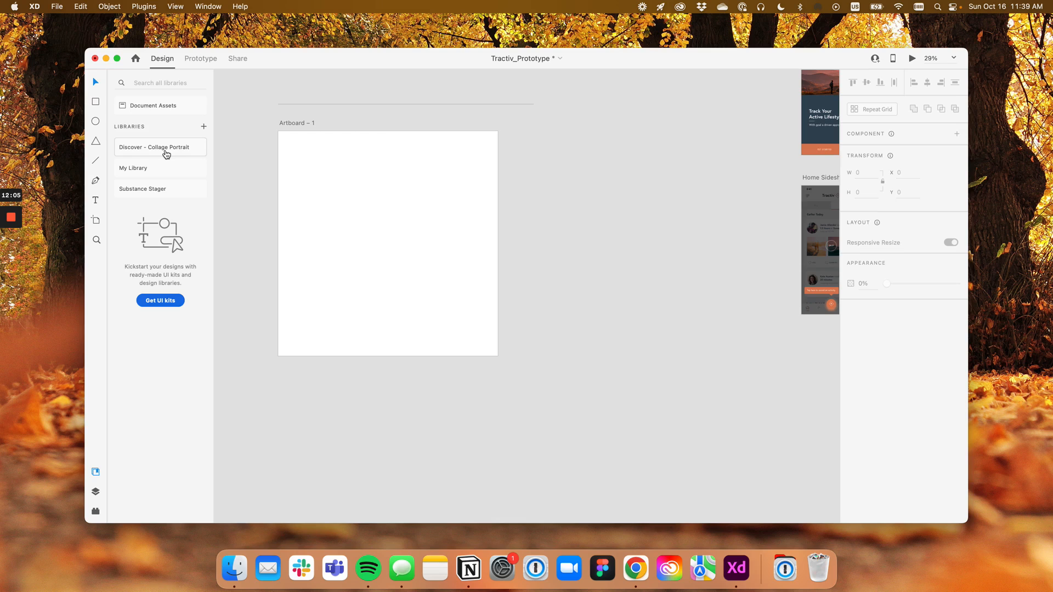
click(166, 111)
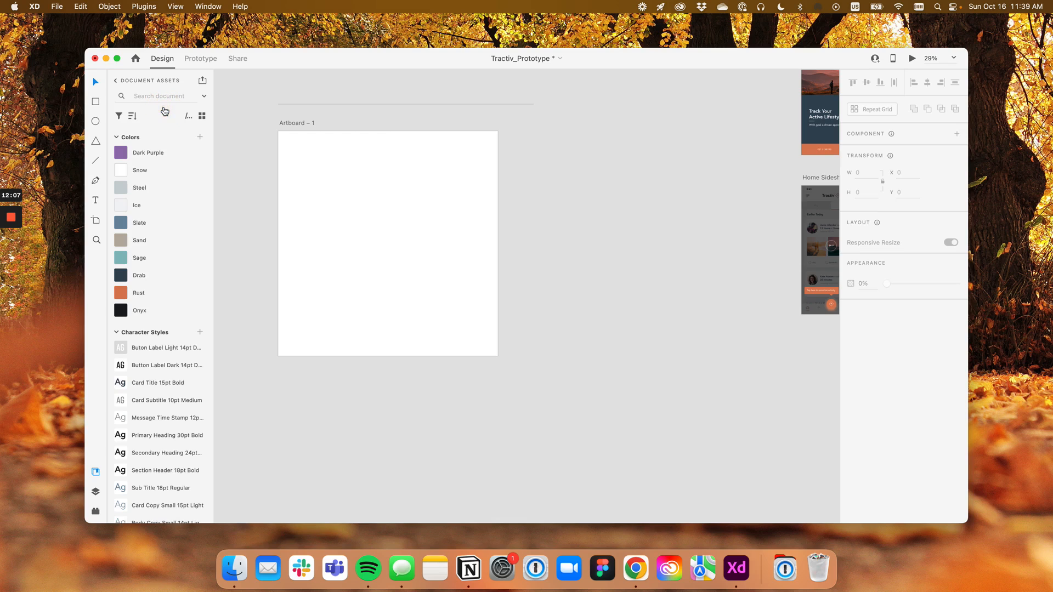
Examine the Fonts and Colors artboards under 01 Styling, Colors & Fonts and the Buttons & Icons artboard under section 02
scroll(463, 245, right, 10)
scroll(463, 244, up, 3)
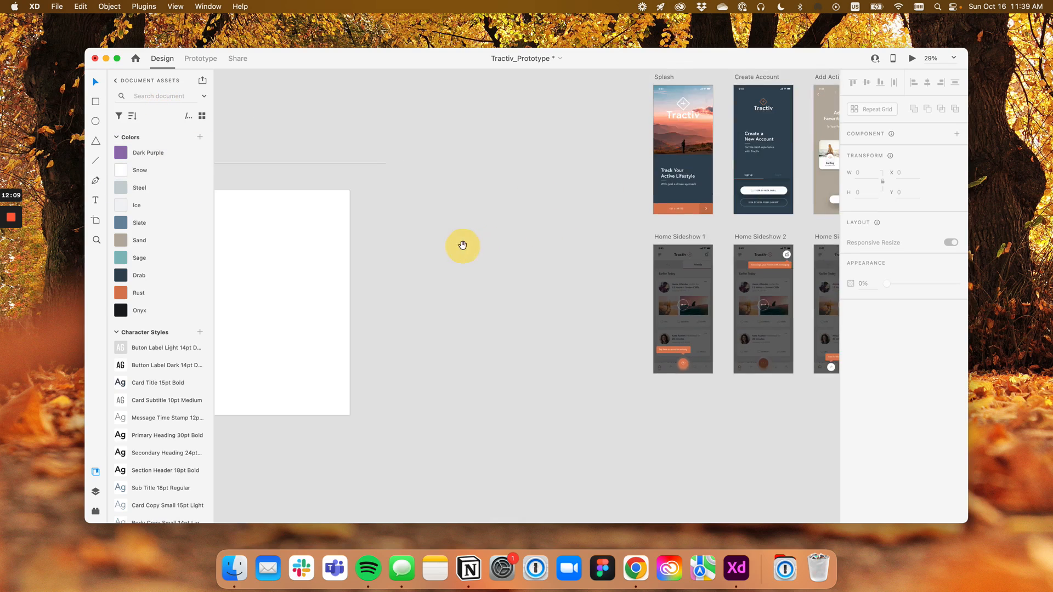
scroll(411, 220, down, 1)
drag(493, 137, 482, 276)
key(super+z)
click(560, 90)
drag(560, 90, 440, 366)
scroll(440, 366, up, 3)
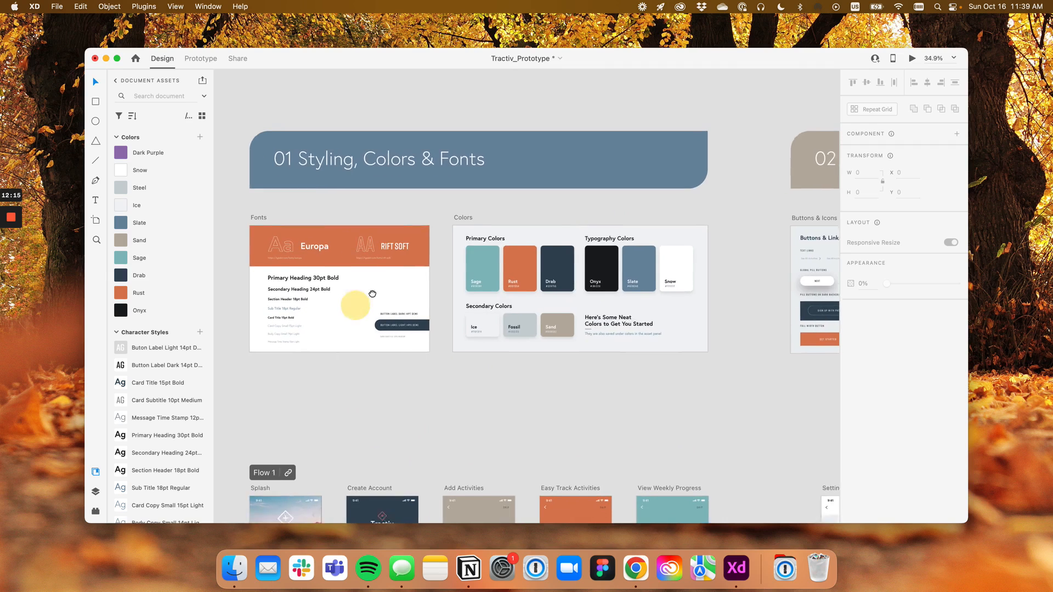
drag(680, 286, 412, 285)
scroll(555, 298, up, 1)
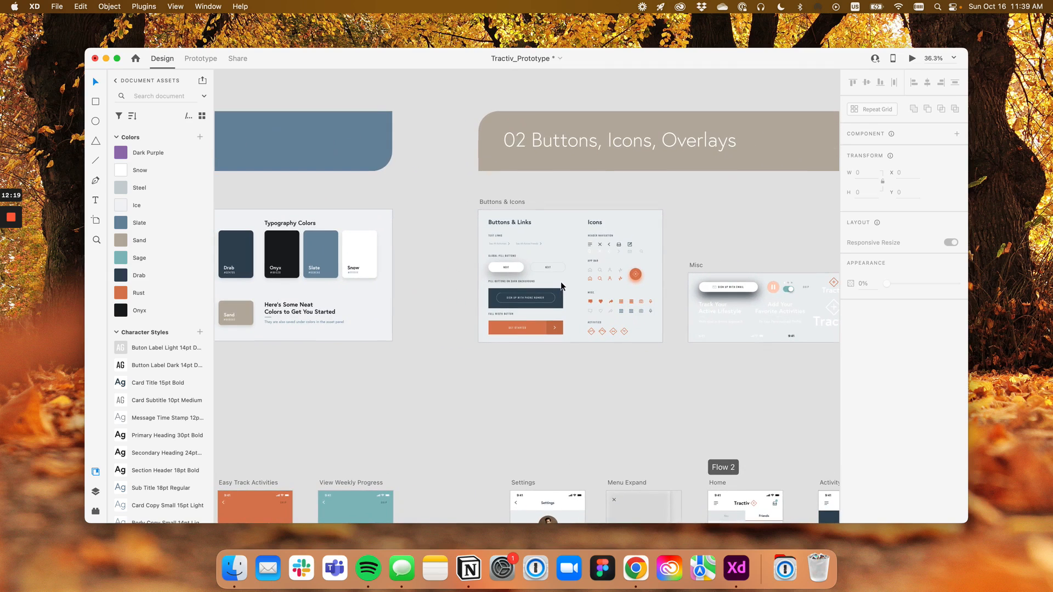
Delete the Dark Purple swatch from the document's colors
drag(444, 300, 667, 308)
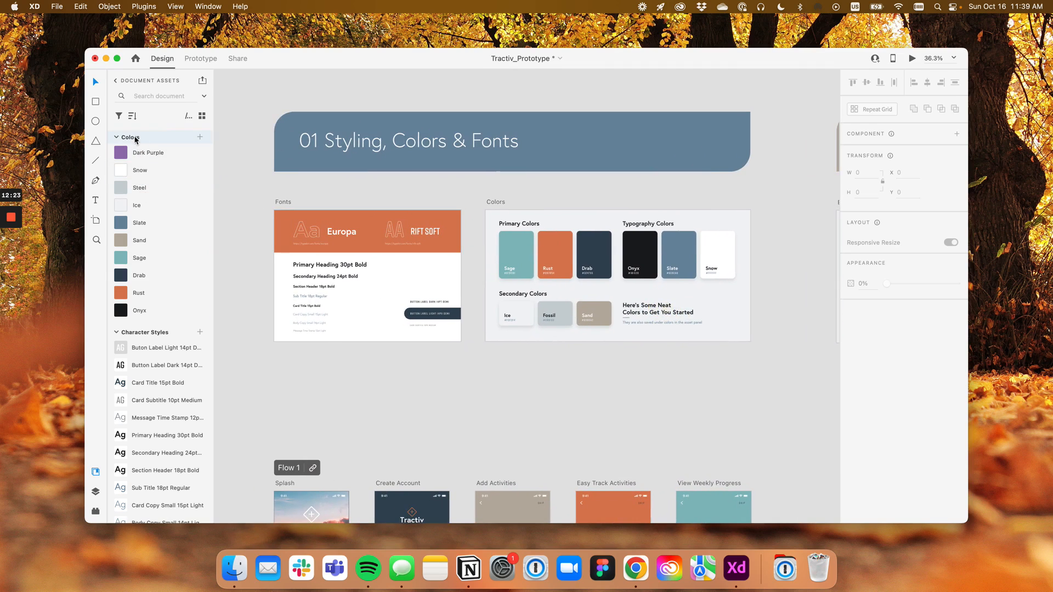
click(516, 243)
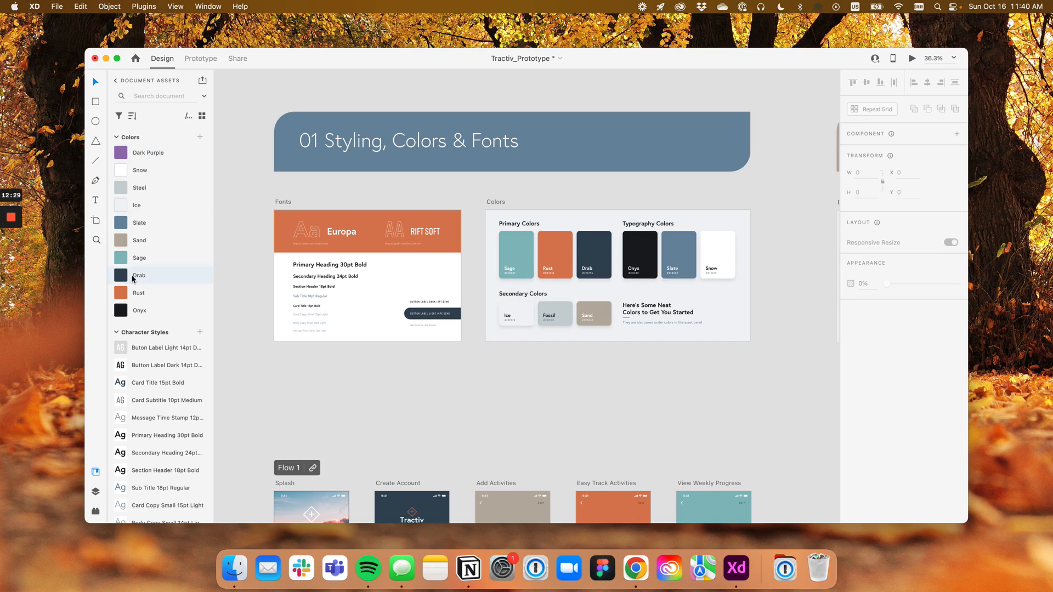
mouse_move(151, 156)
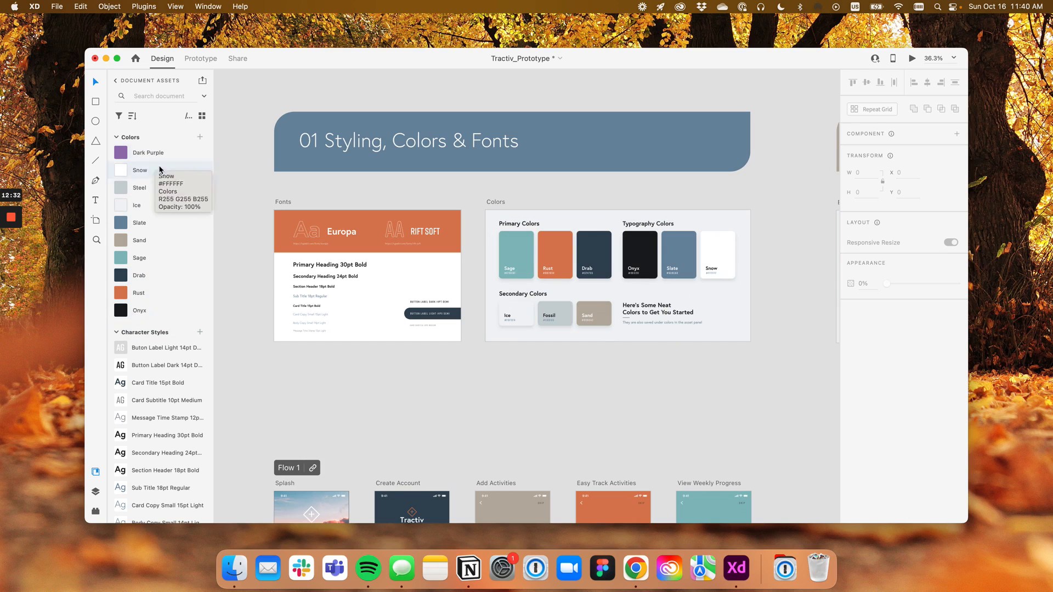
right_click(160, 153)
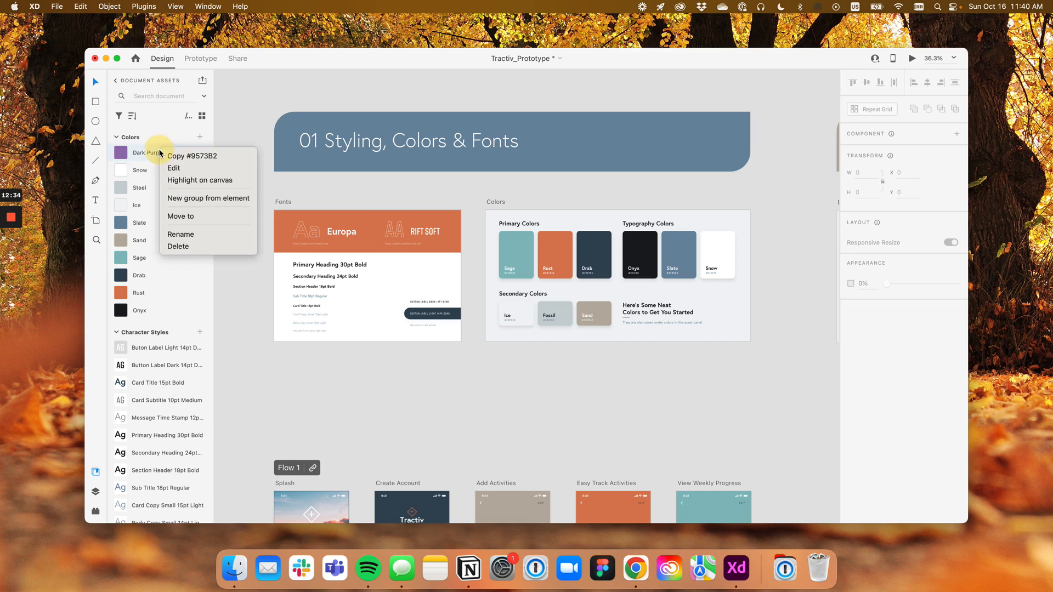
click(176, 247)
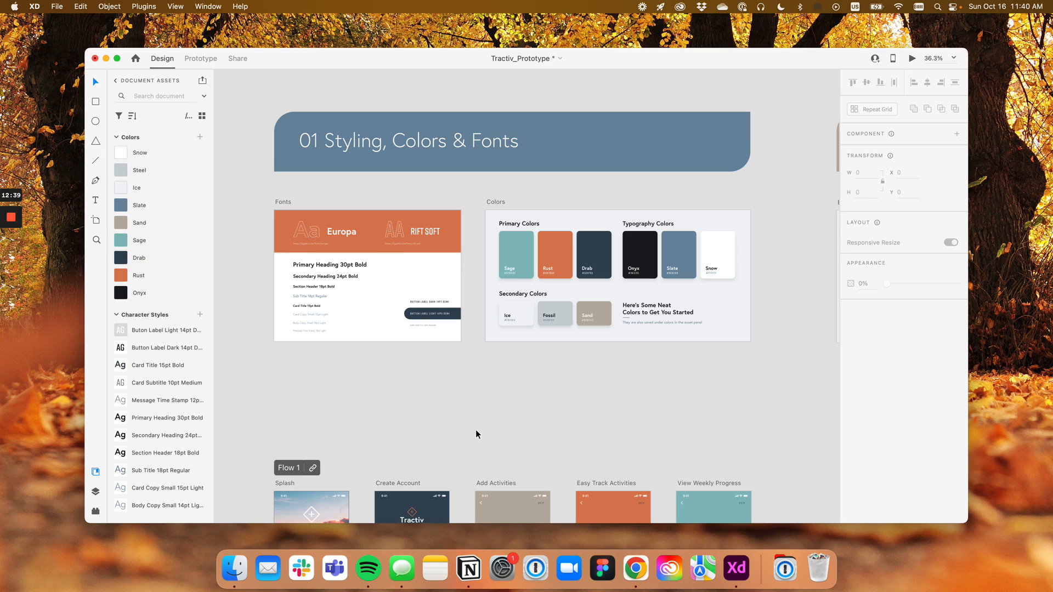
Draw a square about 248 by 248 on the canvas just below the Colors artboard and remove its border
drag(493, 369, 542, 418)
scroll(536, 399, up, 3)
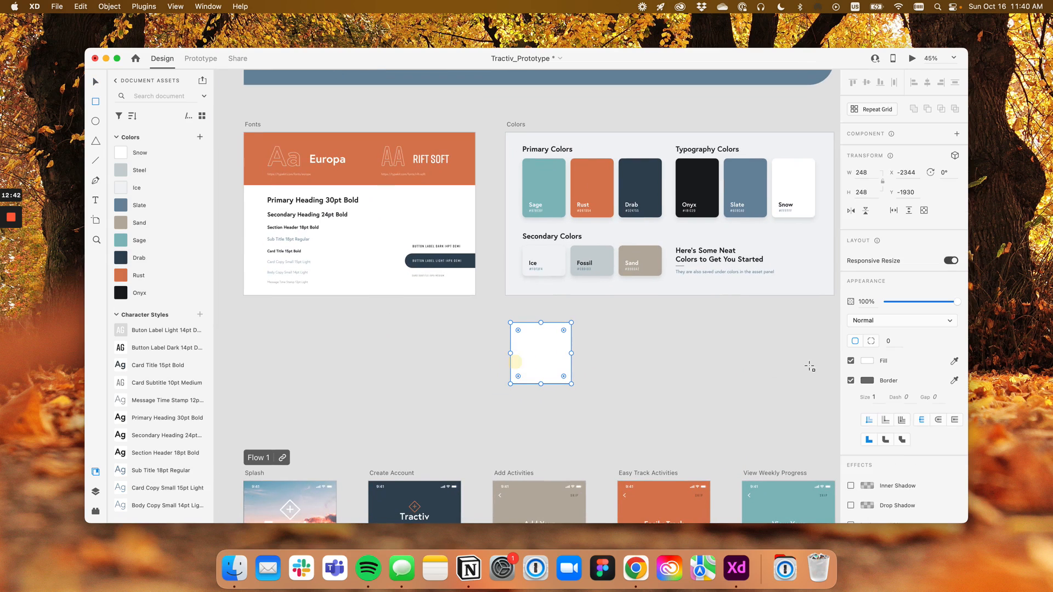
click(851, 380)
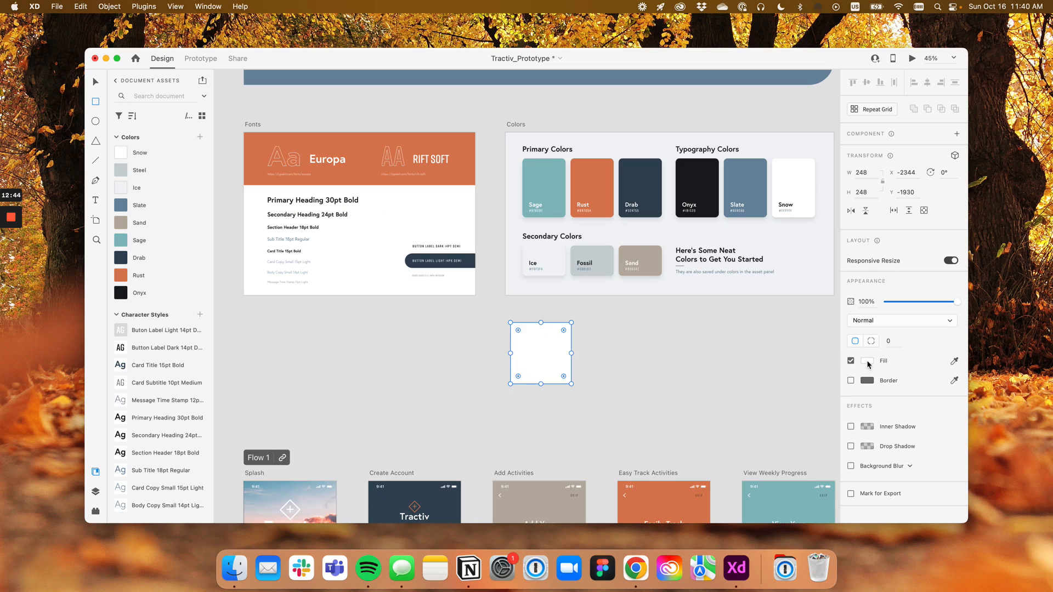
Set the new square's fill to the purple #A17CB1
click(867, 360)
drag(829, 340, 760, 334)
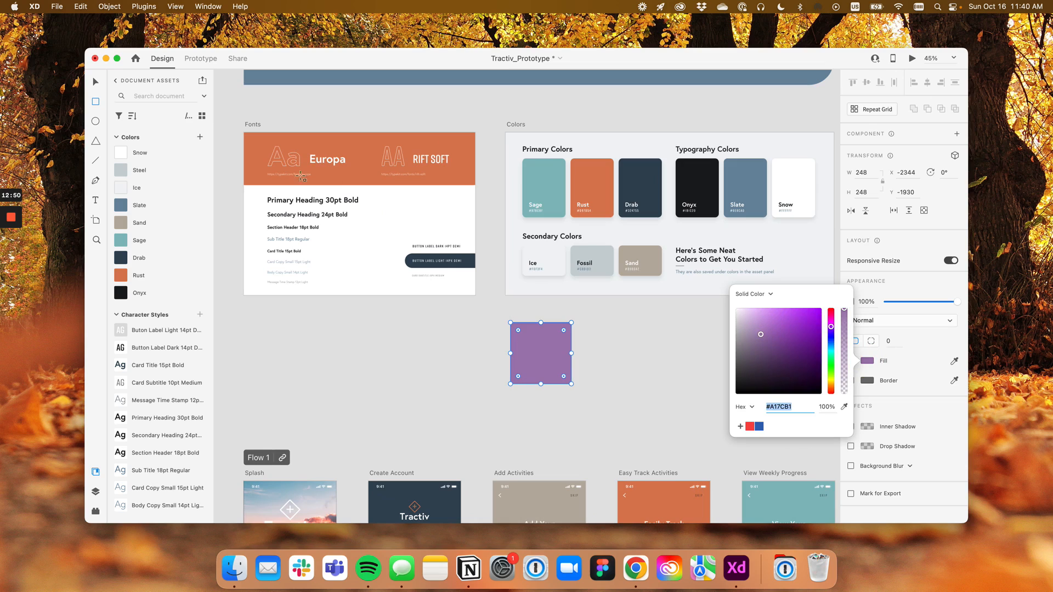
click(590, 354)
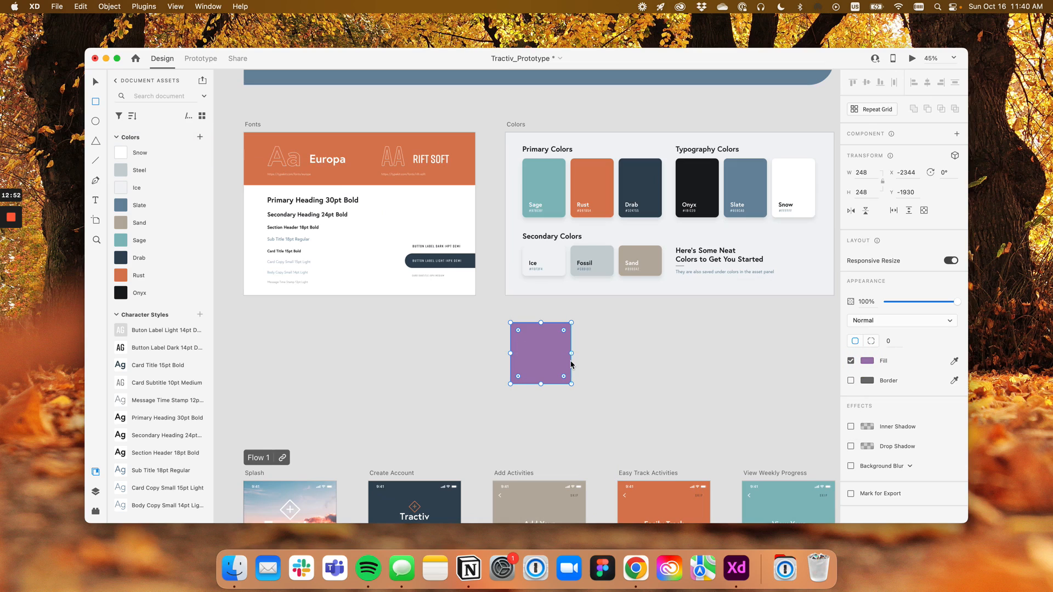
Add the square's fill to the document's colors and rename the new swatch Dark purple
click(200, 138)
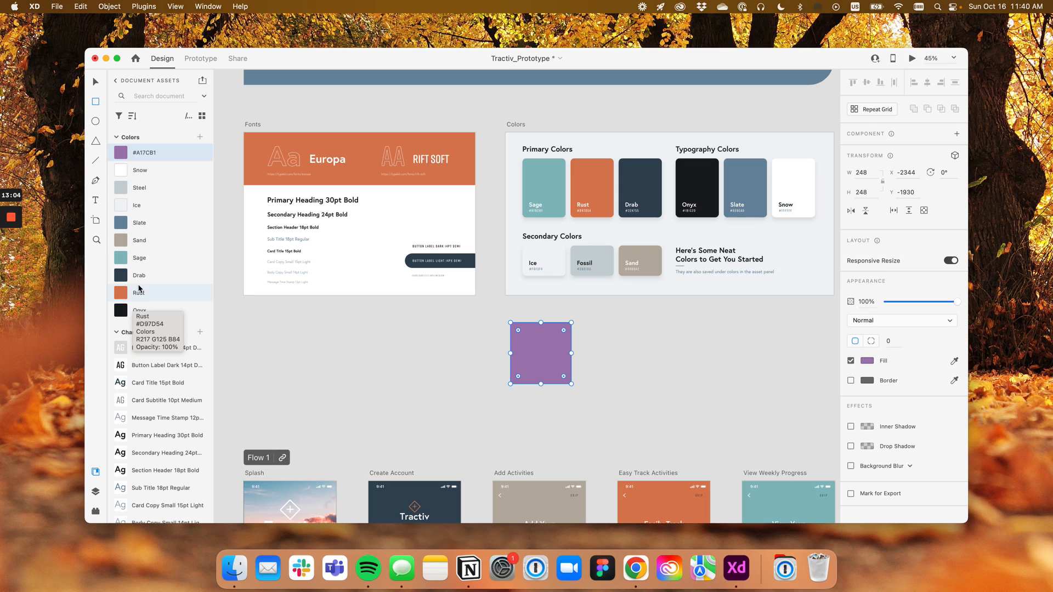
double_click(160, 152)
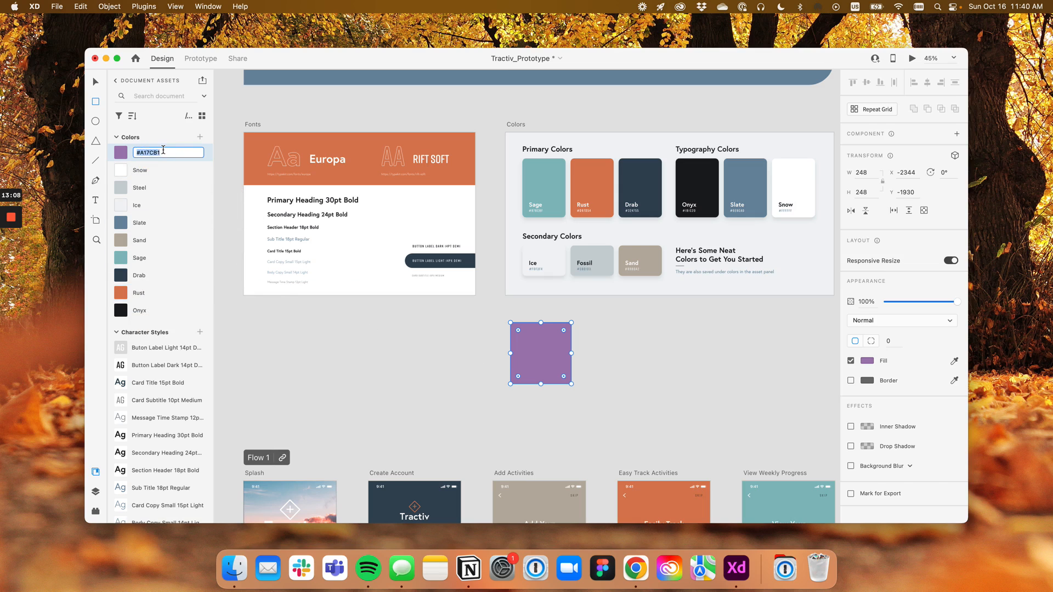
text(Dark purple)
key(Return)
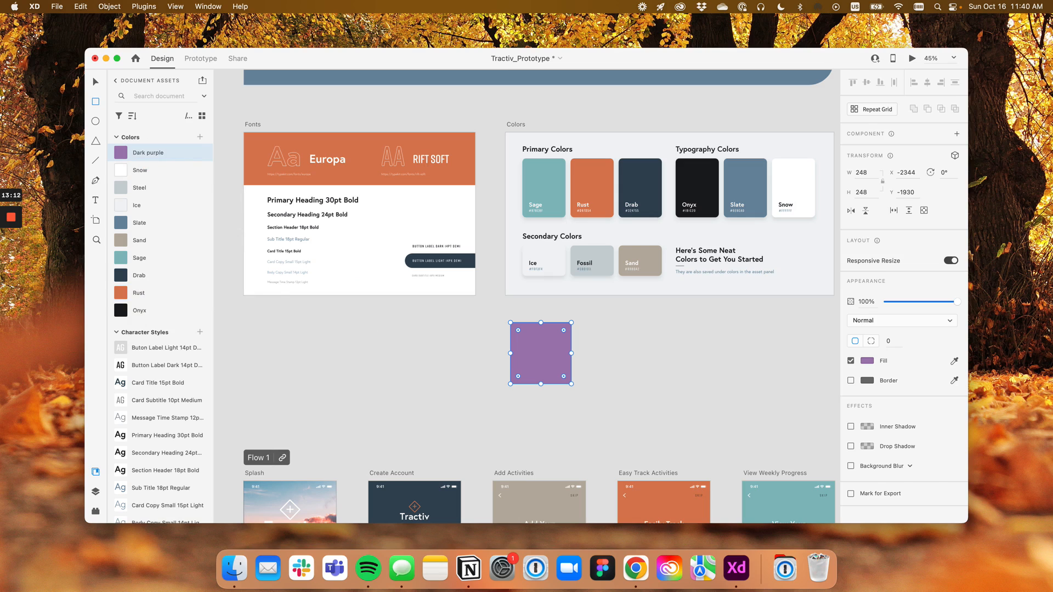
click(611, 354)
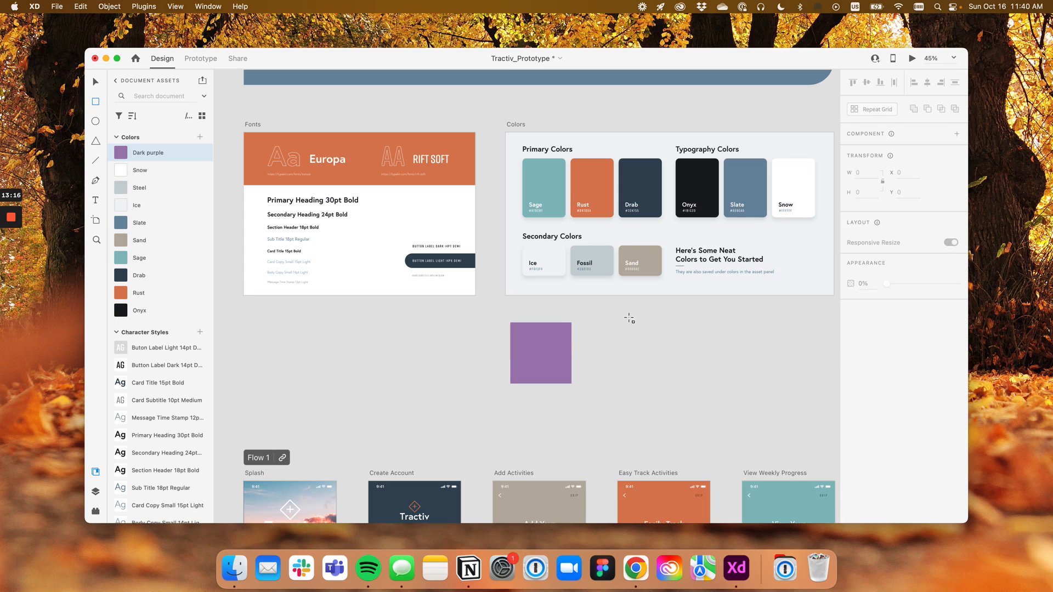
Draw a second square about 248 by 248 beside the purple one, fill it with Dark purple and shift it slightly down
drag(594, 322, 655, 384)
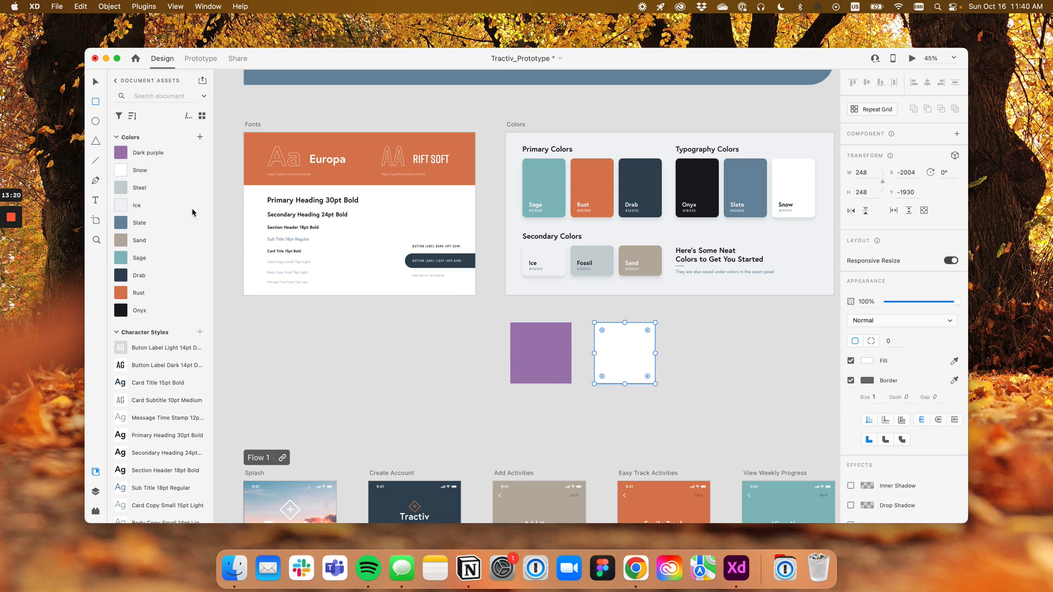
click(119, 153)
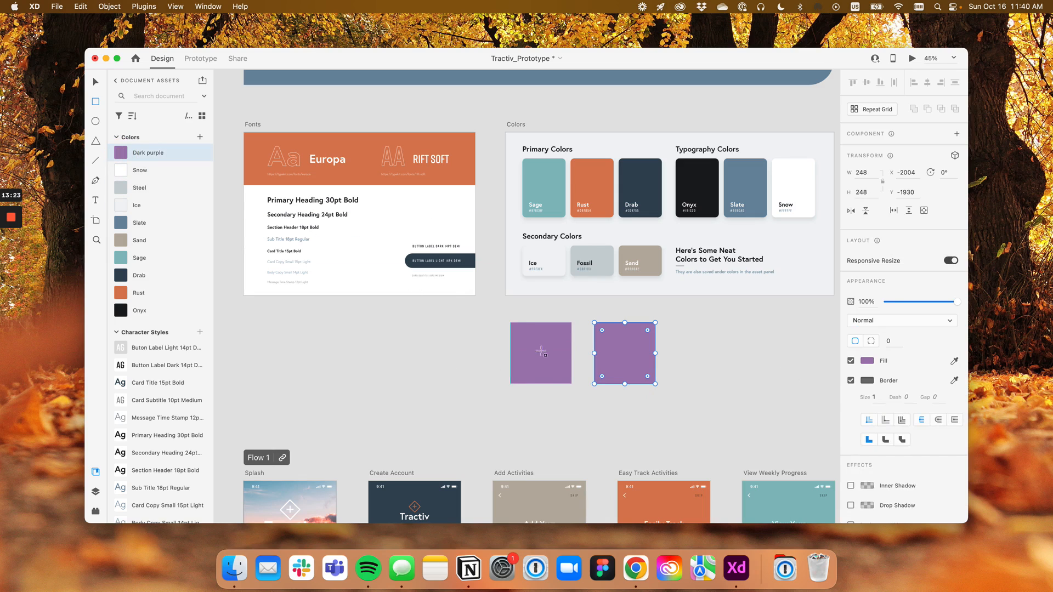
drag(604, 347, 607, 368)
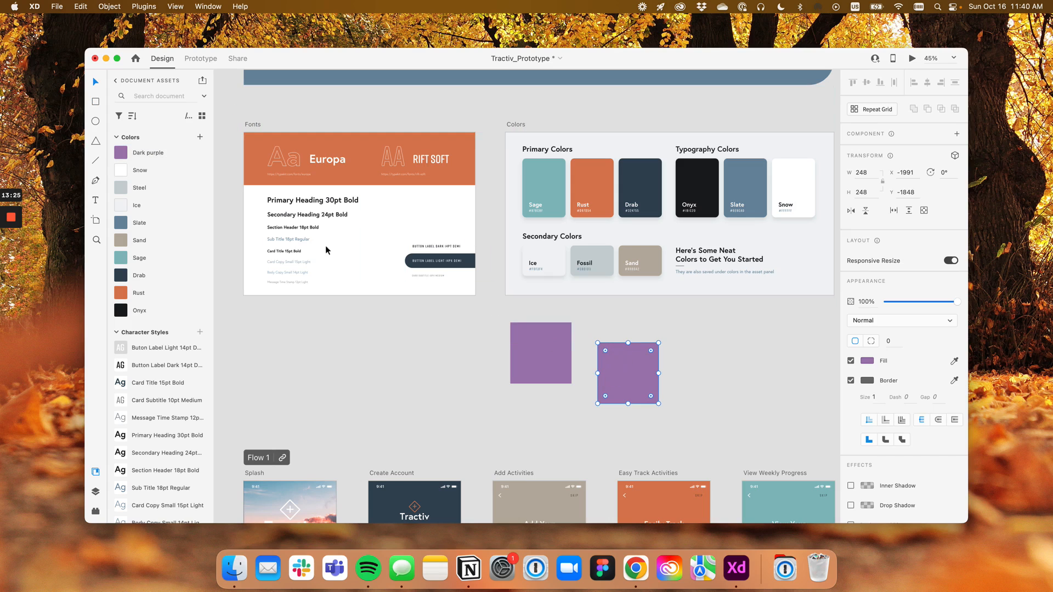
Edit the Dark purple document color to the darker shade #82658E
right_click(132, 154)
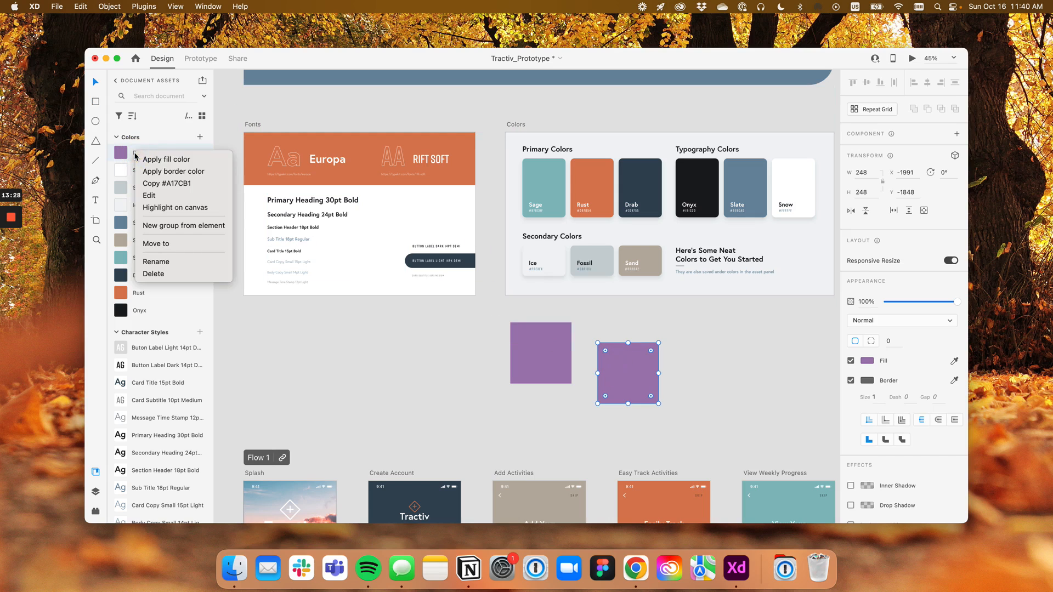
click(164, 195)
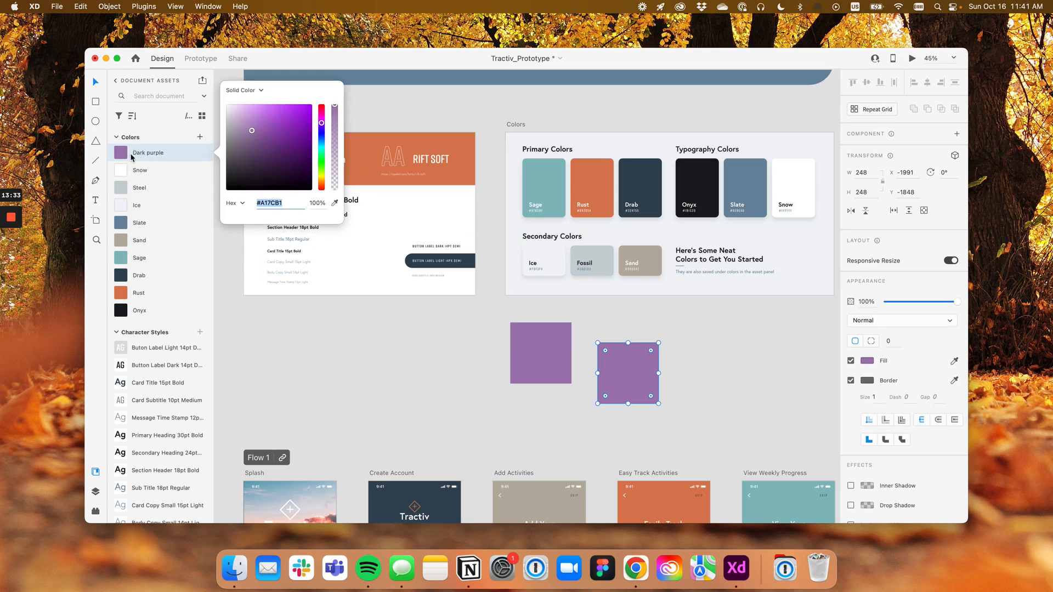
drag(252, 133, 252, 144)
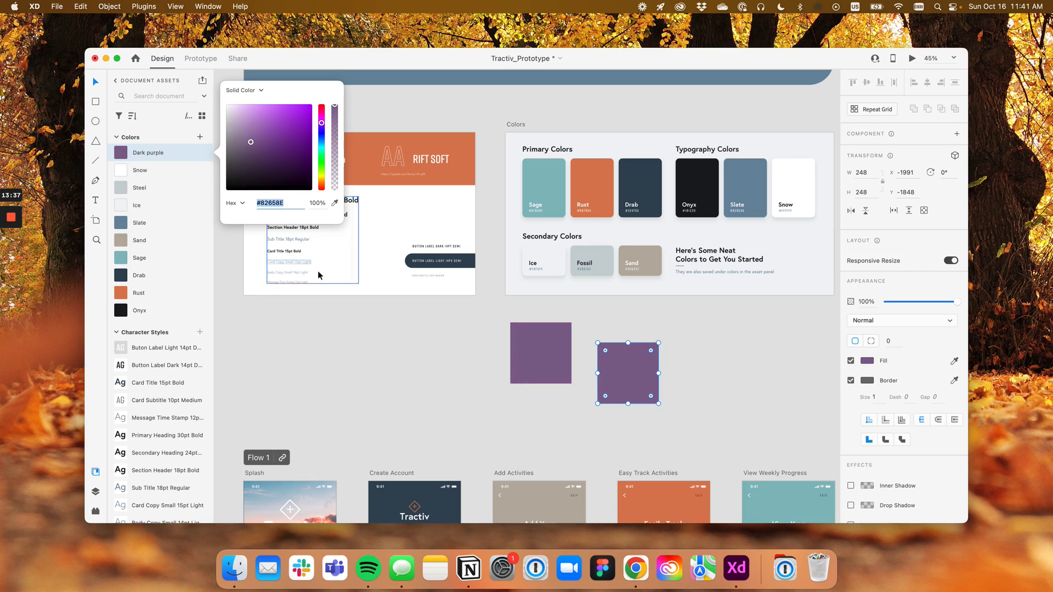
click(390, 330)
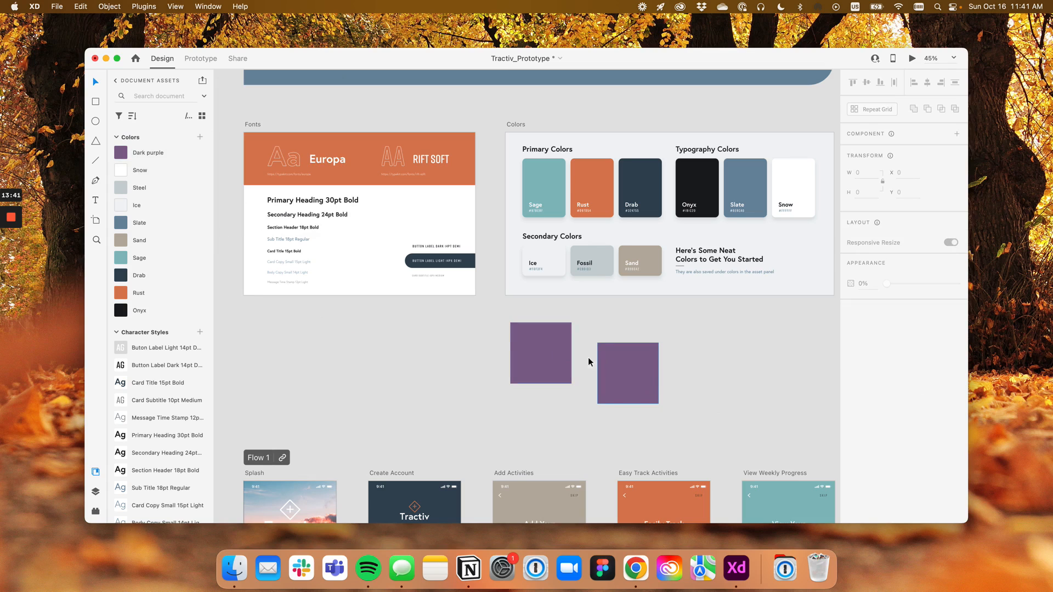
Delete both purple squares below the Colors artboard
drag(624, 358, 621, 353)
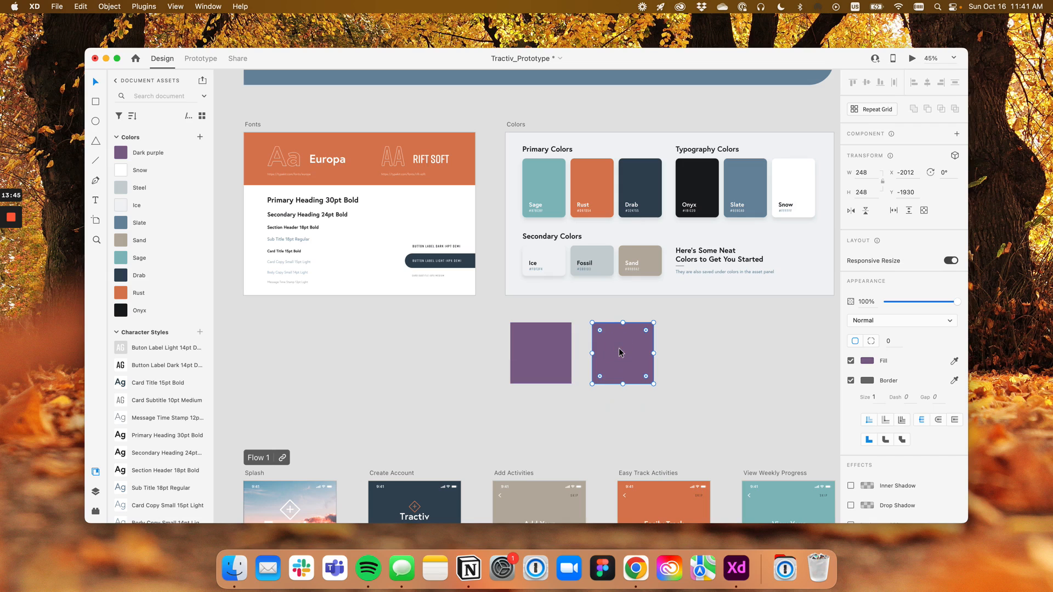
shift+click(565, 354)
key(Delete)
Create a text box about 690 wide below the Fonts artboard with the text "Hello"
drag(554, 355, 640, 379)
scroll(479, 285, up, 3)
drag(464, 252, 436, 267)
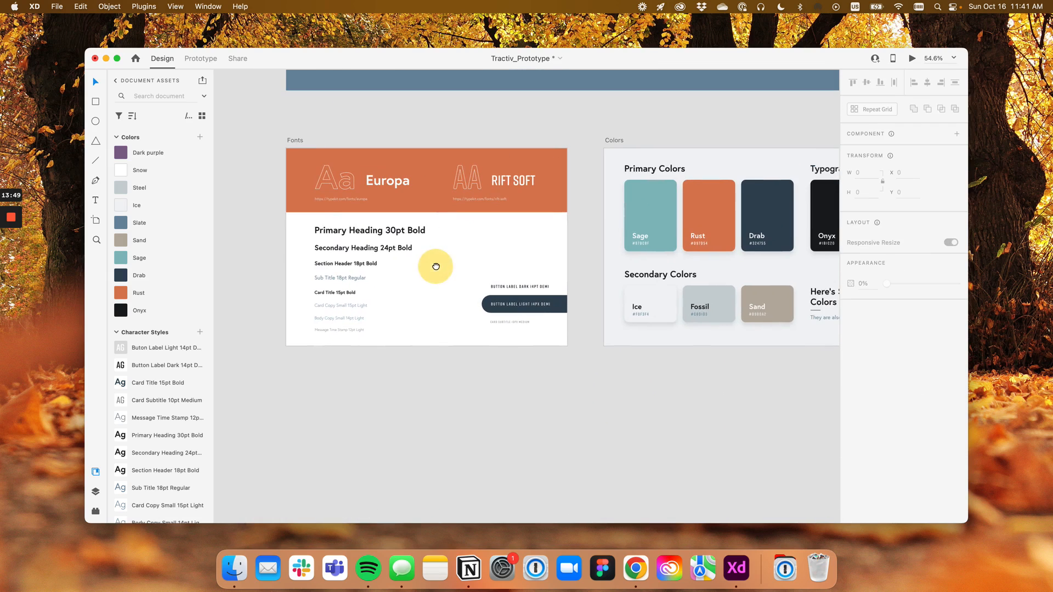
scroll(153, 318, down, 5)
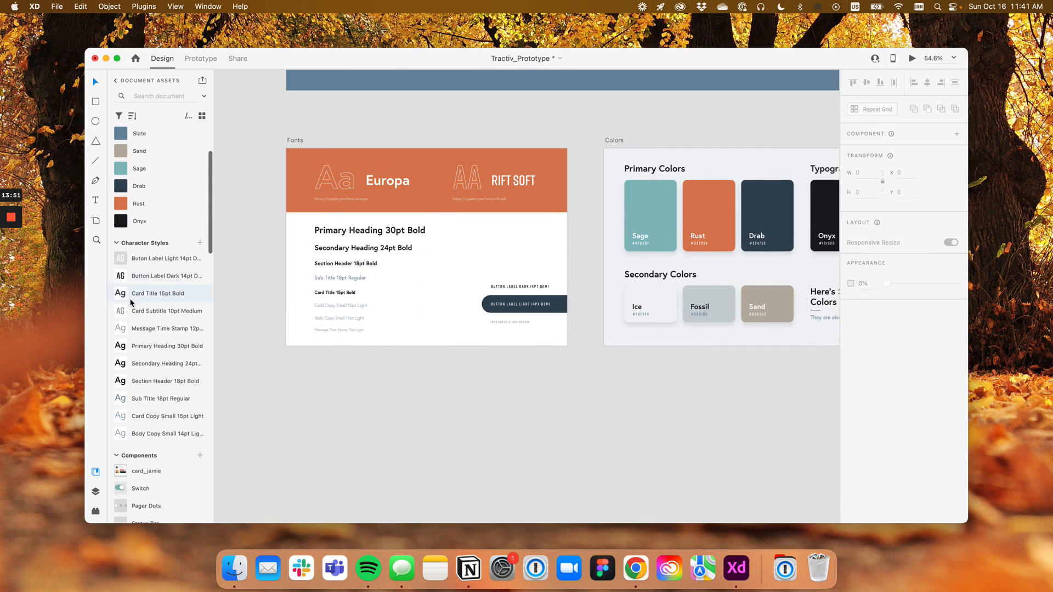
scroll(138, 310, up, 2)
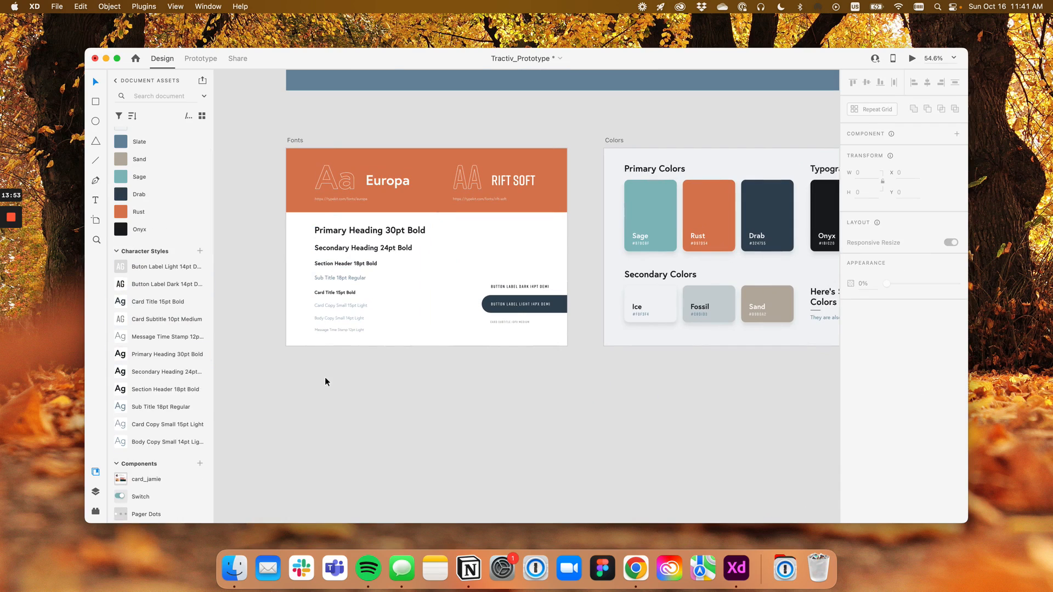
drag(370, 385, 522, 412)
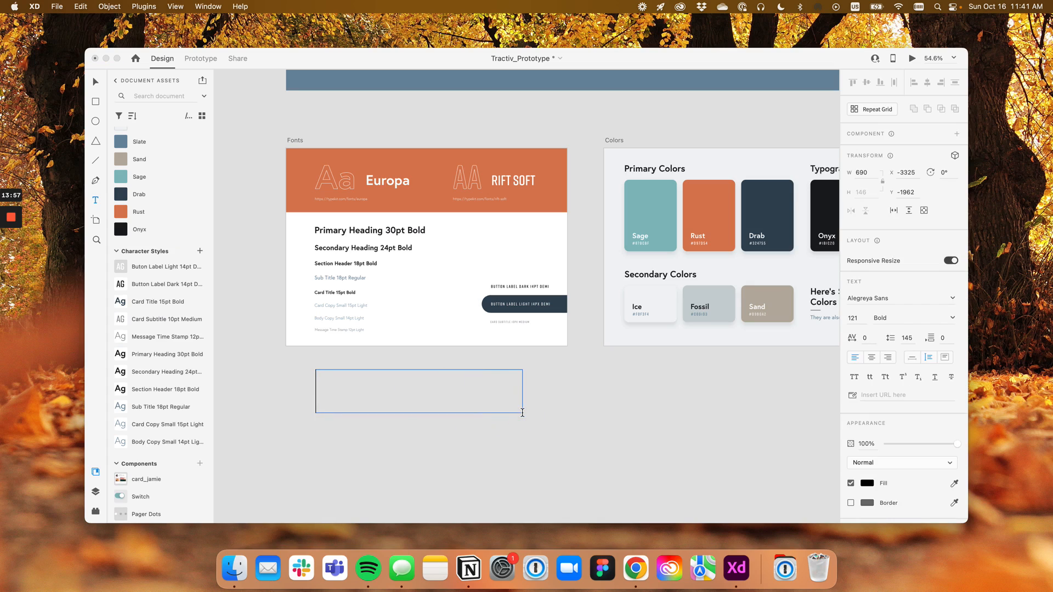
text(Hello)
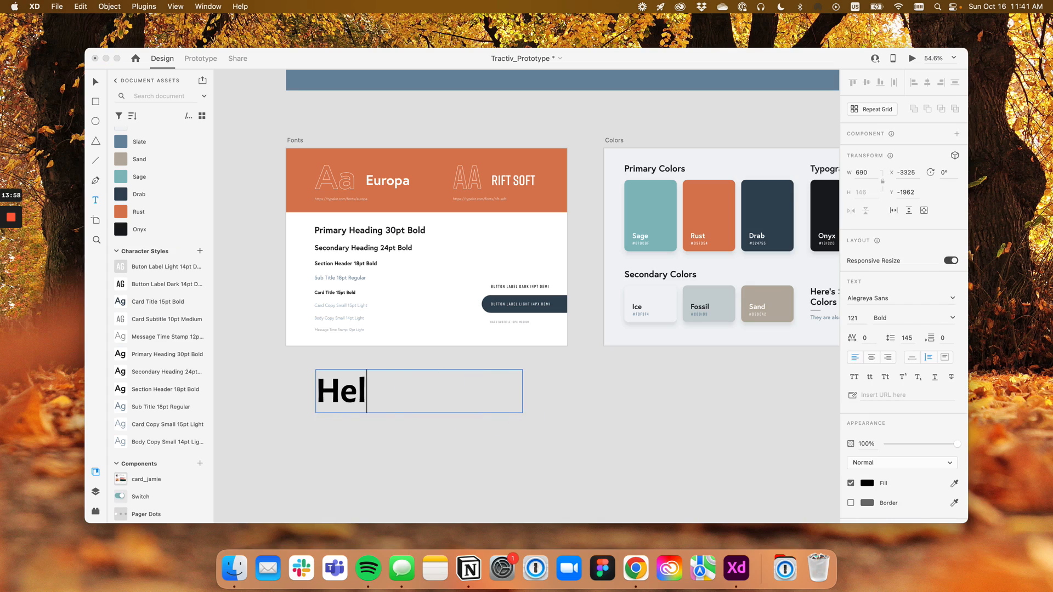
Try the Body Copy Small, Button Label Dark and Primary Heading 30pt Bold character styles on the Hello text, and delete the text
key(super+a)
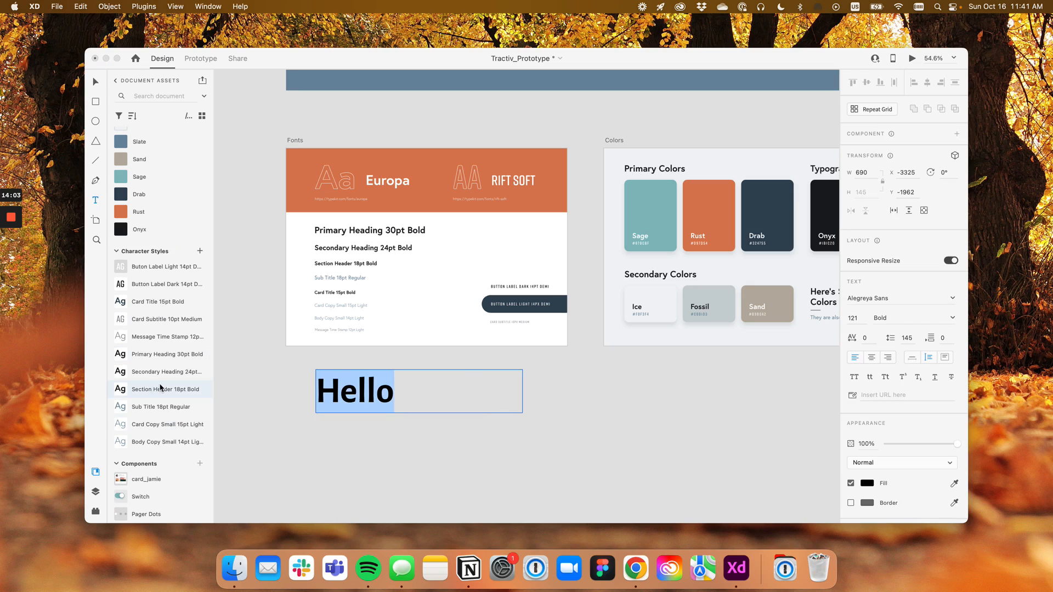
click(147, 443)
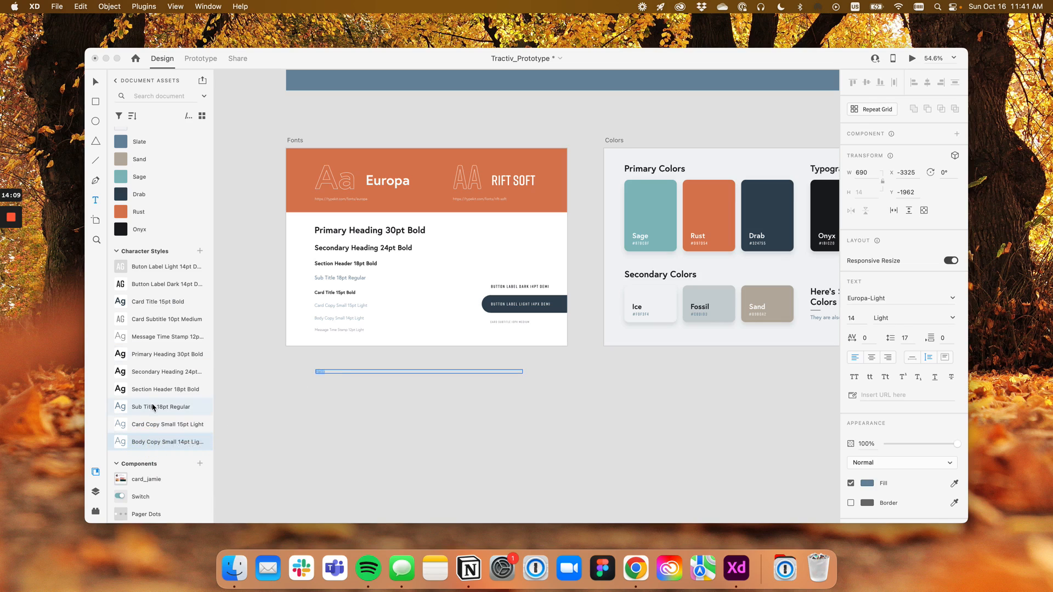
click(146, 286)
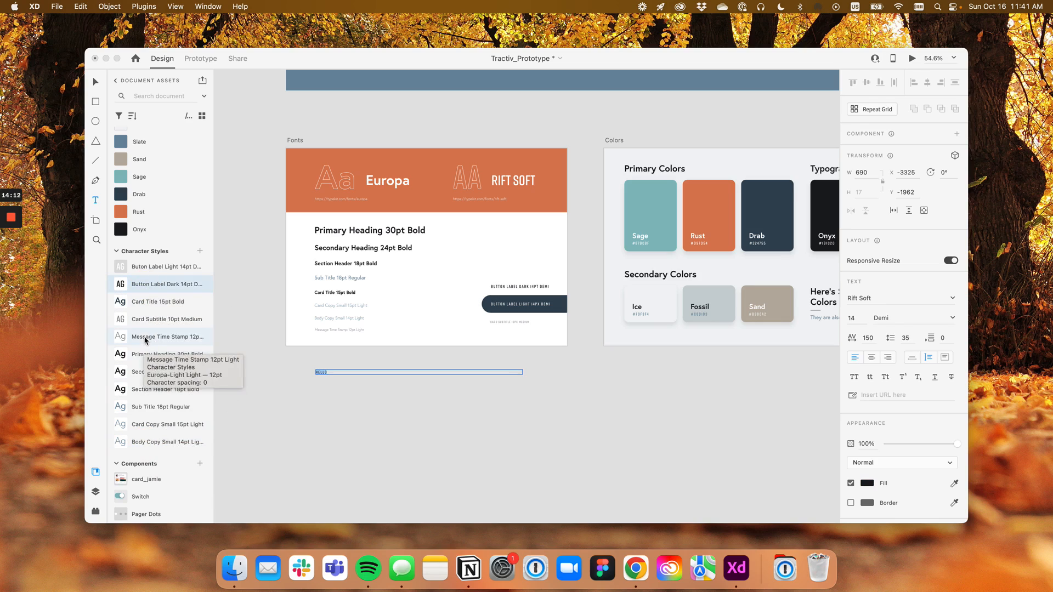
click(141, 359)
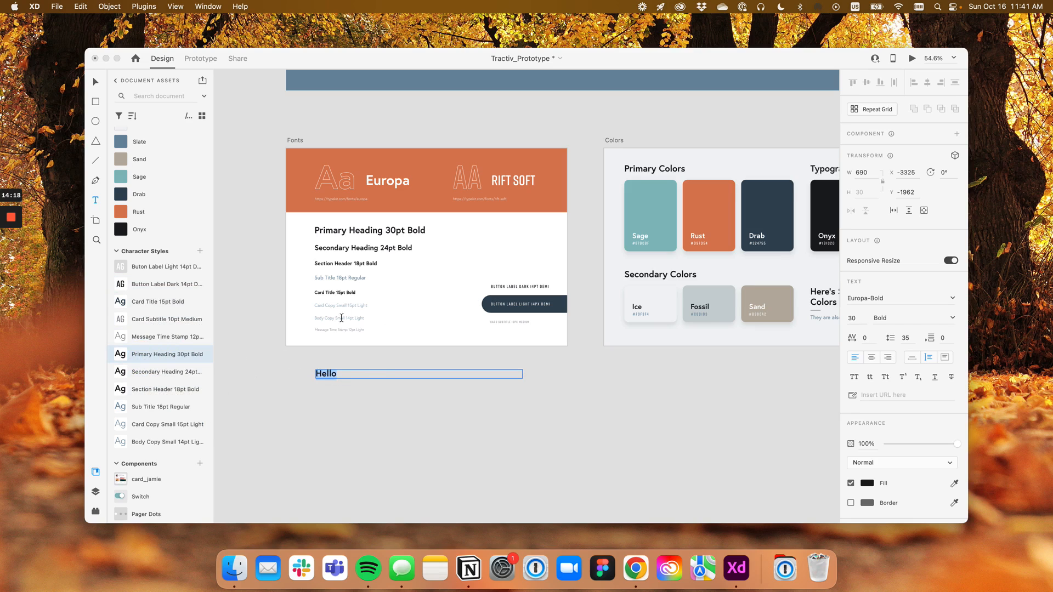
click(376, 380)
key(BackSpace)
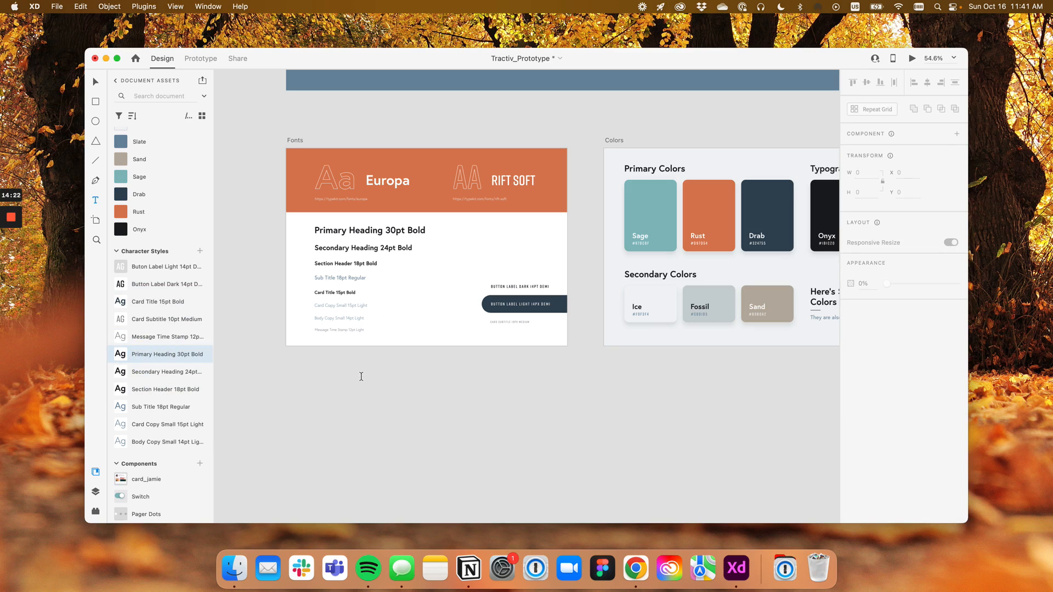
Place the Switch component from the document's components below the Fonts artboard, and delete that instance
scroll(170, 384, down, 10)
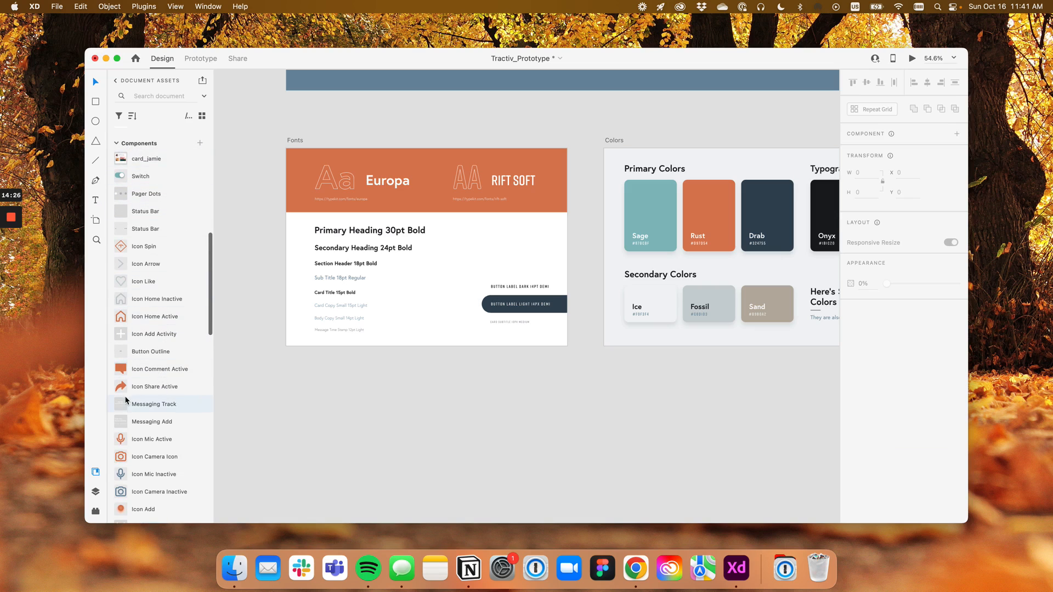
scroll(153, 228, down, 2)
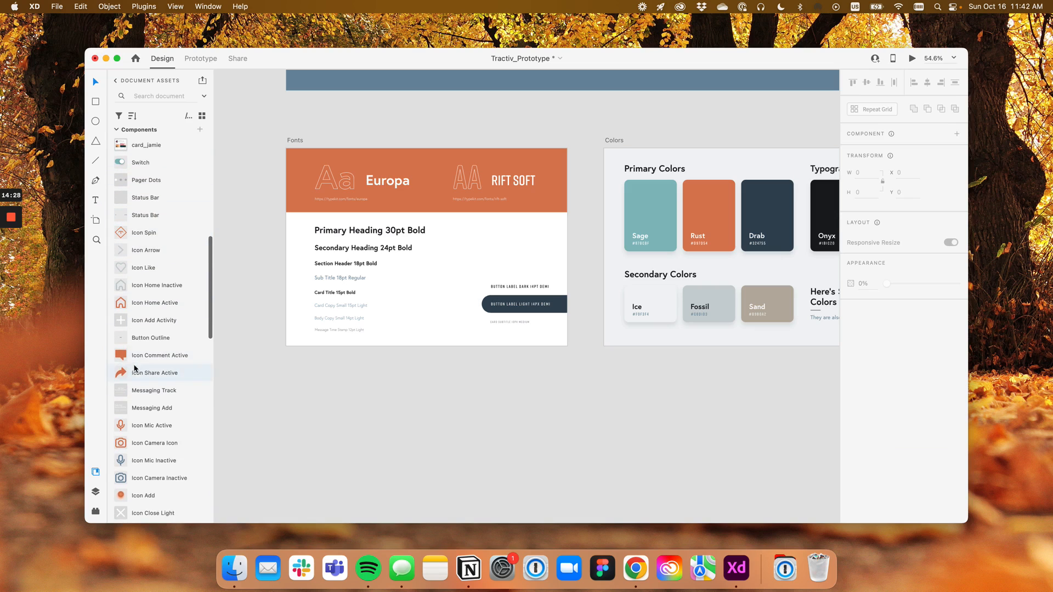
scroll(155, 236, up, 1)
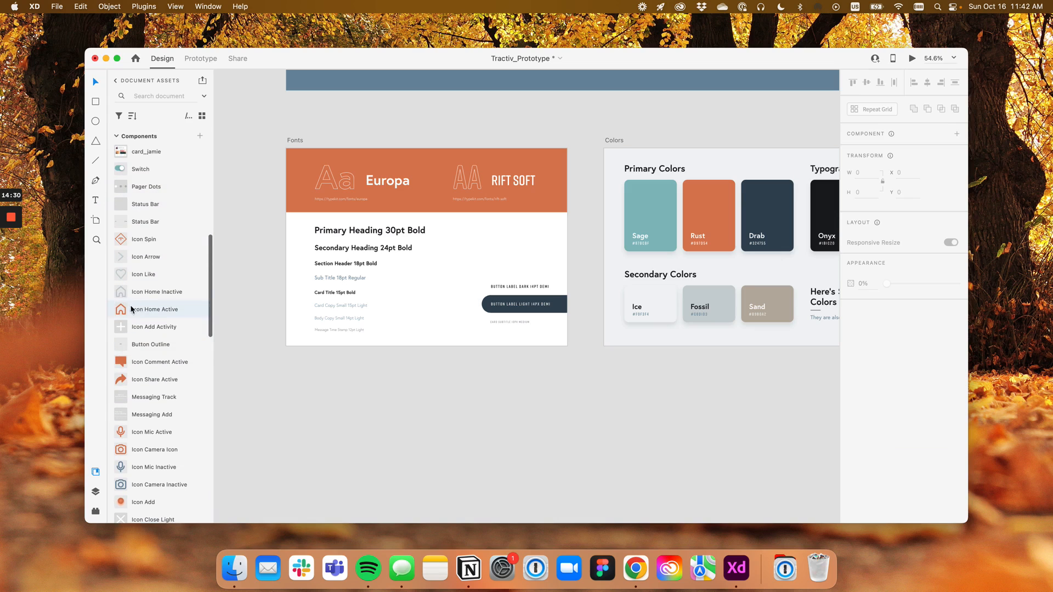
drag(141, 168, 407, 353)
scroll(493, 412, up, 3)
click(522, 413)
scroll(494, 403, up, 3)
key(Delete)
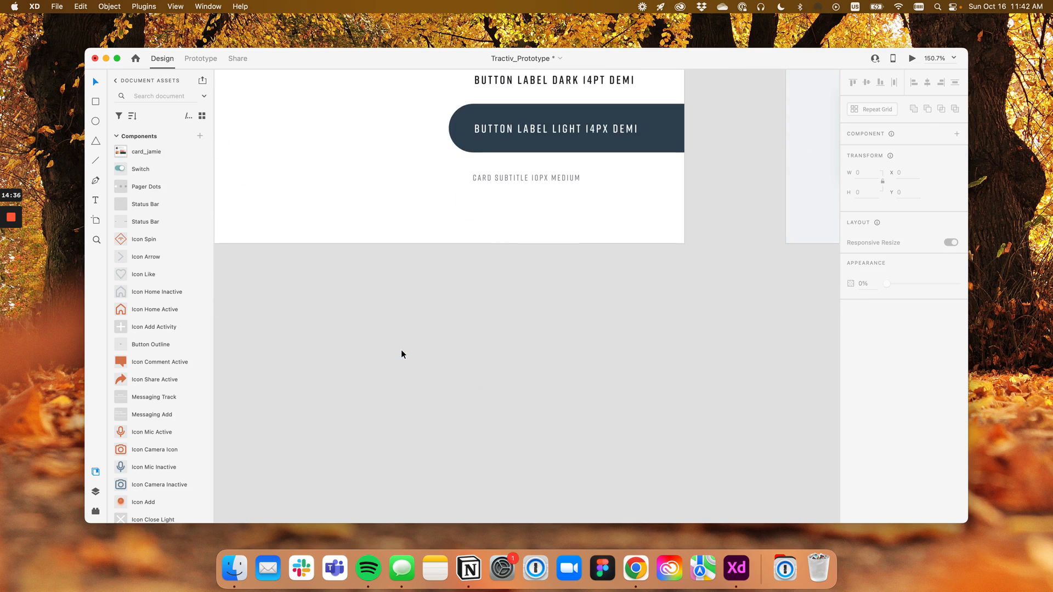
Show the document's layers in place of its assets and view the Flow 1 artboards
scroll(377, 352, down, 2)
scroll(144, 299, up, 10)
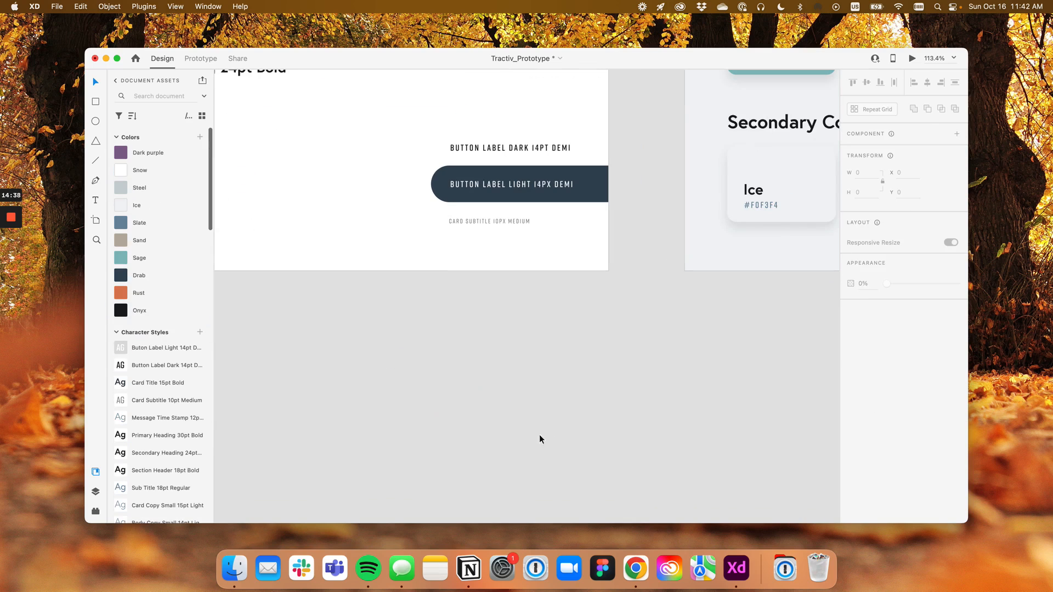
scroll(544, 357, down, 5)
drag(546, 357, 468, 364)
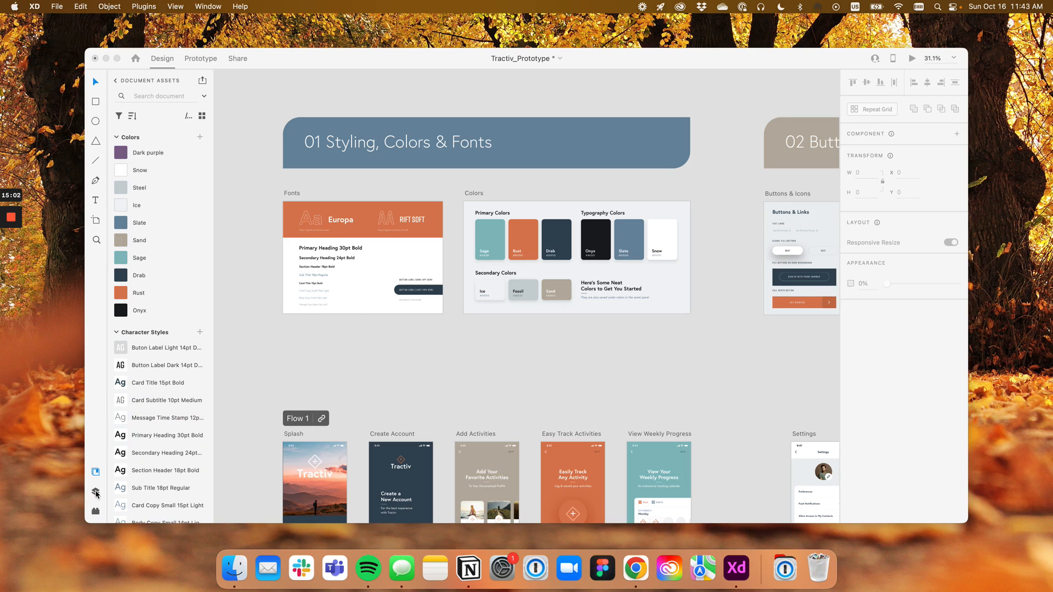
click(95, 492)
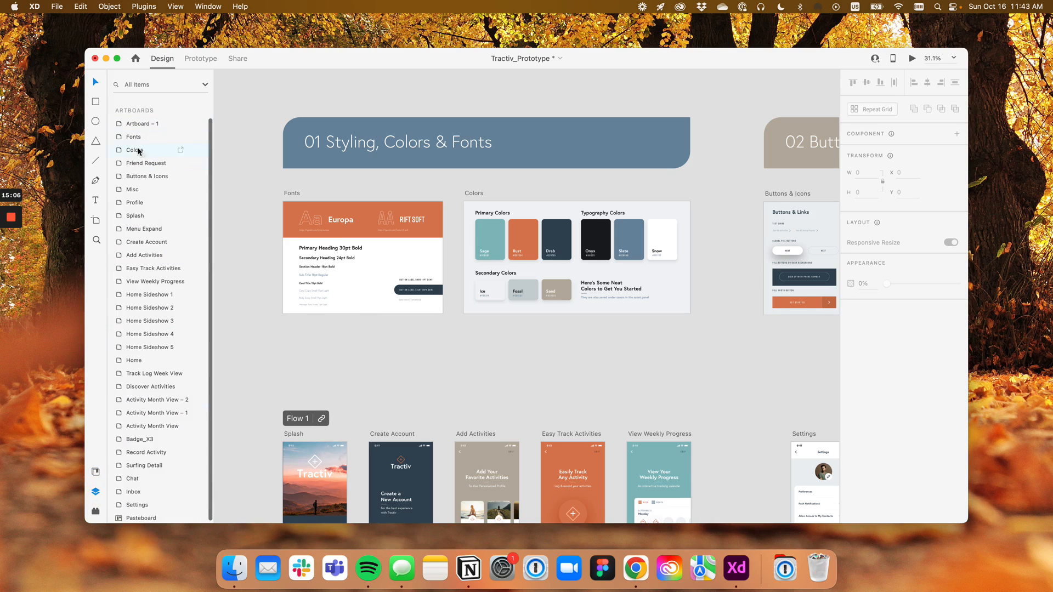
drag(397, 380, 387, 133)
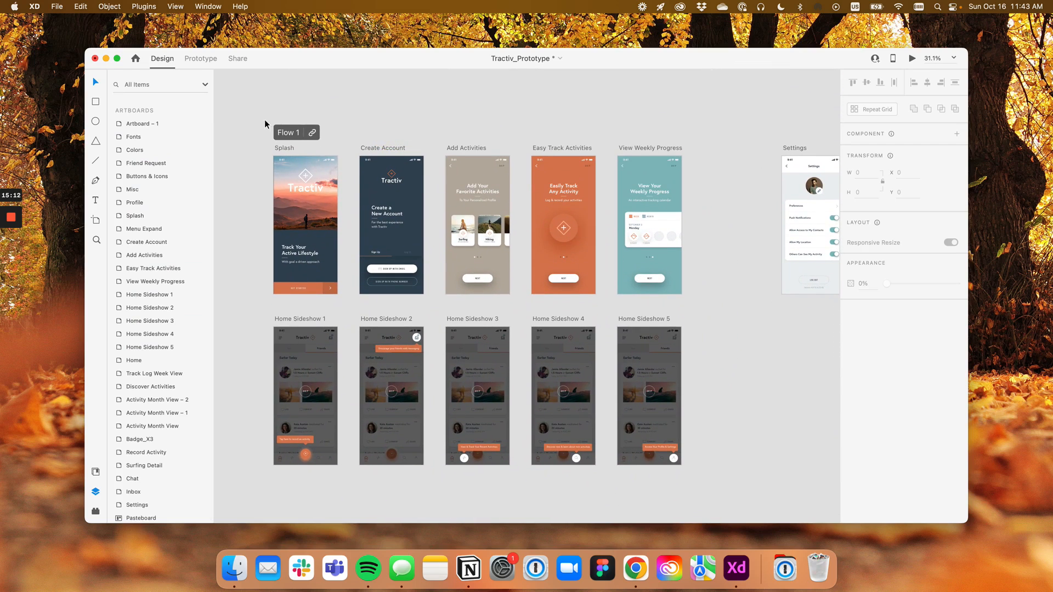
Select the Create Account artboard and its messaging_left, Status Bar and btn_sign_up_email layers in turn to inspect its contents
click(390, 147)
scroll(372, 149, up, 3)
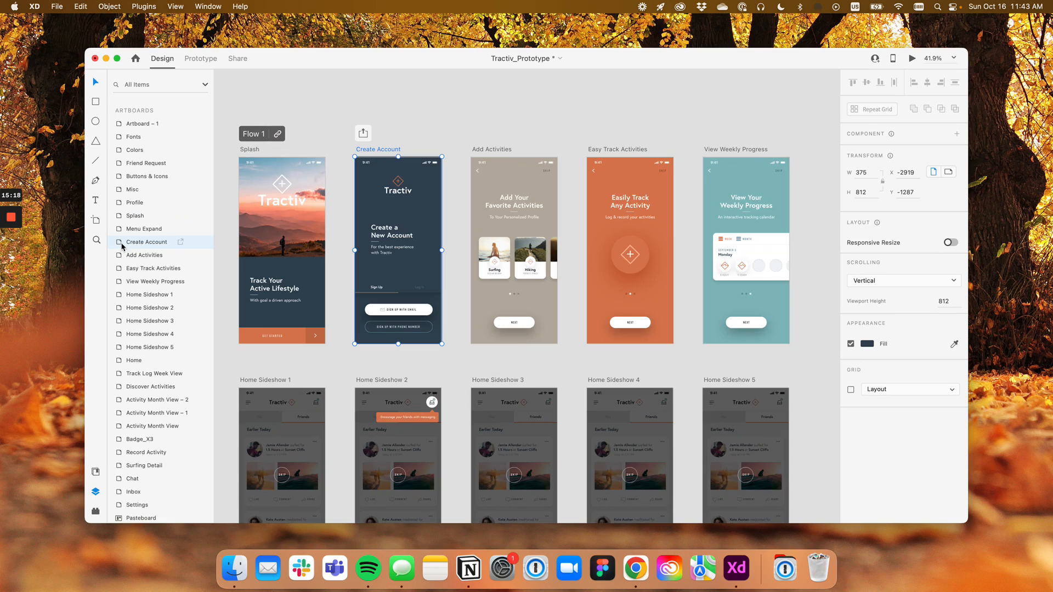
click(378, 231)
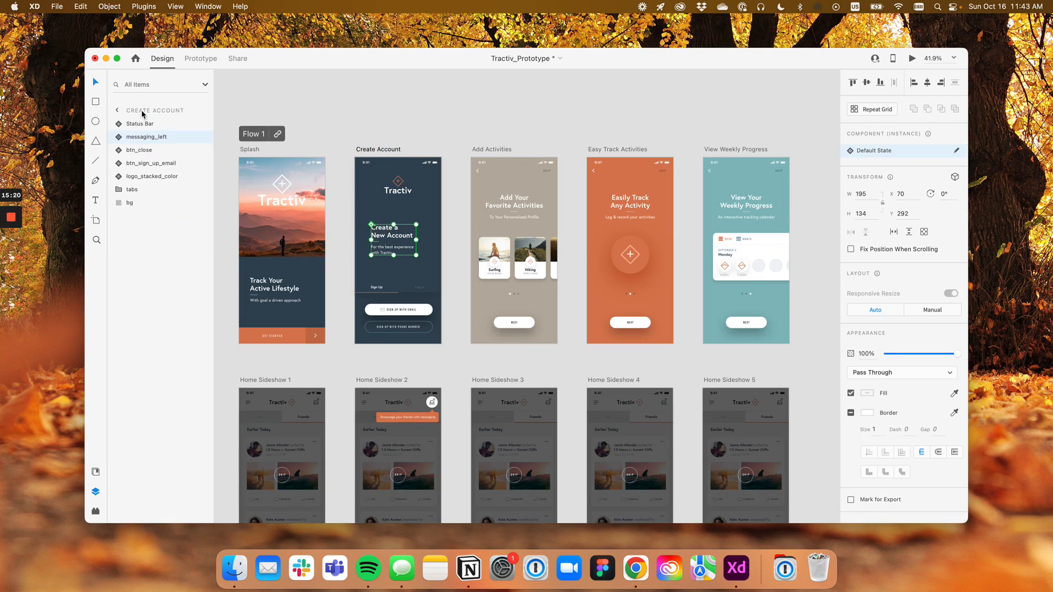
click(140, 125)
click(142, 137)
click(143, 163)
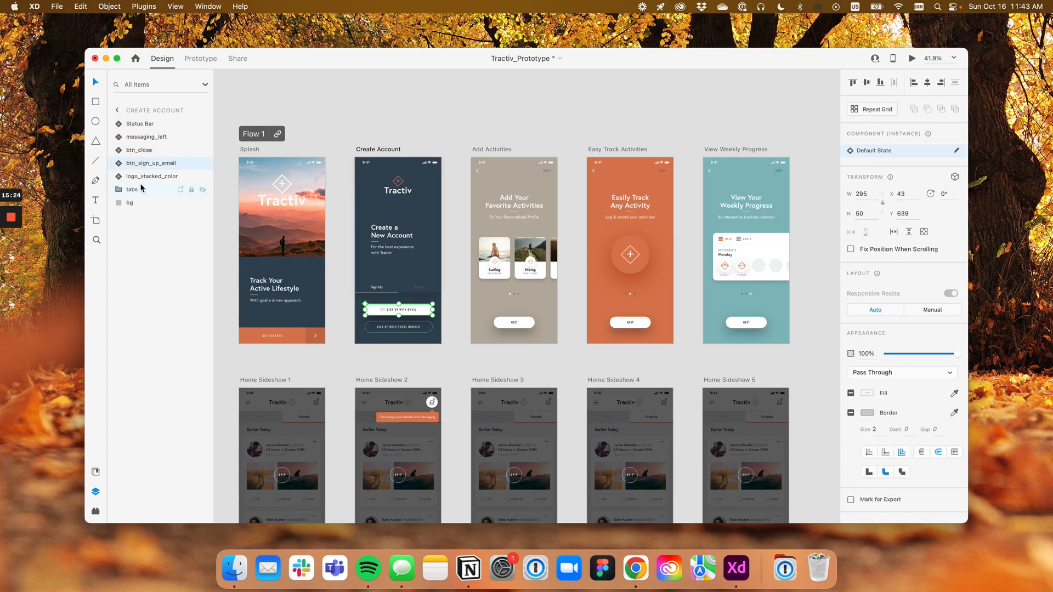
Open the Easy Track Activities artboard from the artboard list and go through its Status Bar, Pager Dots, icn_back and icn_add layers
click(525, 133)
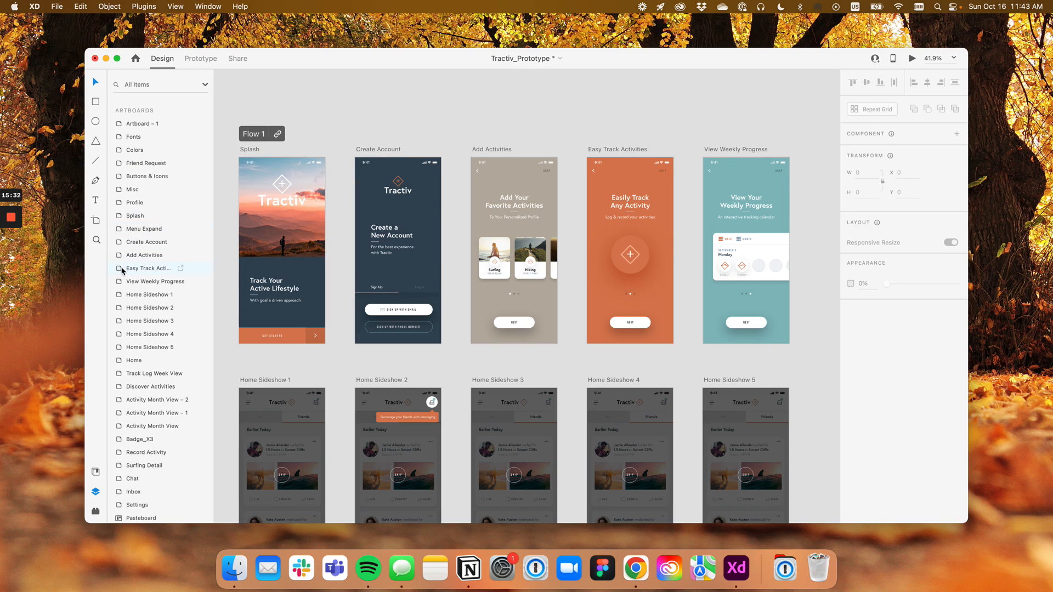
double_click(122, 270)
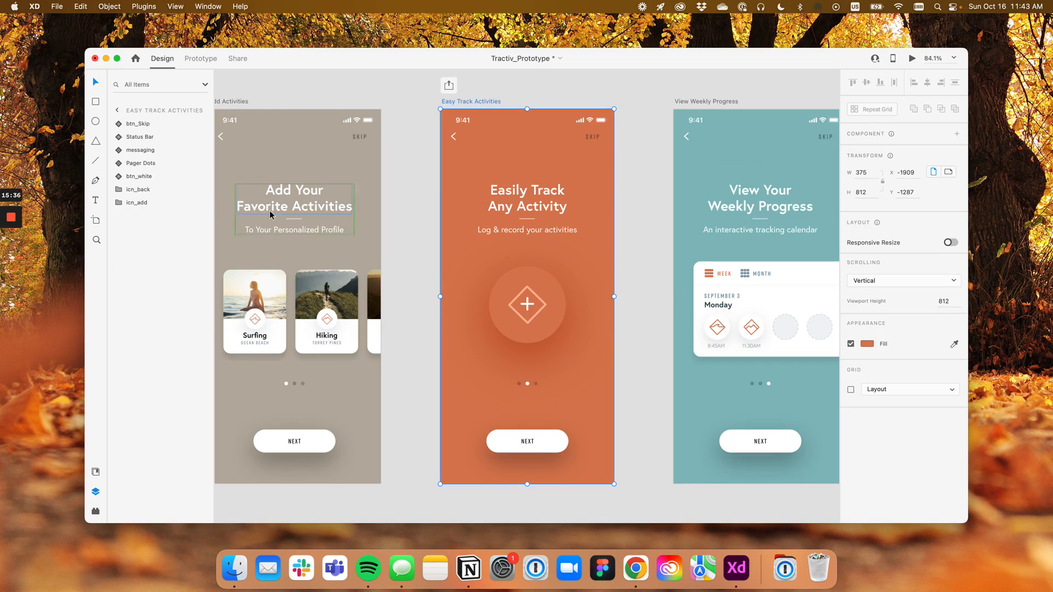
click(115, 137)
click(117, 137)
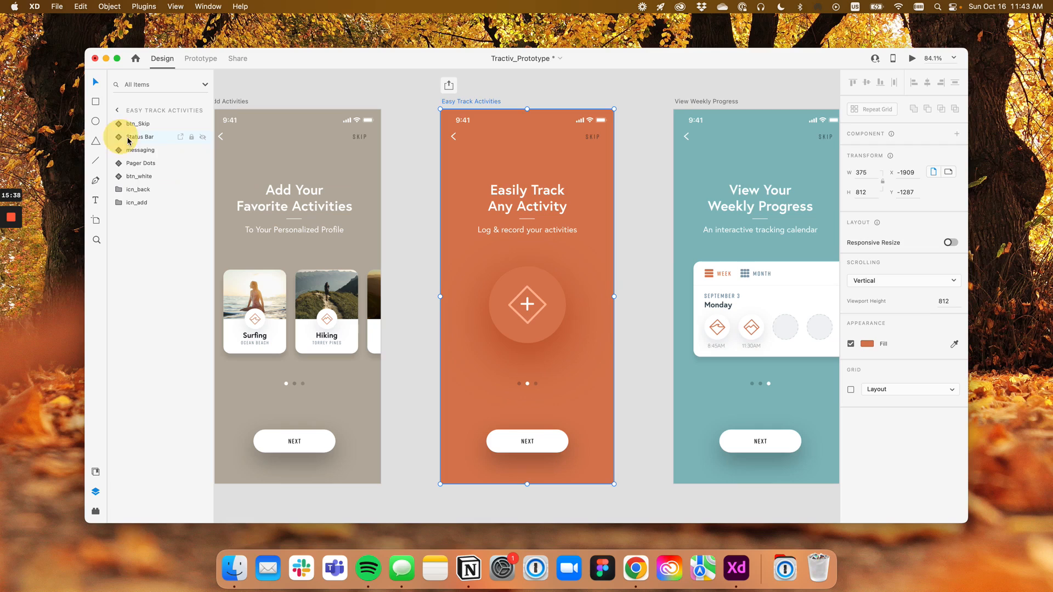
click(131, 163)
click(138, 189)
click(137, 203)
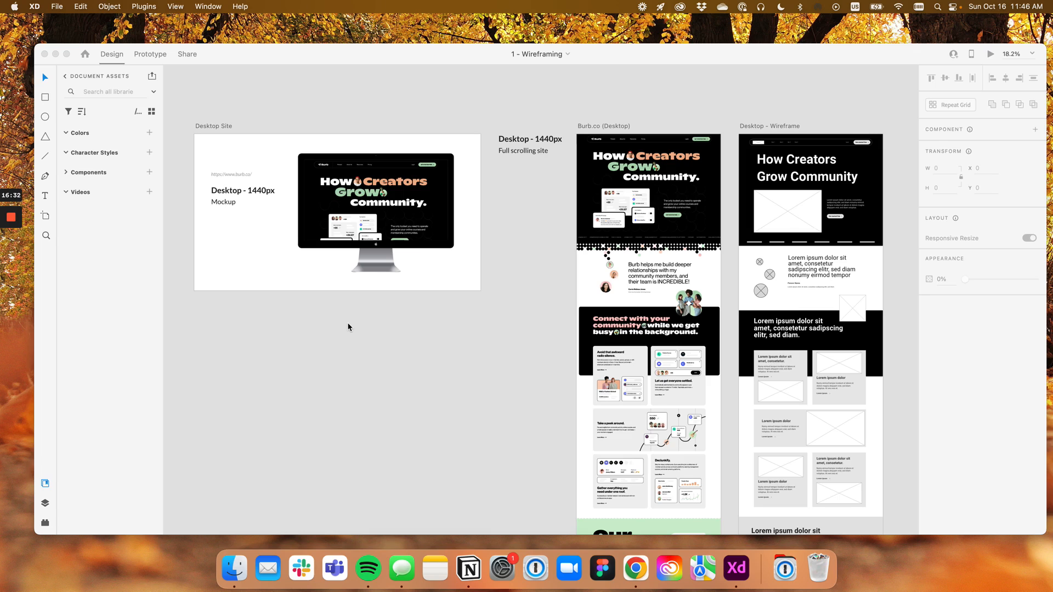
Add an iPhone 13, 12 Pro Max artboard and move it to the empty canvas left of the Desktop Site artboard
click(434, 337)
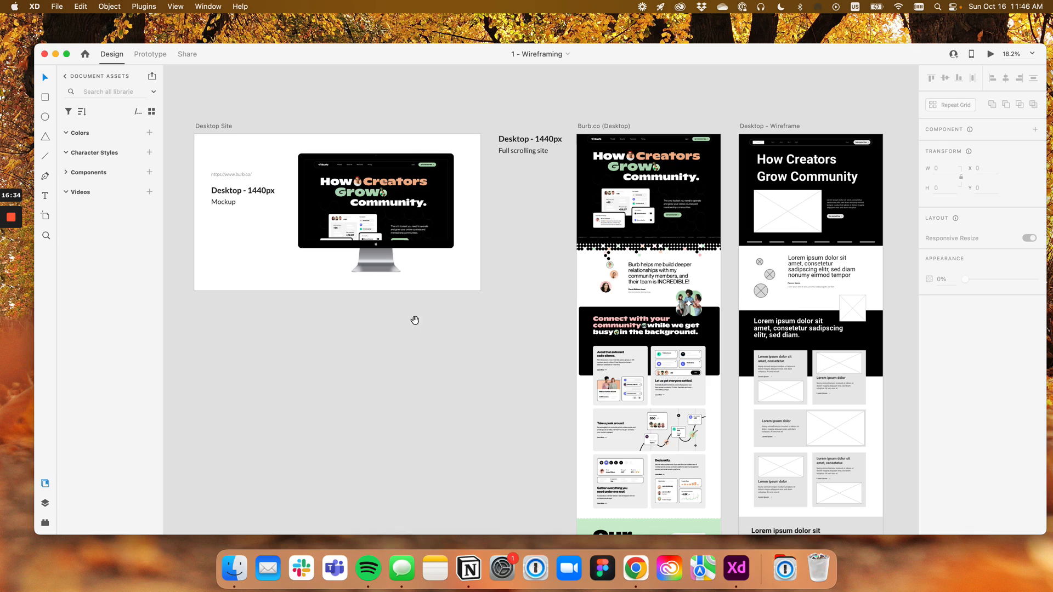
scroll(431, 335, up, 3)
scroll(438, 333, up, 3)
drag(443, 332, 407, 334)
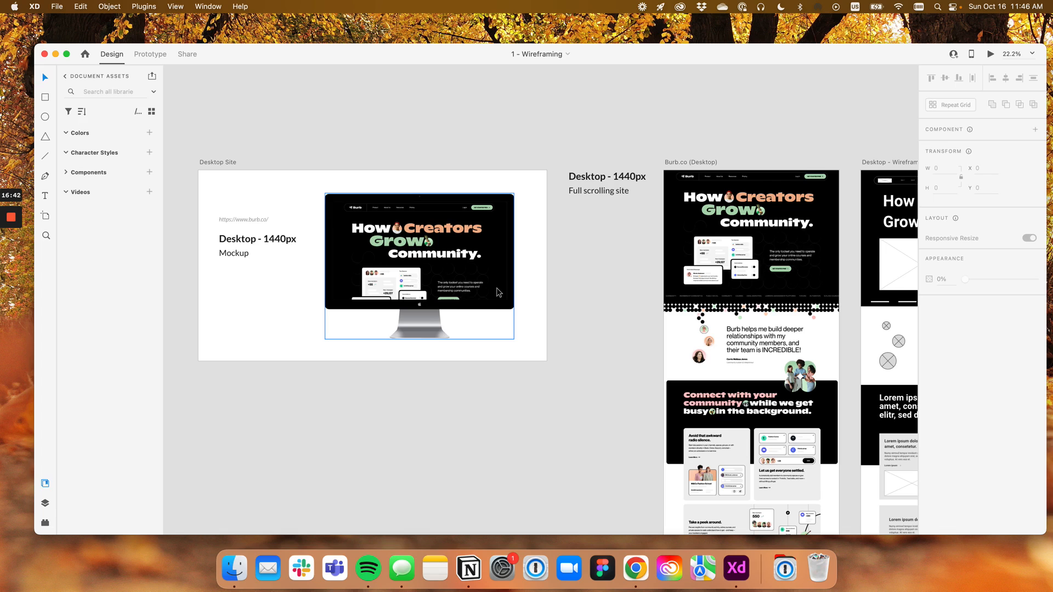
scroll(505, 263, left, 5)
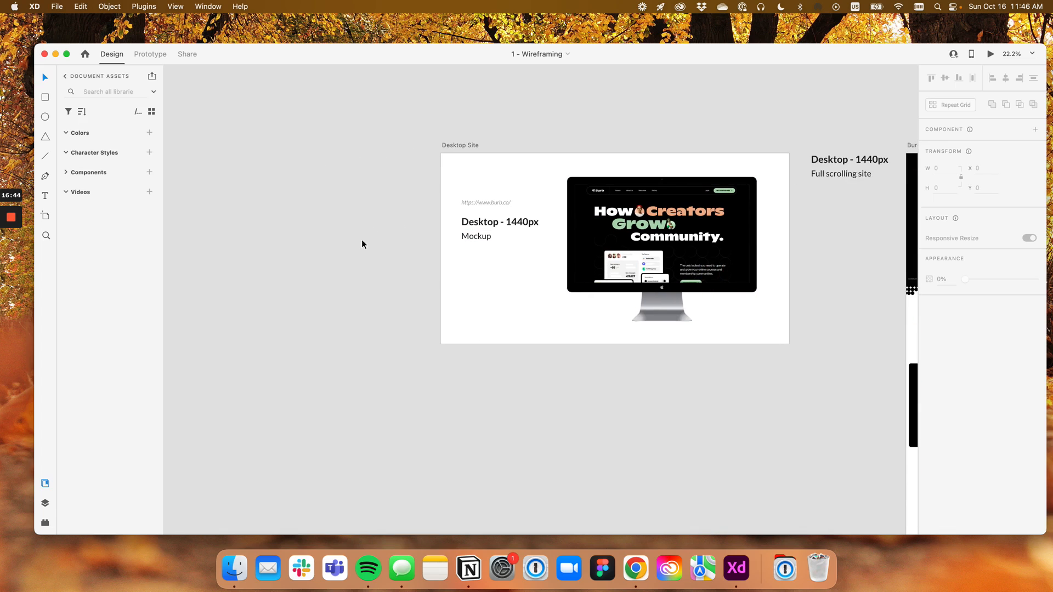
key(a)
click(967, 90)
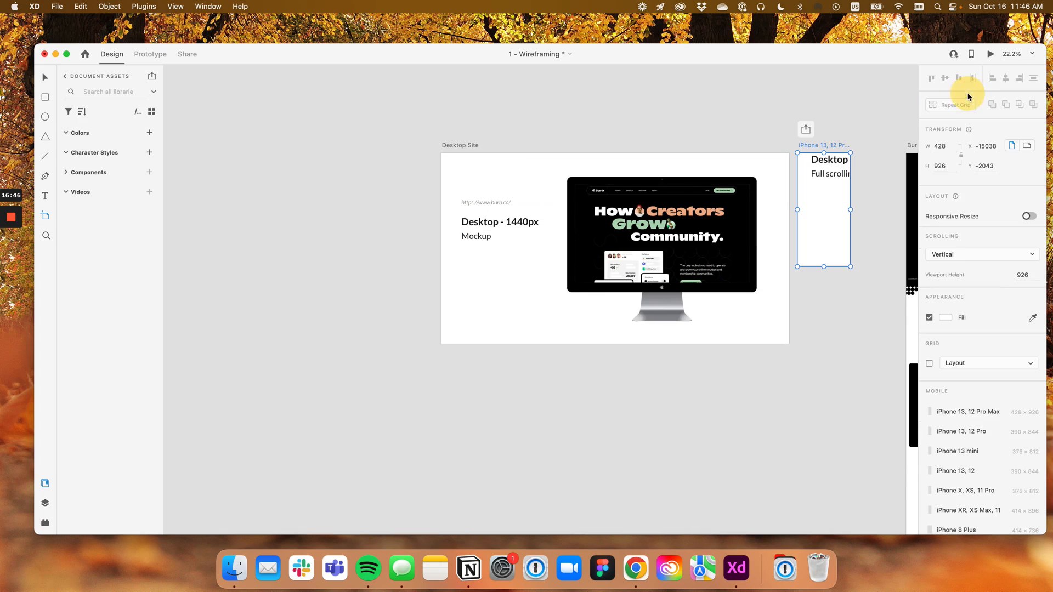
drag(811, 145, 344, 156)
key(v)
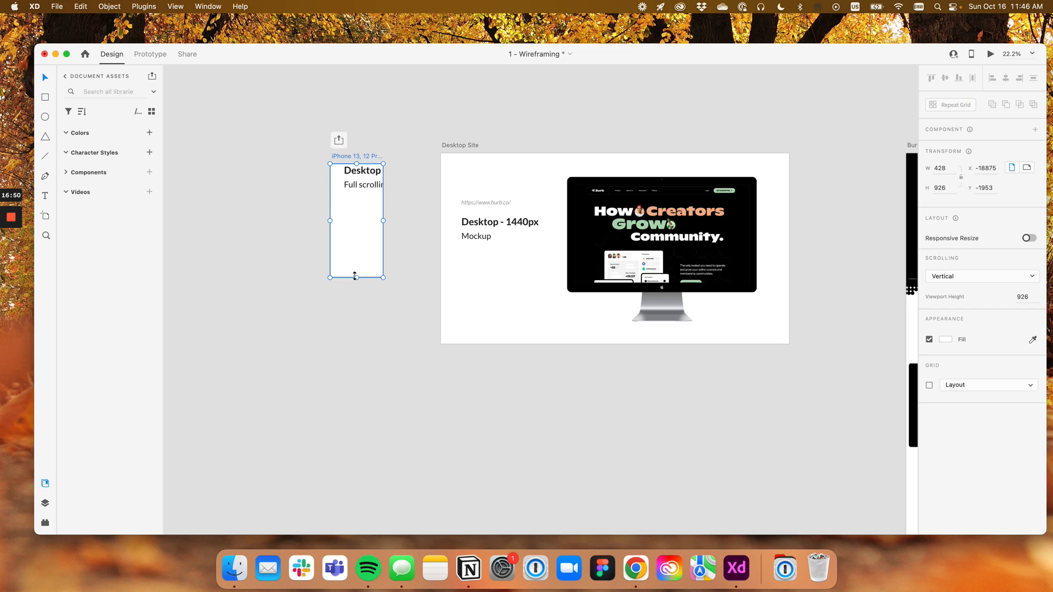
Try lengthening the phone artboard to a height of 1338, and undo its resizing, move and creation
mouse_move(349, 318)
mouse_down()
mouse_move(336, 357)
mouse_move(362, 339)
mouse_move(356, 327)
mouse_up()
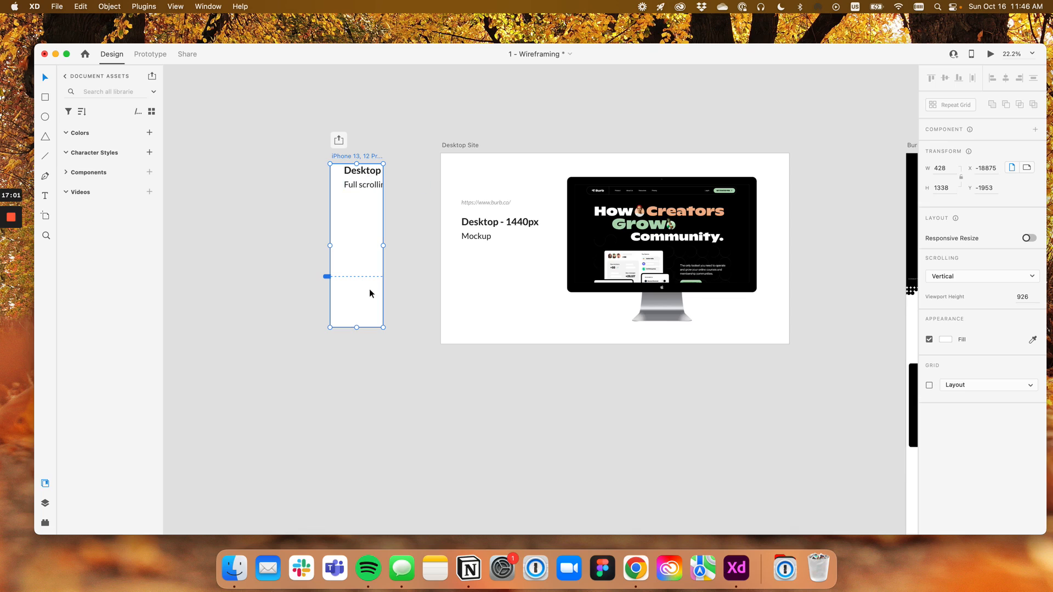
key(super+z)
key(super+z)
key(super+z)
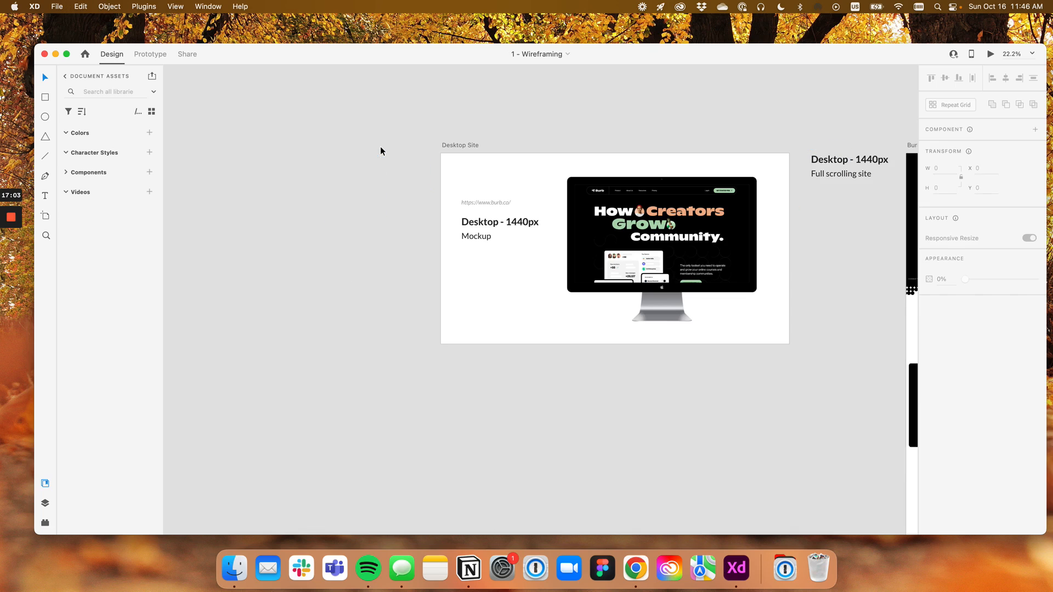
Compare the Burb.co (Desktop) artboard with the neighbouring Desktop - Wireframe artboard
drag(666, 123, 560, 135)
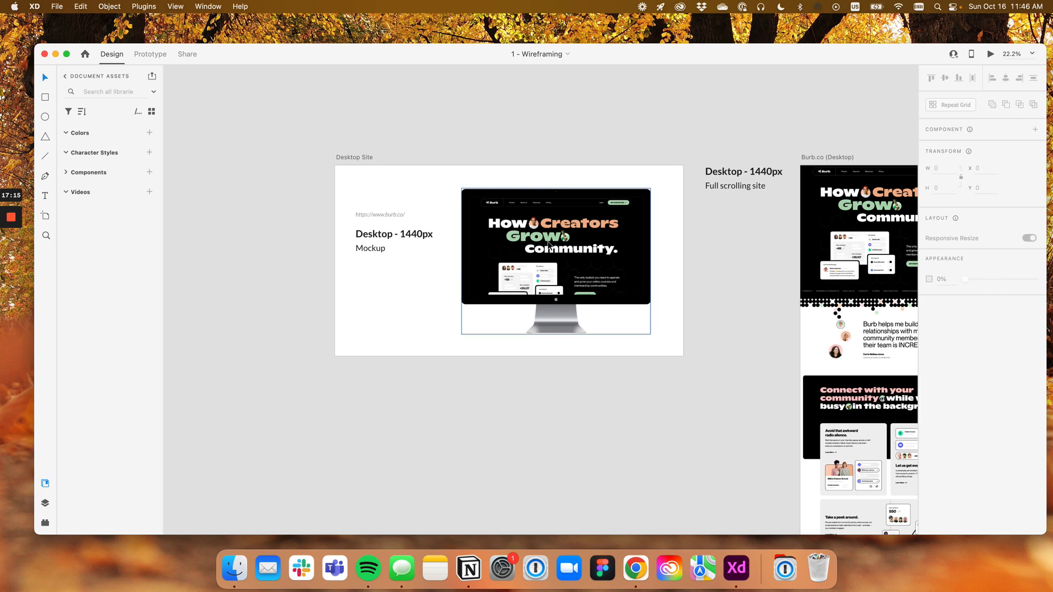
drag(686, 230, 407, 233)
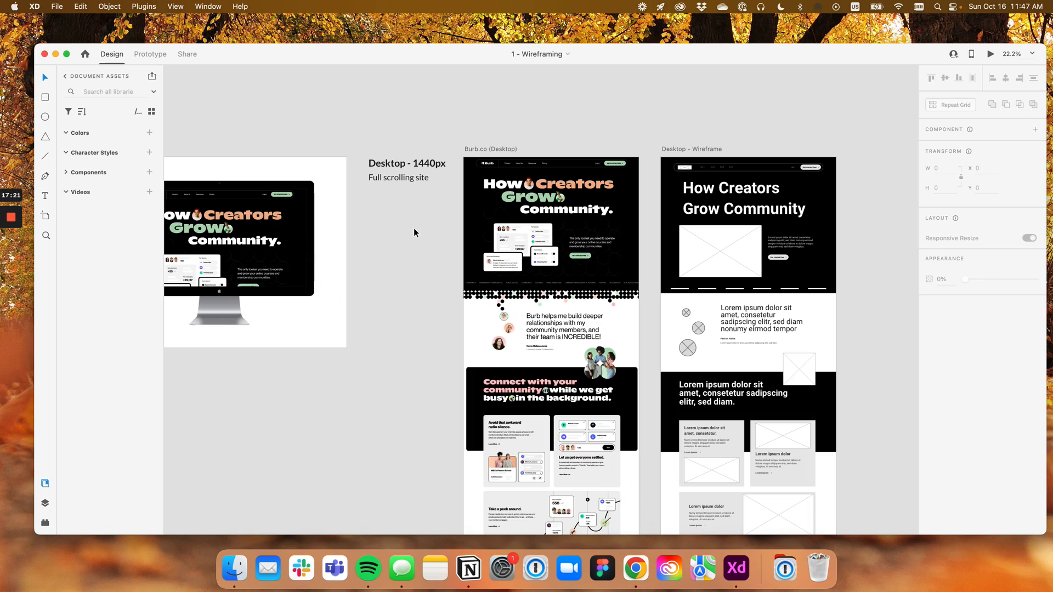
scroll(413, 228, right, 5)
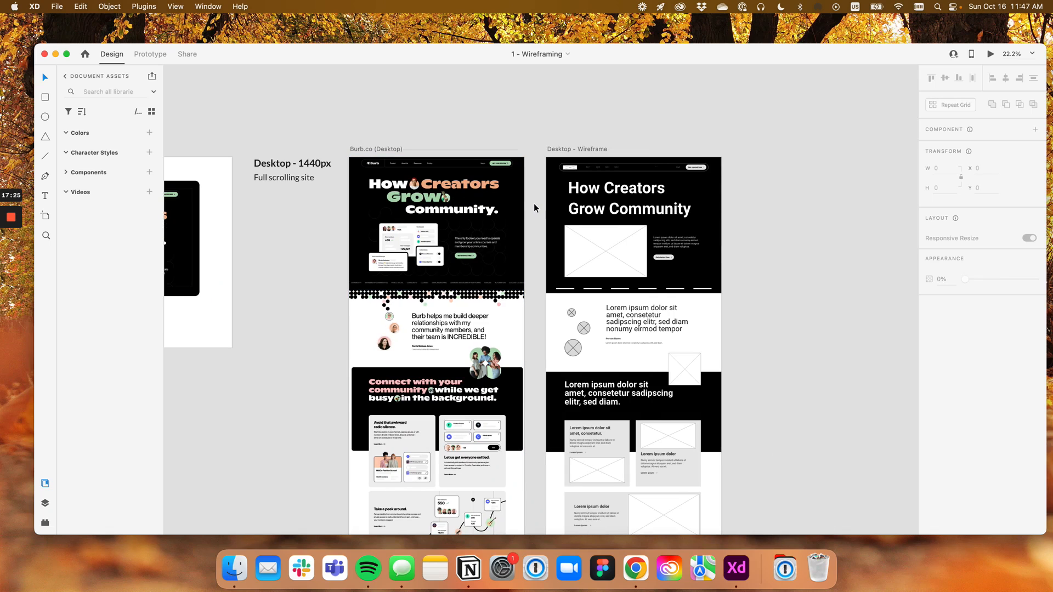
scroll(534, 203, up, 2)
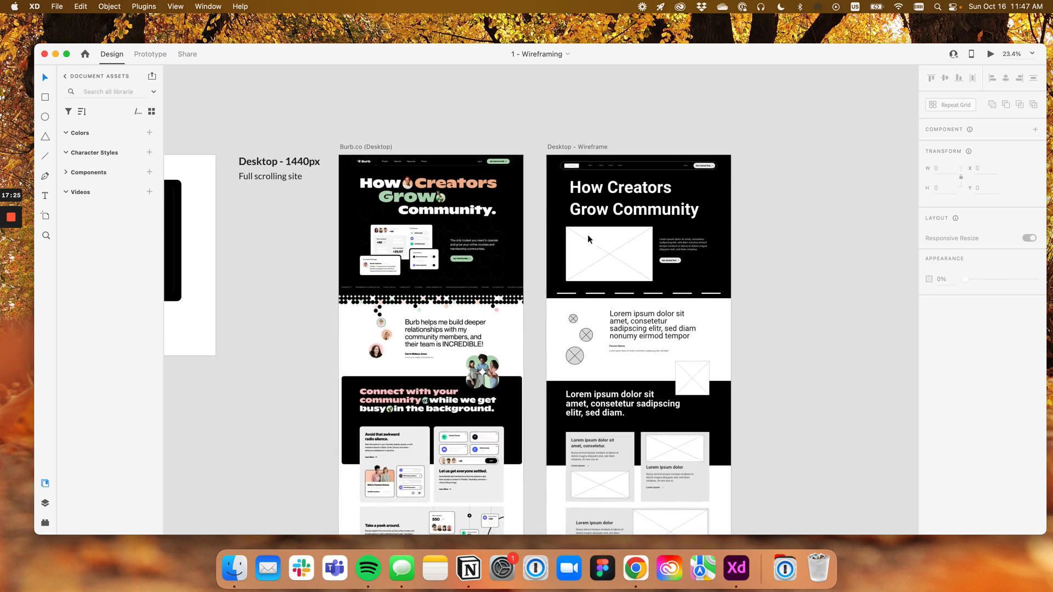
Switch to Chrome, bring up the burb.co page and examine its navigation header and hero headline
click(638, 573)
click(133, 28)
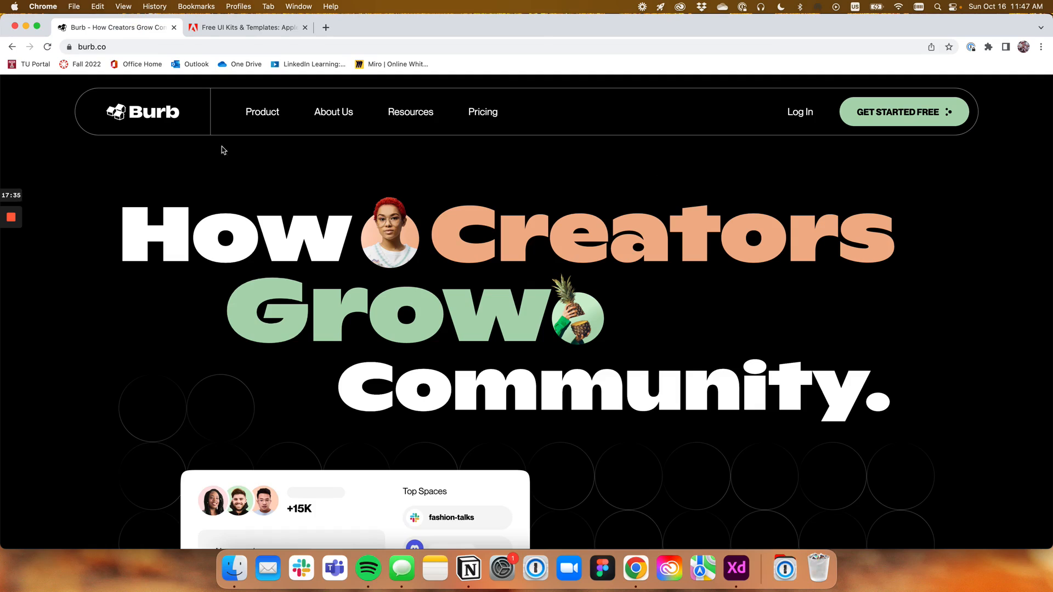
scroll(596, 195, down, 2)
scroll(595, 195, up, 2)
scroll(599, 294, down, 3)
scroll(738, 257, down, 5)
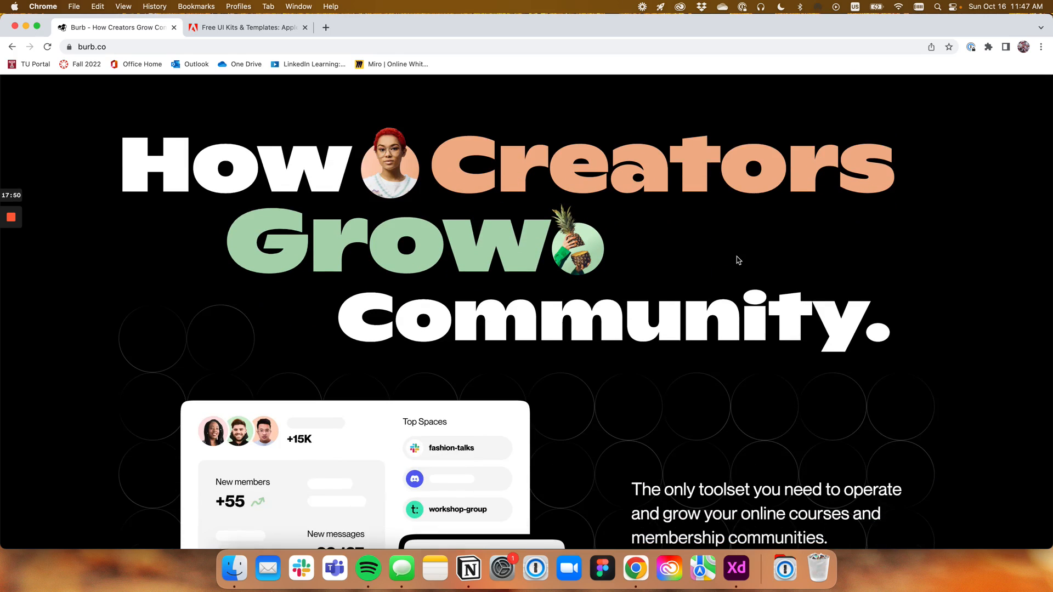
scroll(738, 258, up, 4)
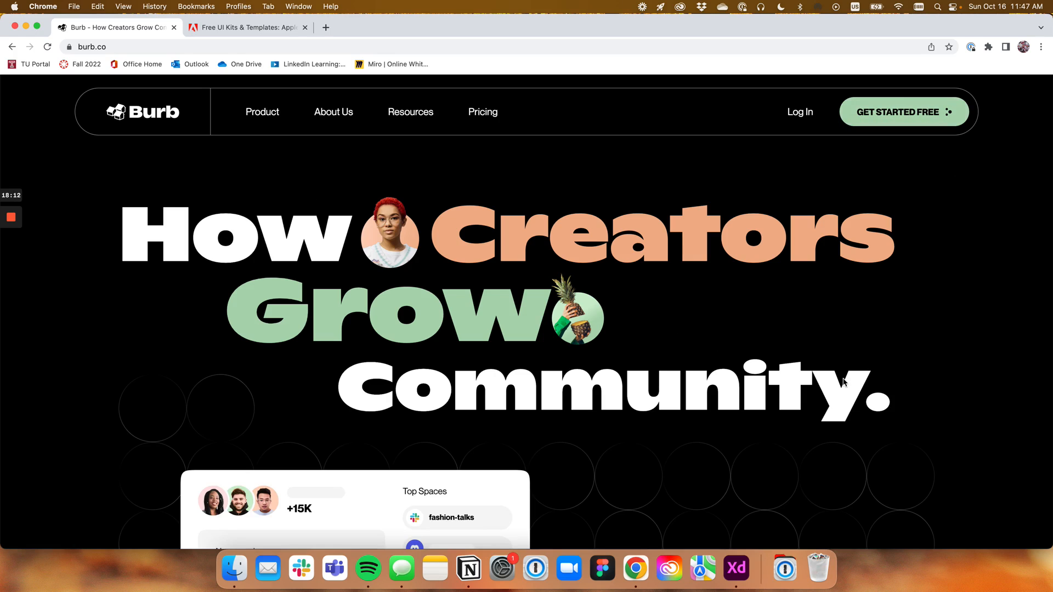
Examine the burb.co hero section's sticky navigation, product graphic, Get Started Free button and moving category strip
scroll(531, 266, down, 5)
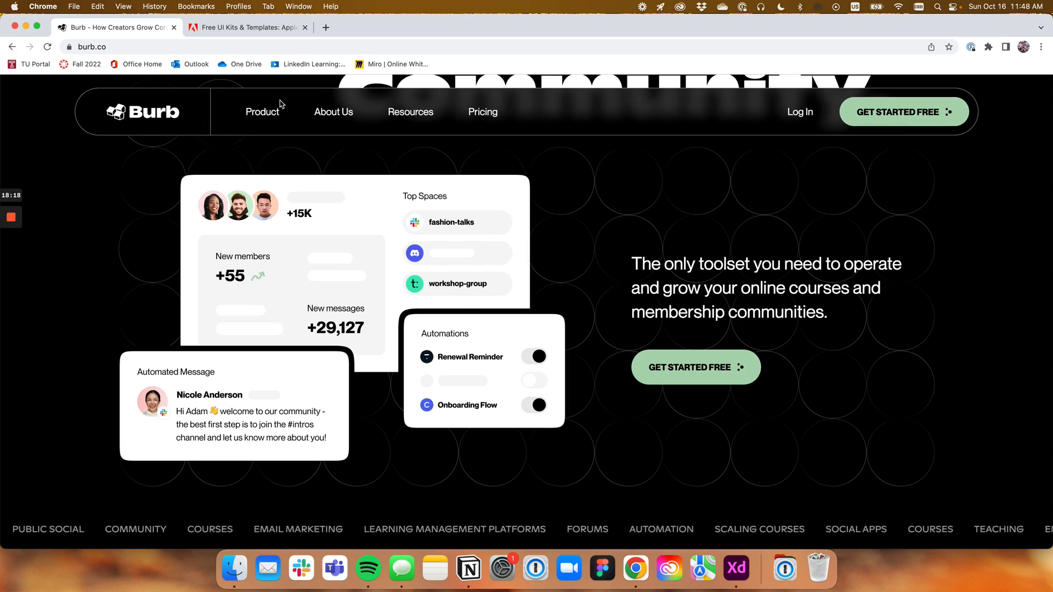
scroll(980, 358, up, 5)
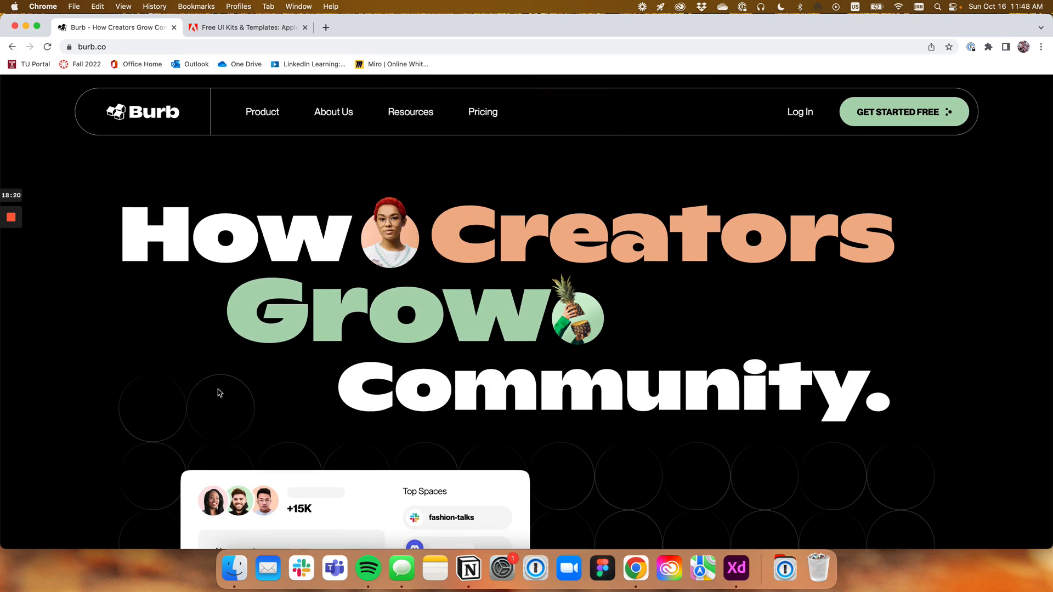
scroll(576, 392, down, 5)
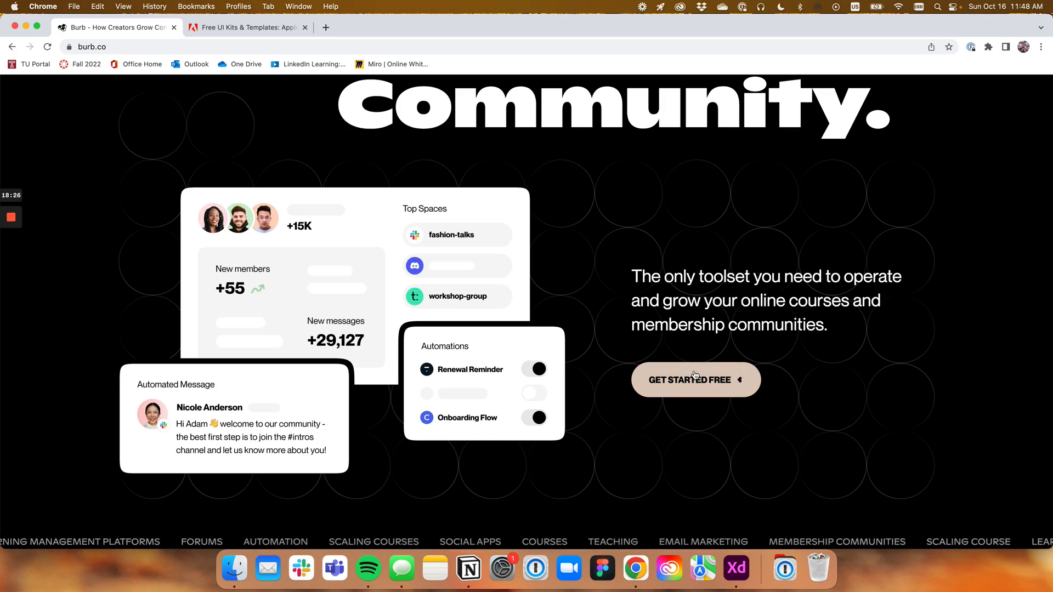
scroll(689, 383, down, 1)
scroll(689, 382, down, 3)
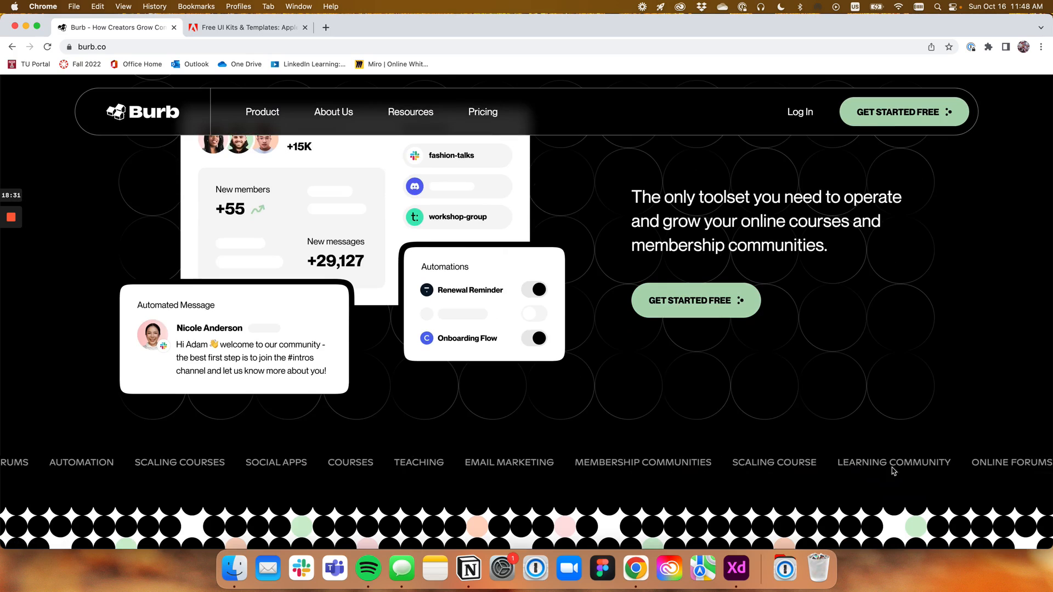
scroll(624, 461, up, 6)
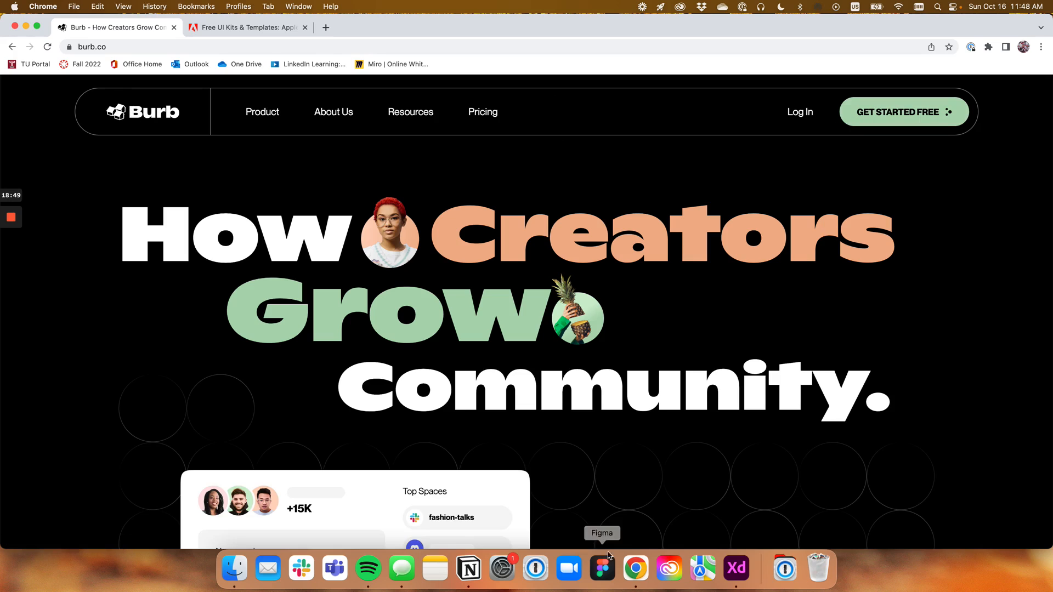
Switch back to Adobe XD and examine the logo placeholder and menu items in the Desktop - Wireframe header
click(736, 569)
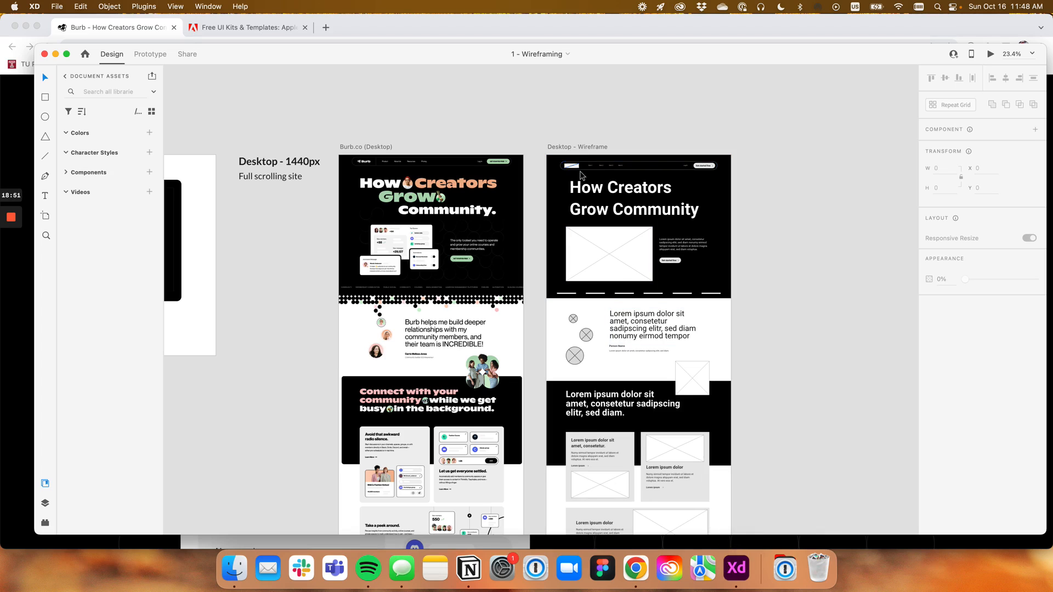
scroll(583, 165, up, 5)
drag(583, 176, 621, 176)
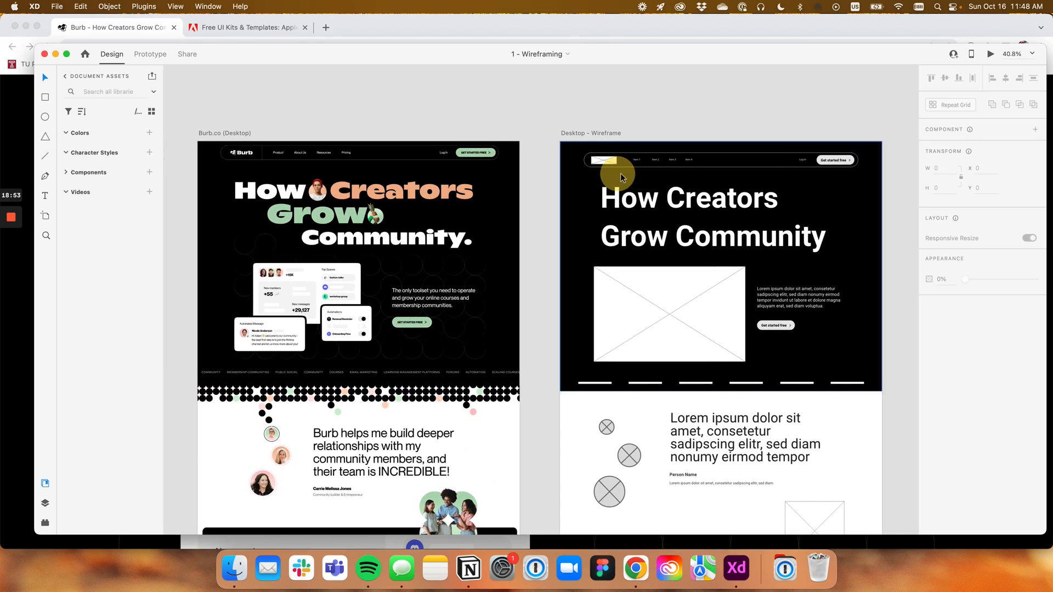
scroll(620, 176, up, 1)
scroll(637, 158, up, 5)
drag(639, 156, 431, 167)
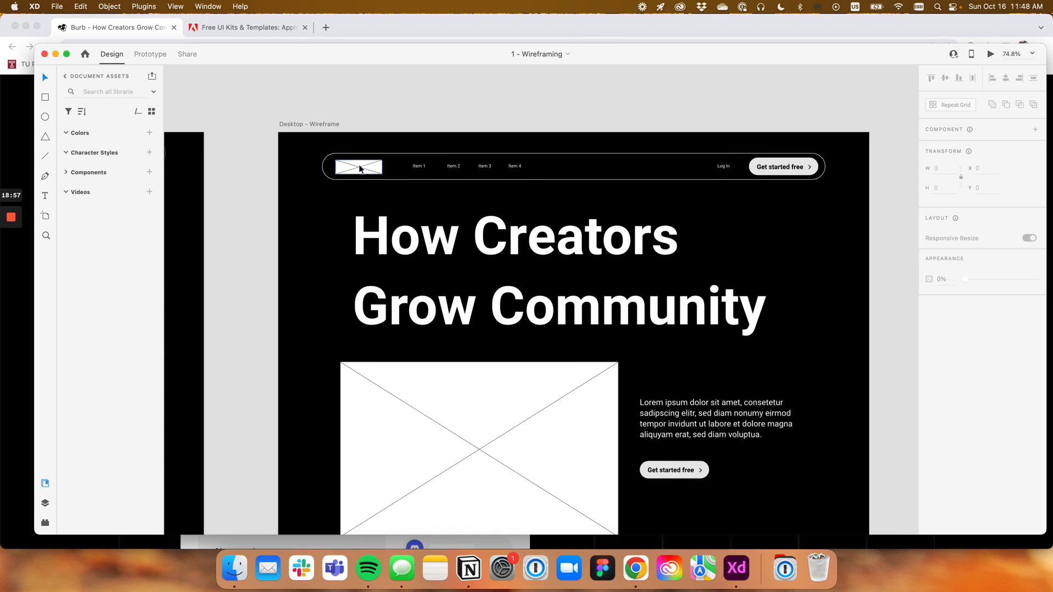
scroll(359, 167, up, 8)
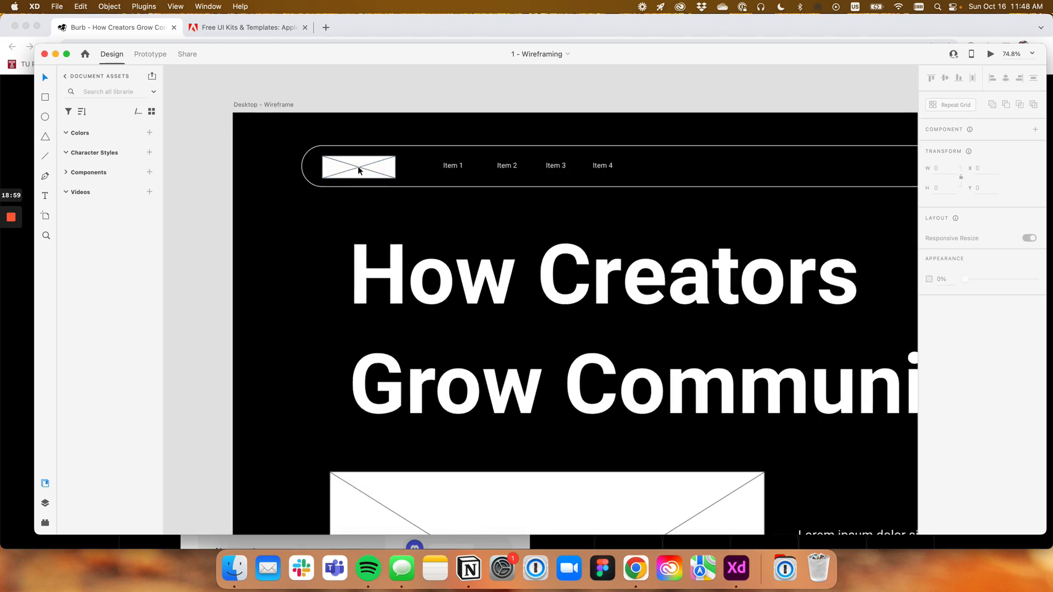
scroll(353, 165, down, 2)
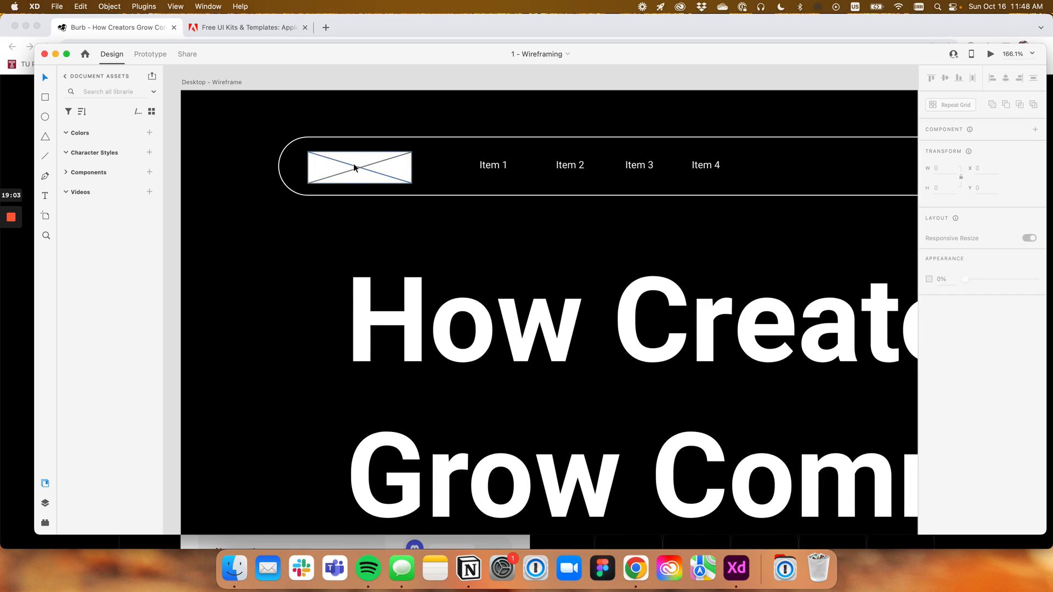
Examine the Desktop - Wireframe header's logo placeholder, menu items, Log In link and Get started free button
scroll(360, 166, down, 5)
drag(412, 159, 332, 164)
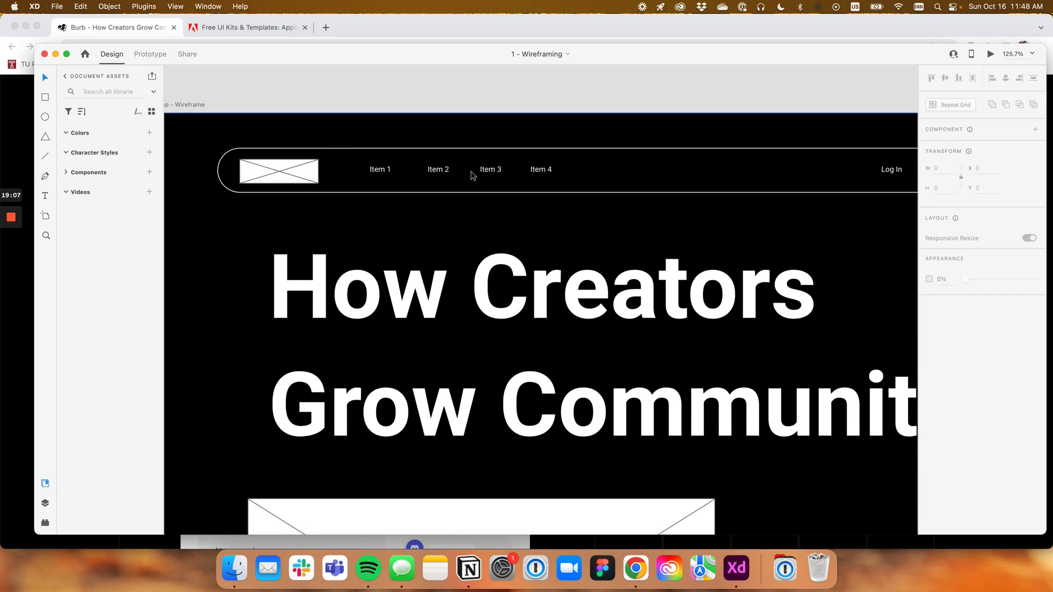
scroll(525, 170, down, 1)
drag(540, 168, 435, 165)
scroll(569, 245, down, 1)
scroll(569, 245, down, 1)
click(443, 170)
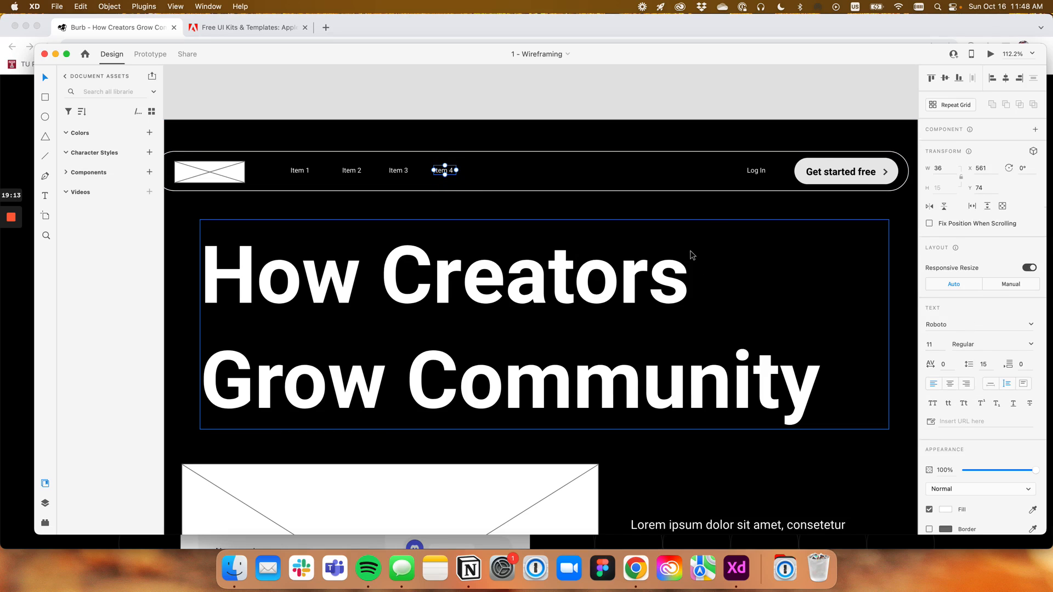
scroll(859, 172, down, 1)
scroll(859, 172, up, 2)
drag(862, 172, 773, 176)
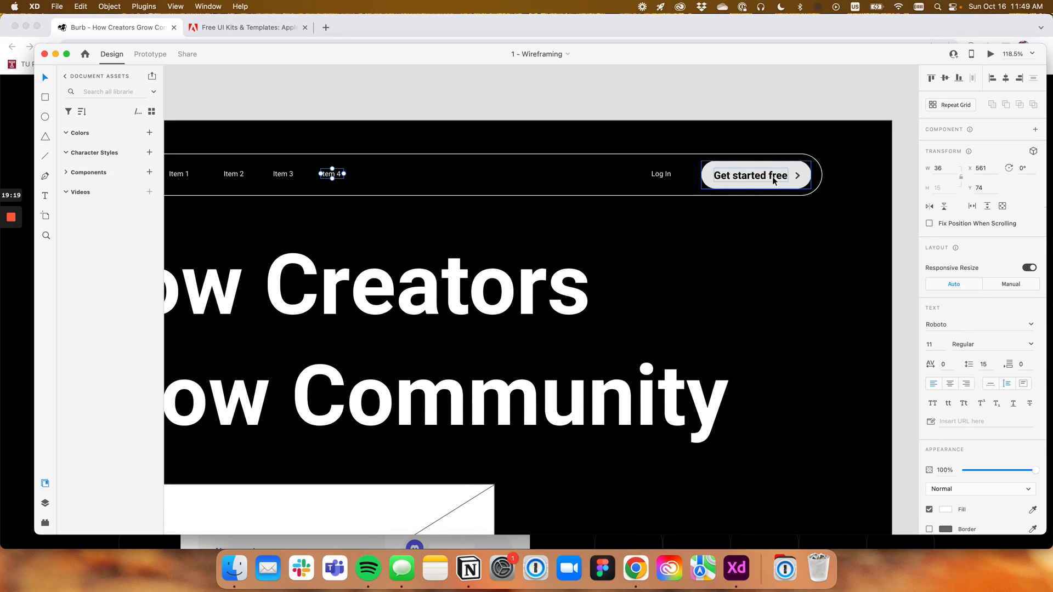
scroll(773, 180, down, 1)
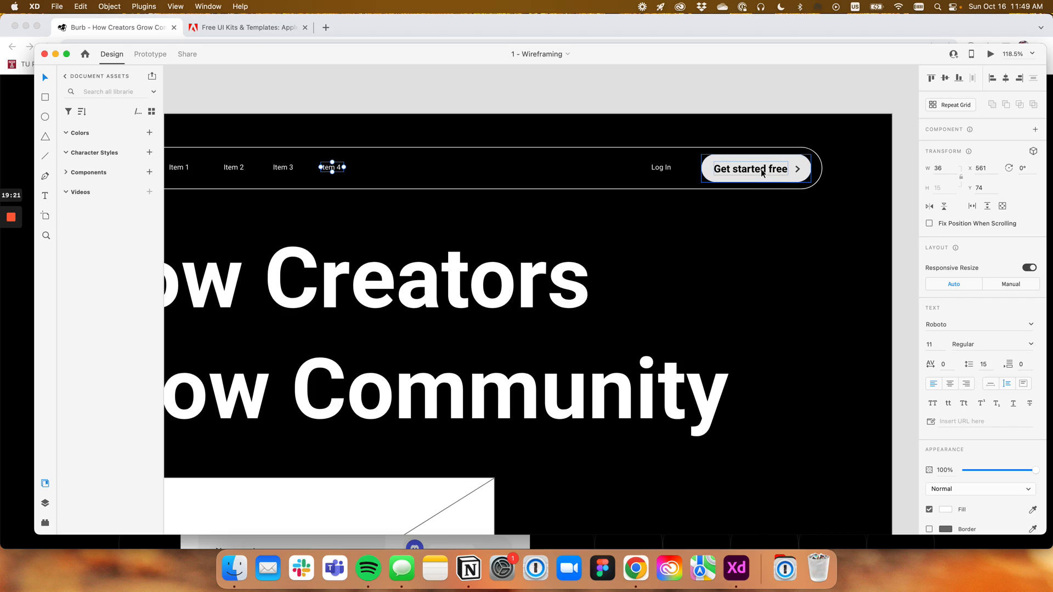
scroll(762, 172, down, 5)
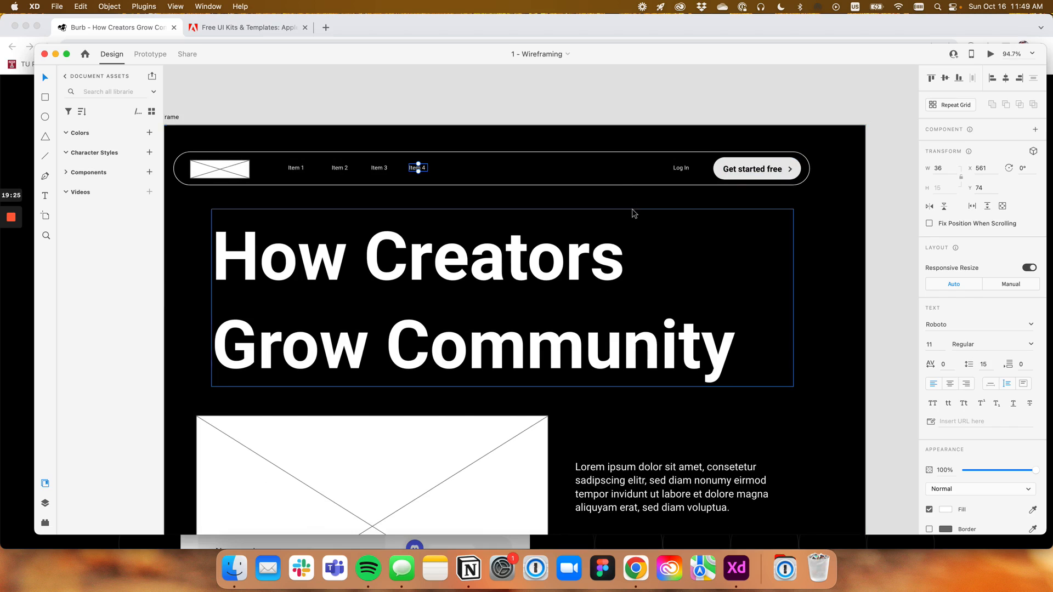
Compare the hero headline, image placeholder, lorem ipsum text and button in the wireframe with the Burb.co (Desktop) hero section
scroll(631, 214, down, 2)
drag(626, 222, 666, 157)
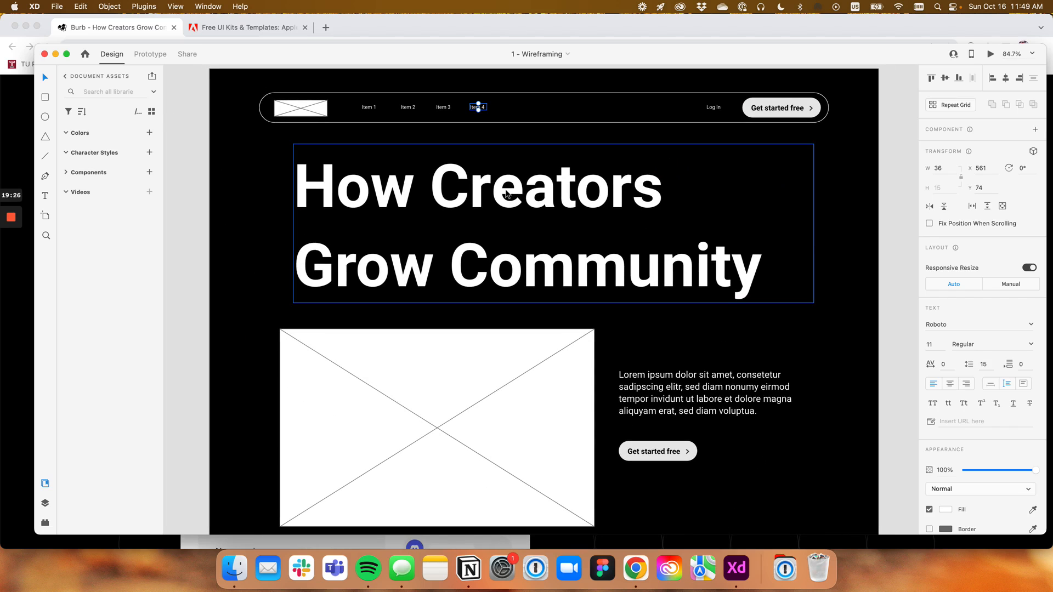
scroll(507, 193, down, 2)
scroll(458, 231, down, 4)
drag(417, 230, 736, 229)
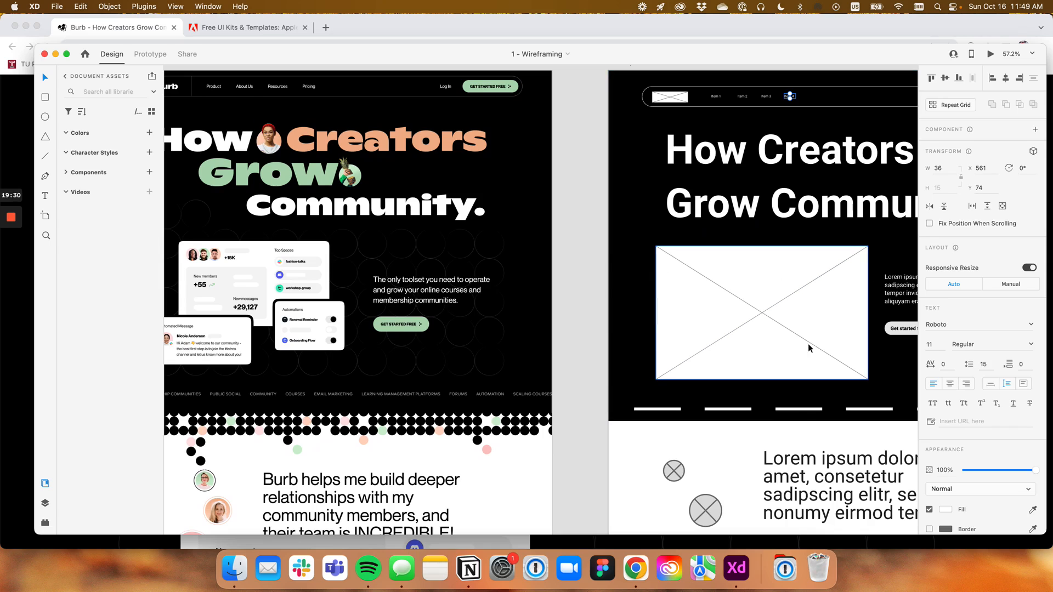
drag(400, 297, 335, 270)
drag(878, 287, 821, 285)
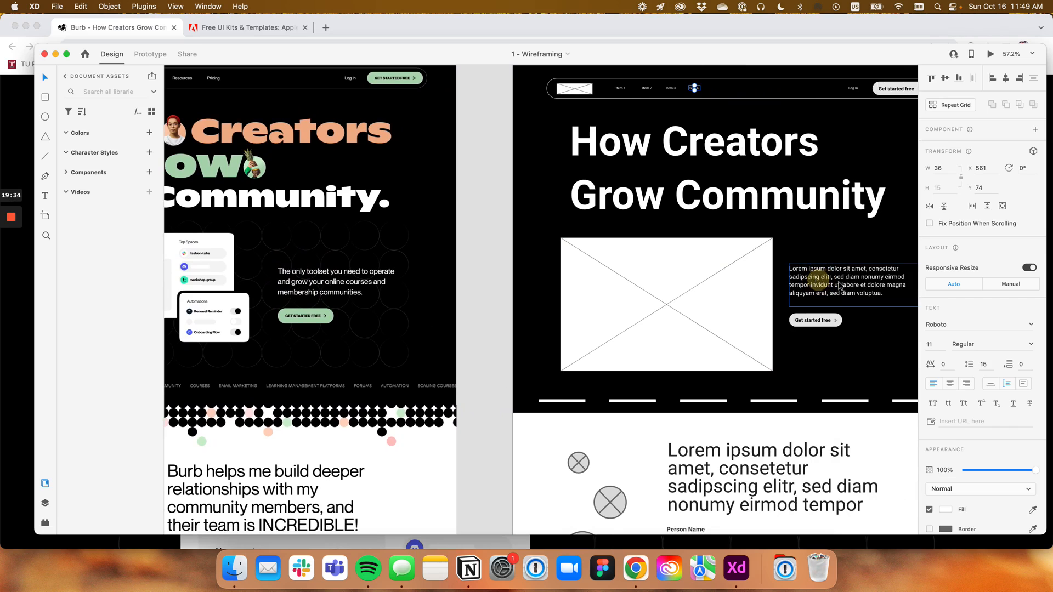
scroll(801, 313, down, 3)
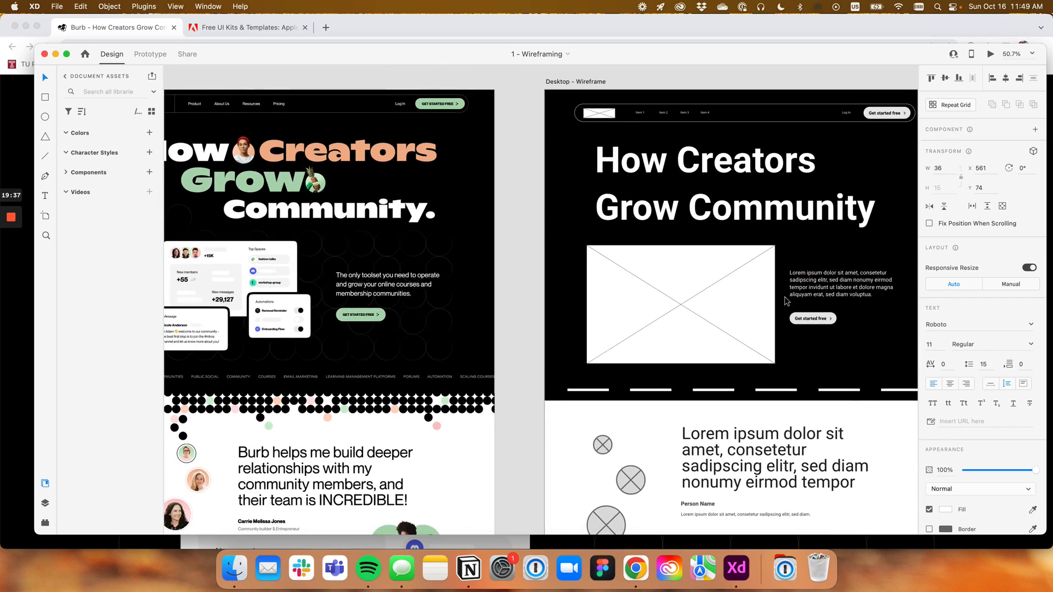
scroll(786, 300, down, 2)
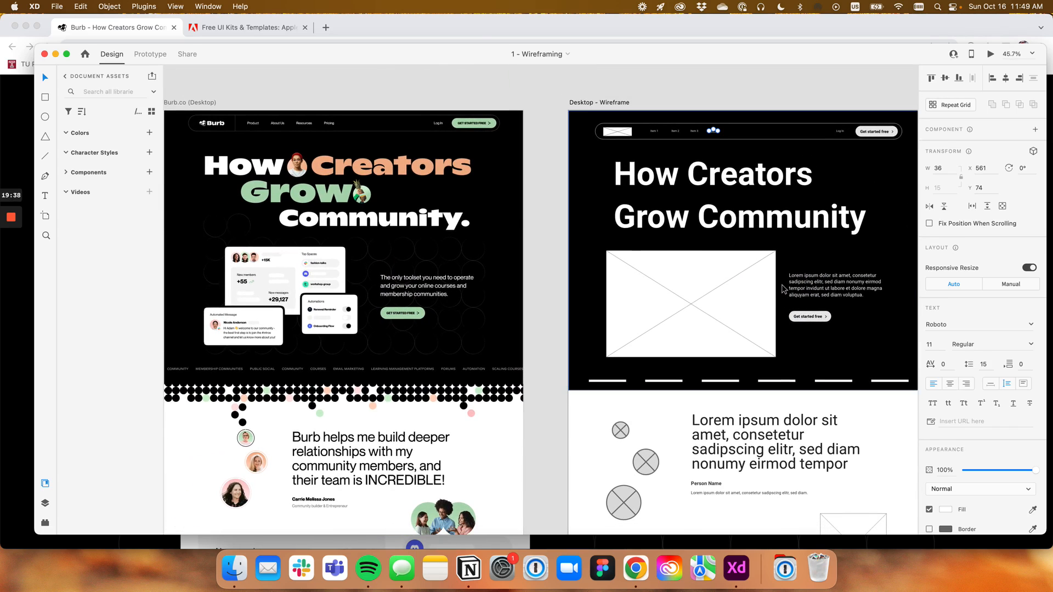
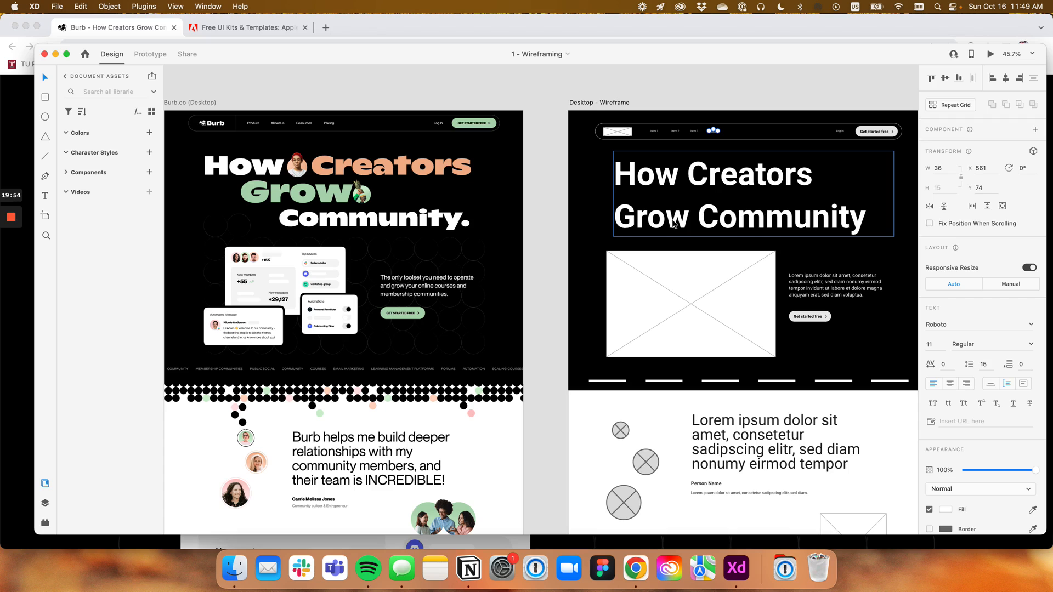
Compare the testimonial section's round avatar placeholders and quote text with the Burb.co (Desktop) artboard
scroll(686, 242, down, 4)
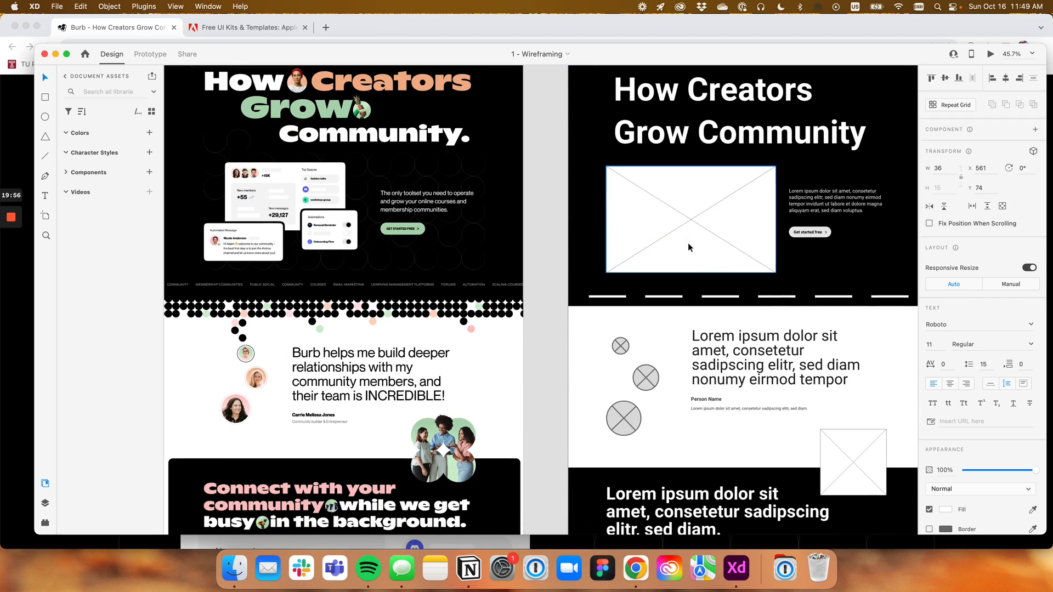
scroll(563, 396, up, 3)
scroll(789, 430, down, 1)
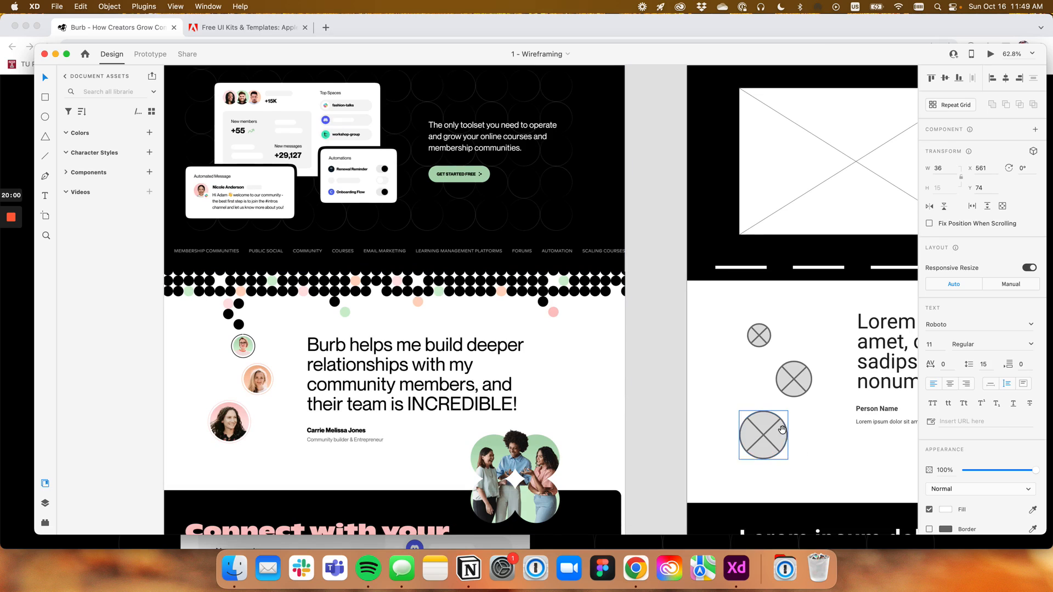
drag(782, 430, 756, 421)
scroll(756, 421, down, 1)
scroll(756, 420, down, 1)
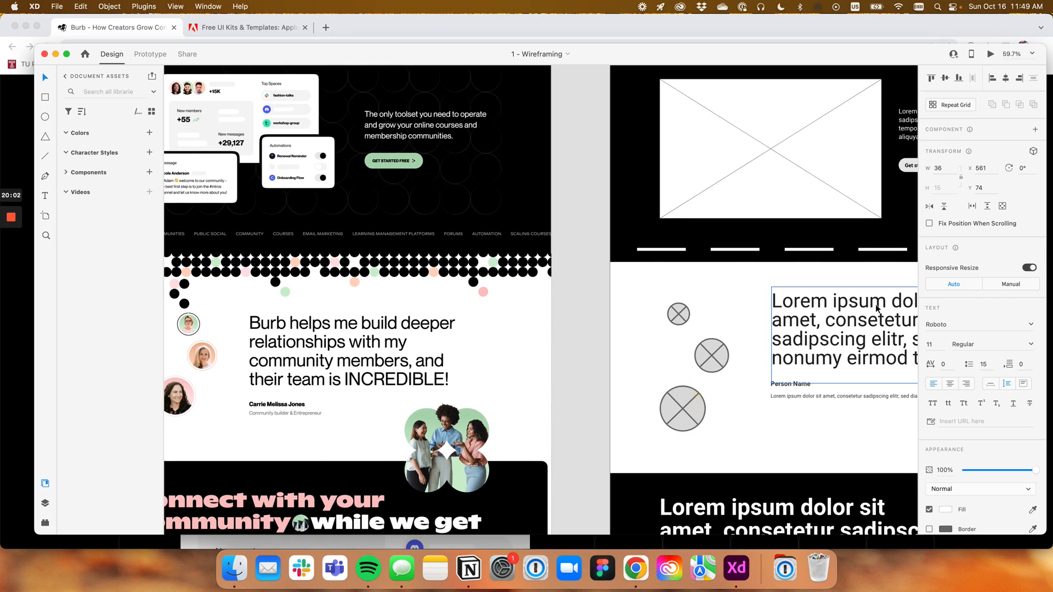
Shorten the text frame of the wireframe's large testimonial quote to a height of about 263
click(834, 346)
drag(851, 346, 747, 349)
click(788, 387)
drag(787, 386, 787, 376)
Compare the square image placeholder overlapping the testimonial and black sections with the group photo on the Burb.co artboard
scroll(738, 374, down, 3)
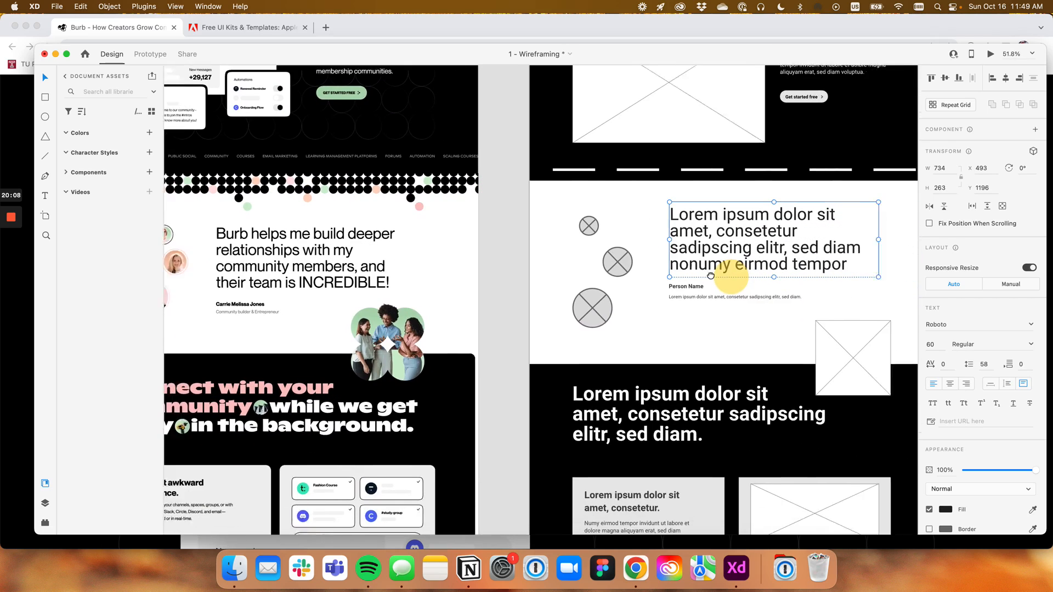
drag(711, 276, 685, 272)
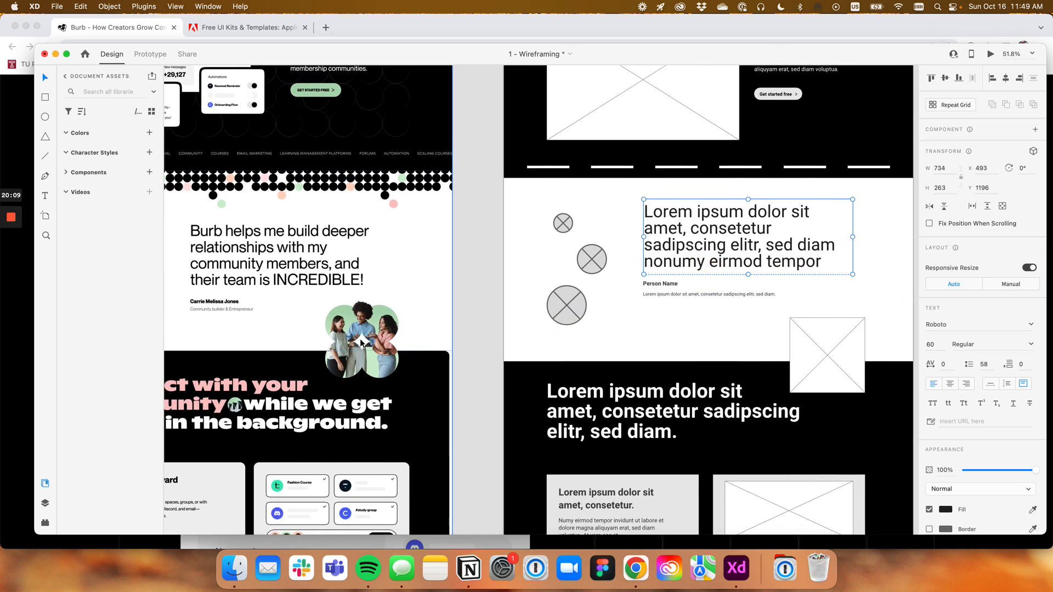
scroll(829, 350, down, 3)
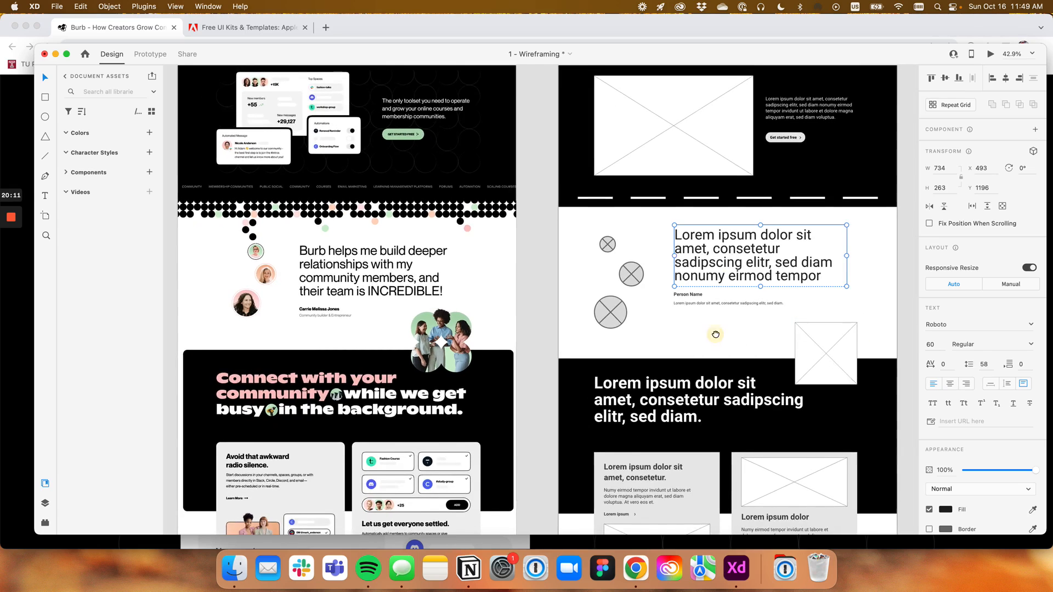
drag(715, 335, 731, 369)
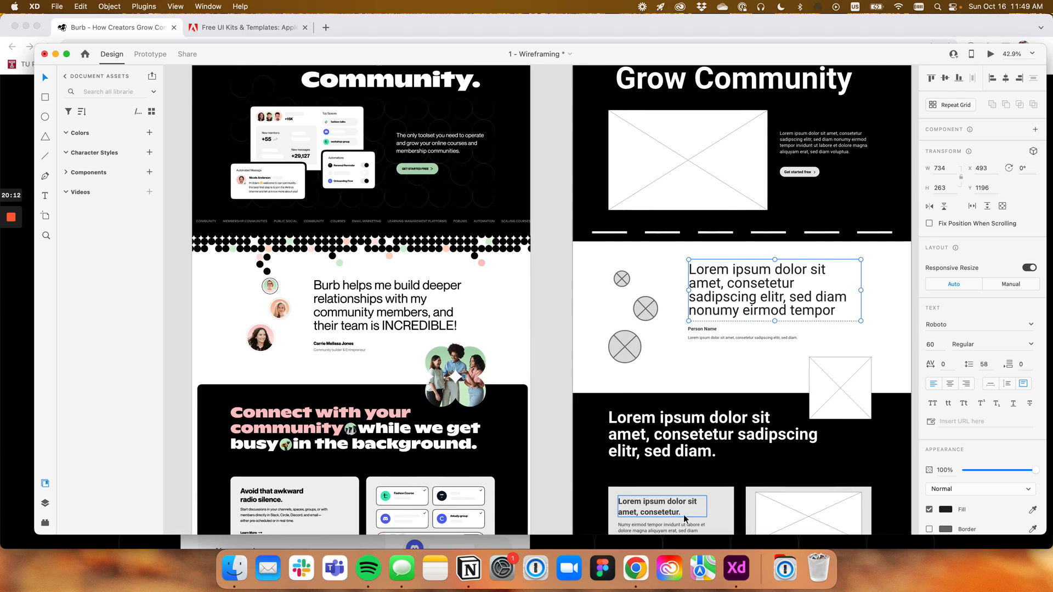
Switch to Chrome and examine the burb.co testimonial section with its rotating quotes and customer avatars
click(636, 568)
scroll(675, 311, down, 15)
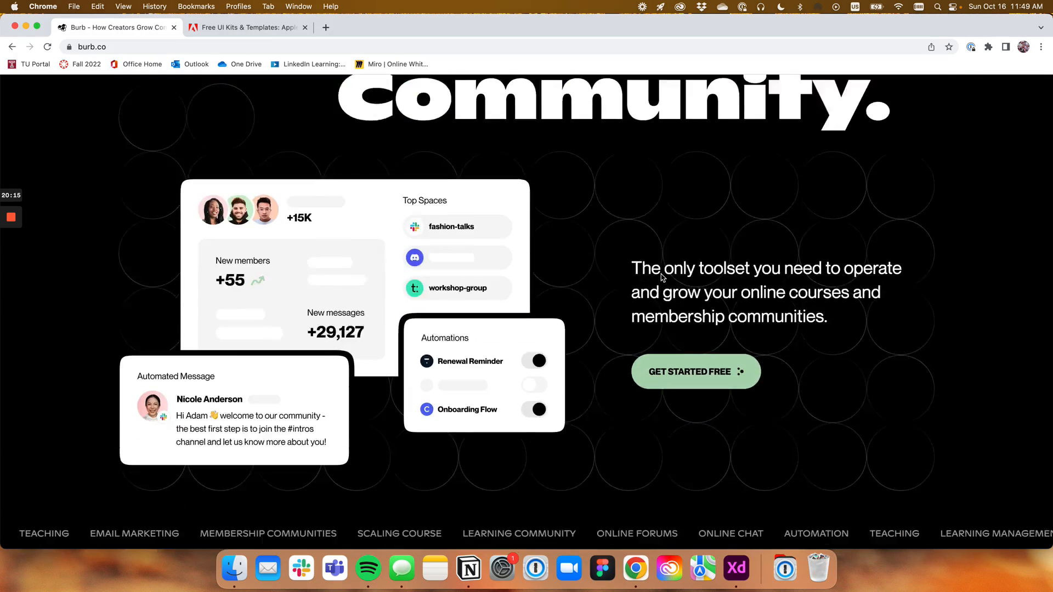
scroll(661, 278, down, 5)
scroll(661, 279, up, 2)
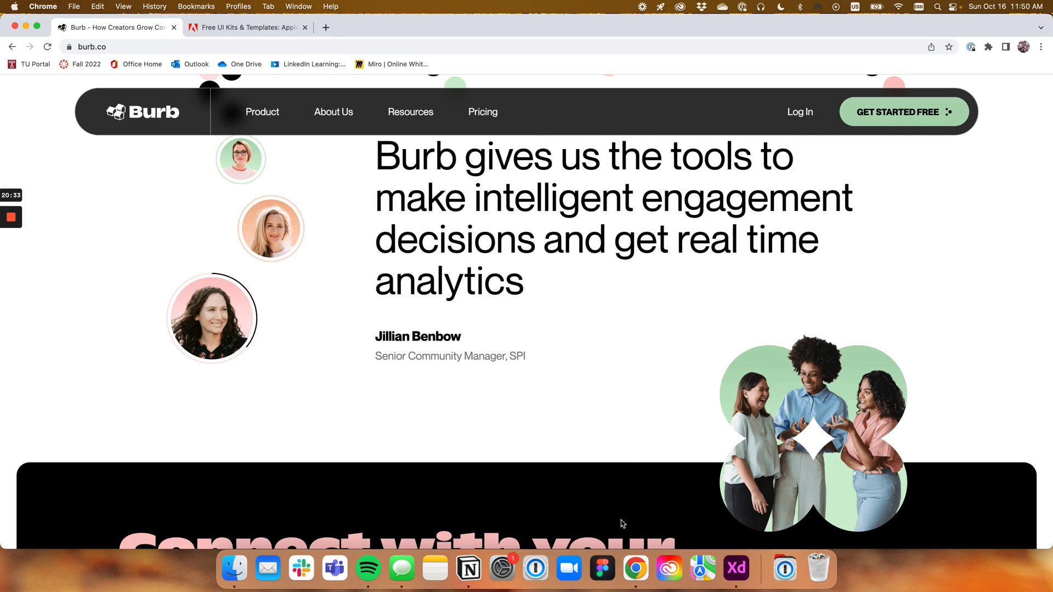
Switch back to Adobe XD and review the Desktop - Wireframe artboard from its header down to the feature cards
click(735, 569)
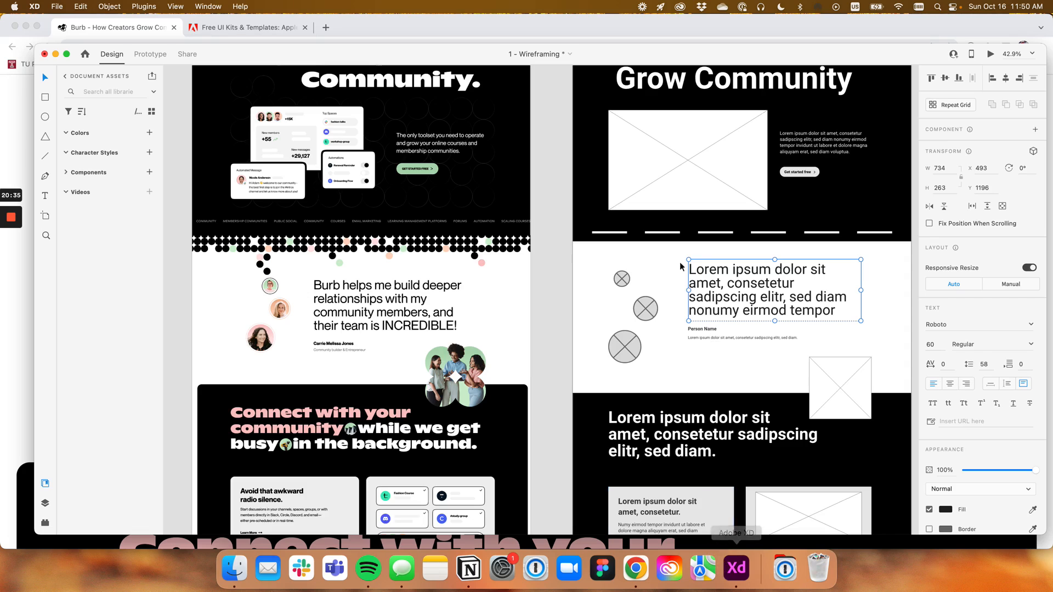
scroll(556, 181, up, 5)
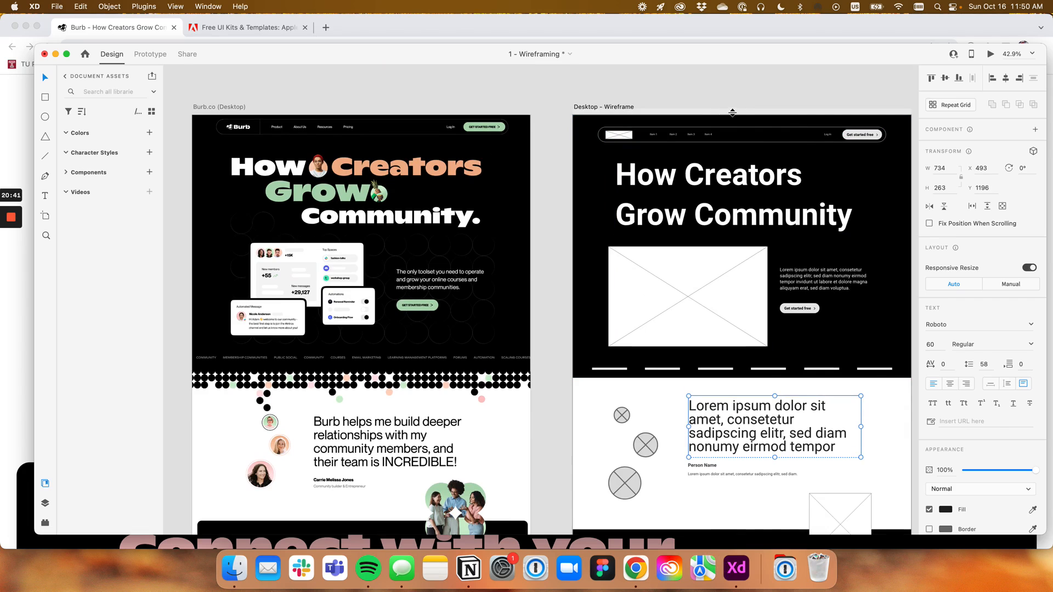
mouse_move(722, 95)
mouse_down()
mouse_move(627, 86)
mouse_move(738, 101)
mouse_move(726, 94)
mouse_up()
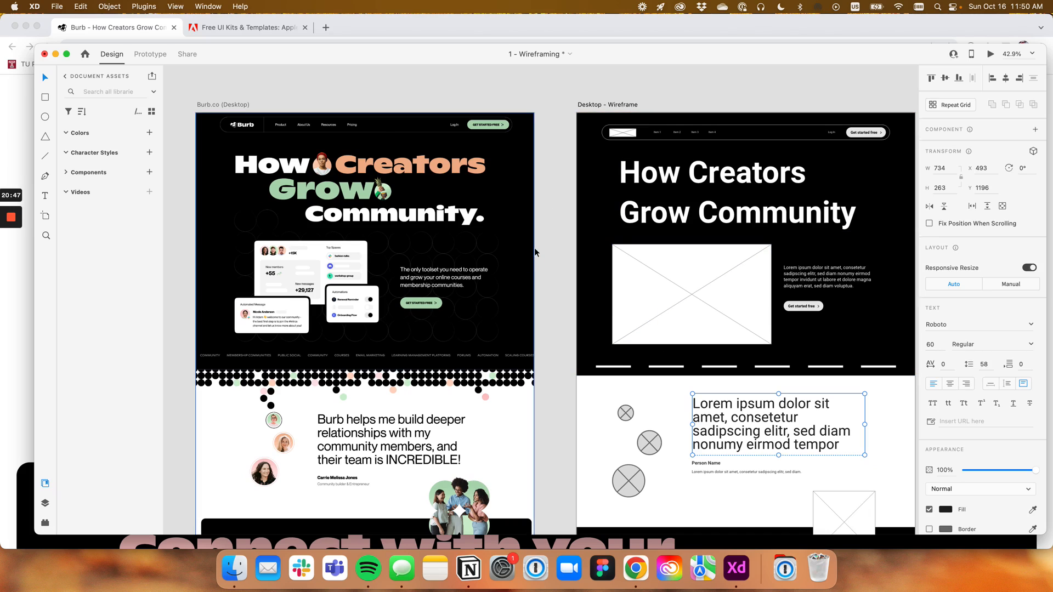
drag(719, 183, 564, 187)
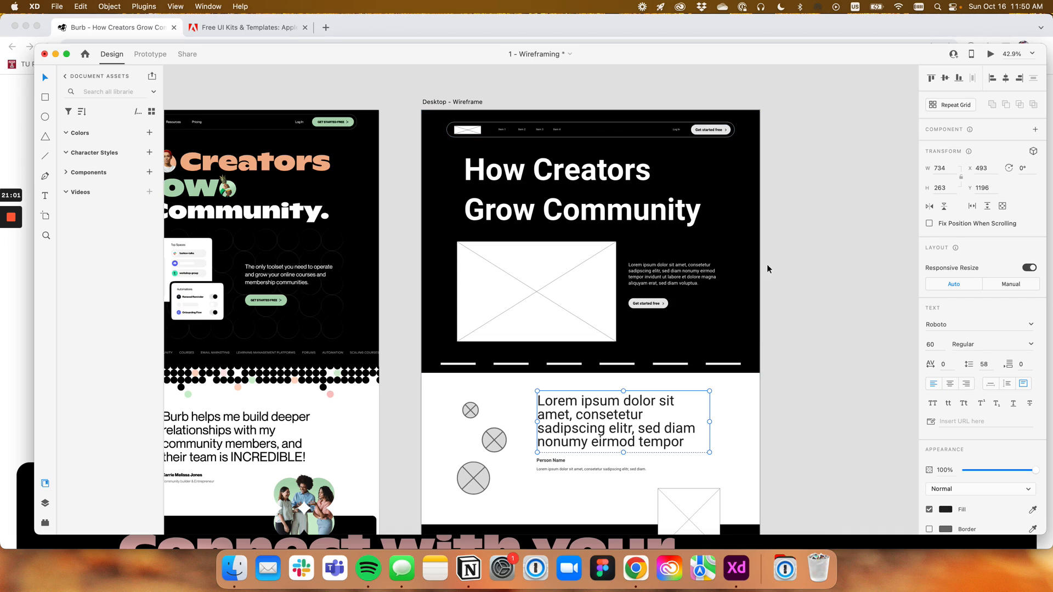
scroll(768, 367, down, 10)
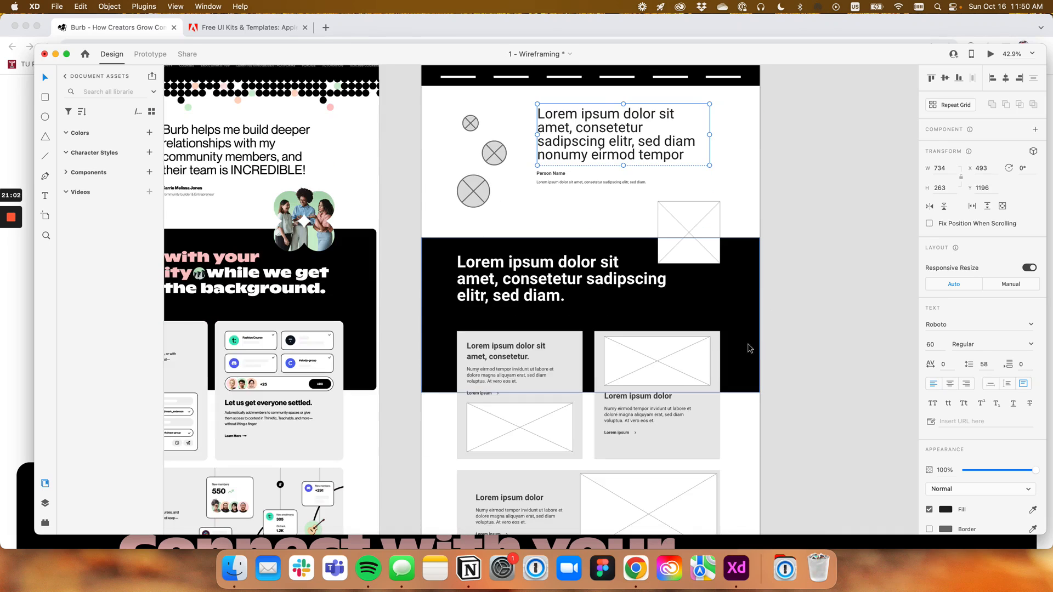
Switch to Chrome and examine burb.co's Connect with your community section and its feature cards with Learn More links
click(624, 589)
scroll(615, 348, down, 8)
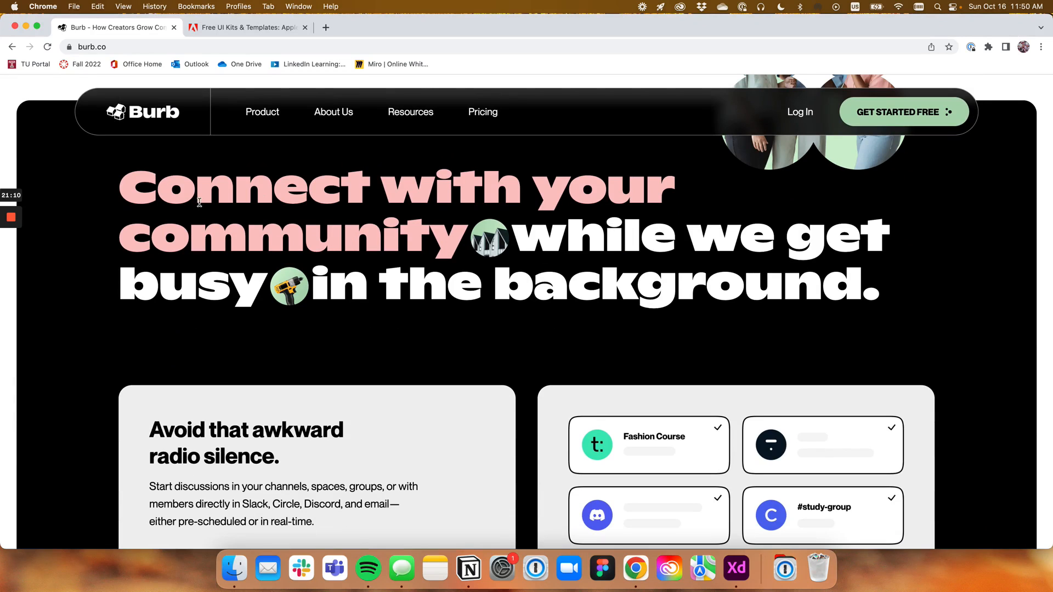
scroll(400, 234, down, 10)
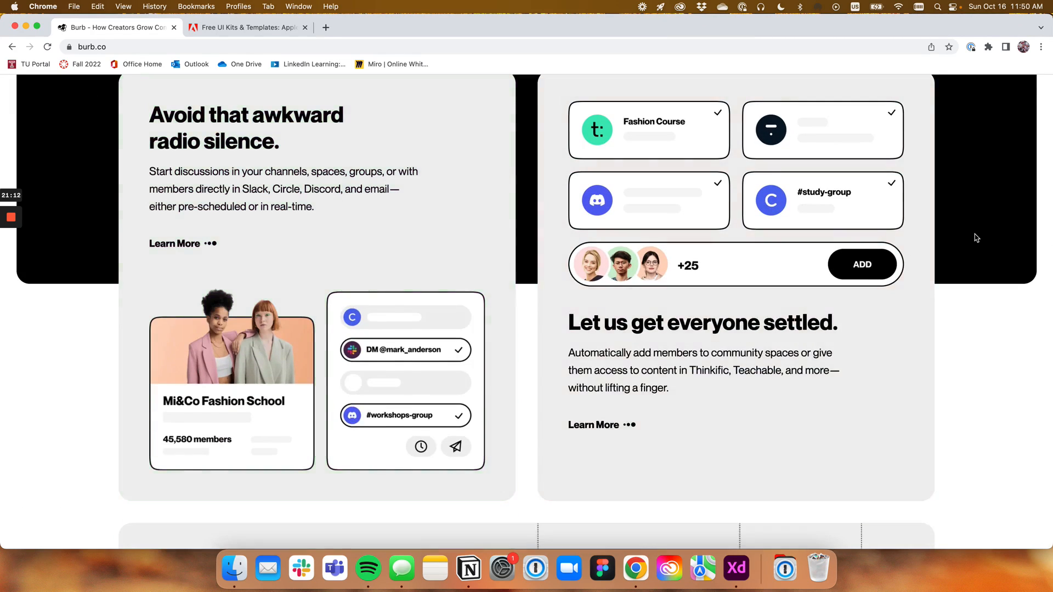
scroll(976, 238, up, 4)
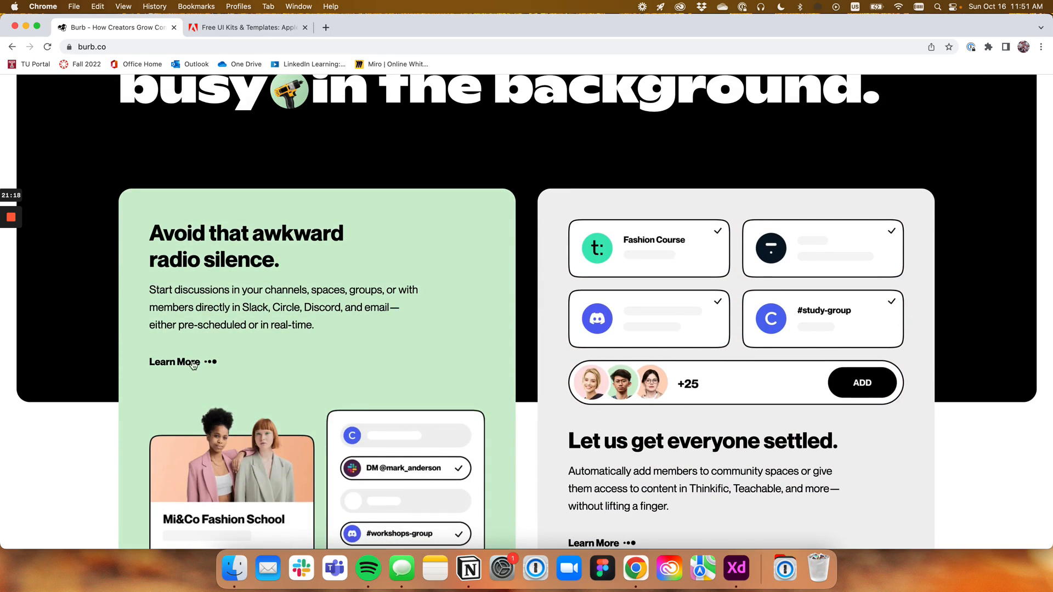
scroll(300, 312, down, 5)
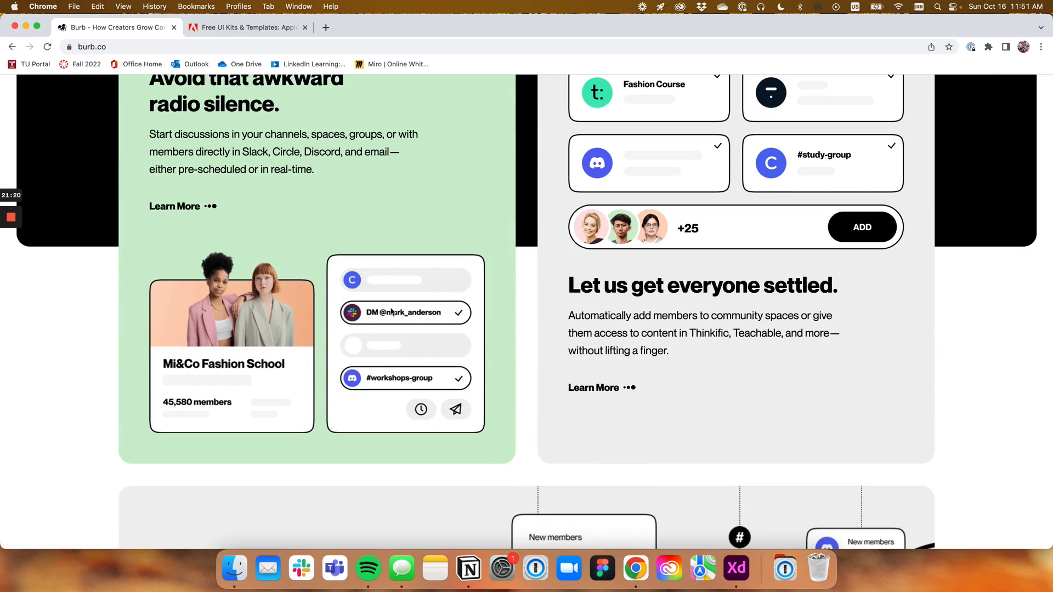
Switch back to Adobe XD and compare the wireframe's five feature cards with those on the Burb.co (Desktop) artboard
click(736, 569)
scroll(501, 252, down, 5)
scroll(501, 252, left, 5)
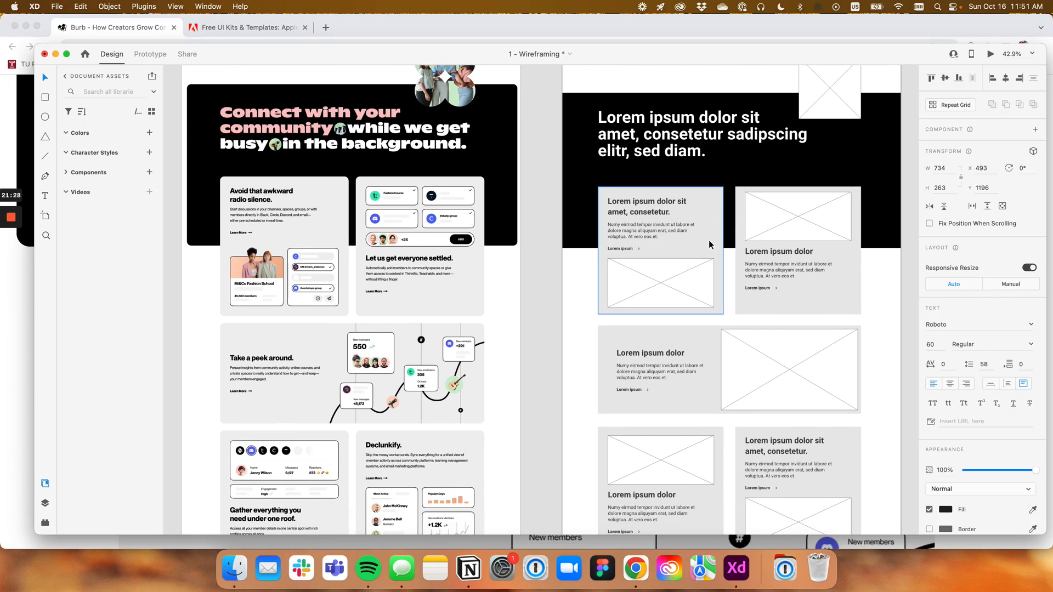
scroll(708, 239, up, 2)
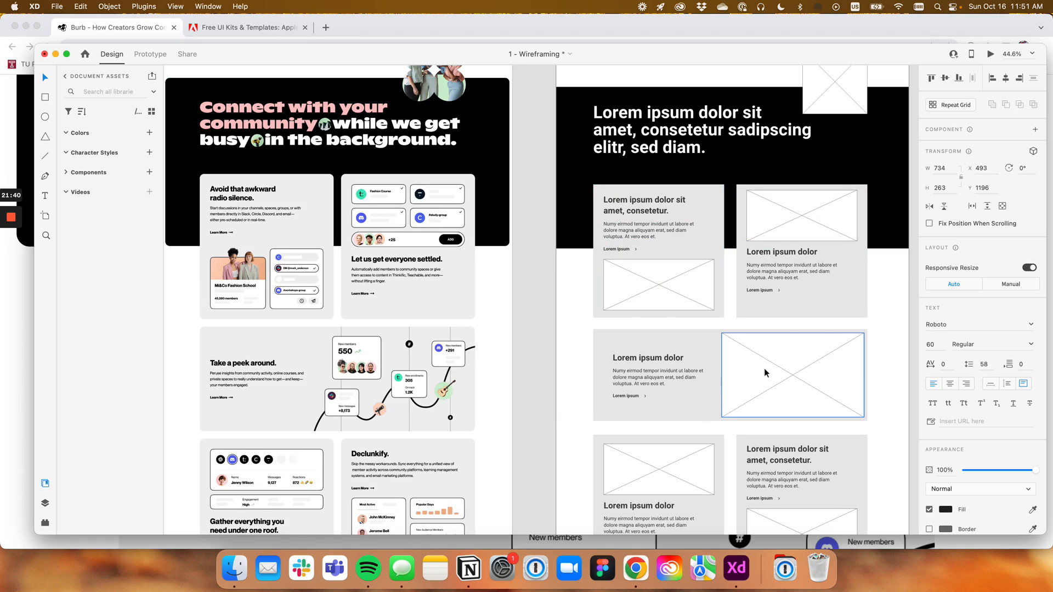
scroll(781, 371, down, 1)
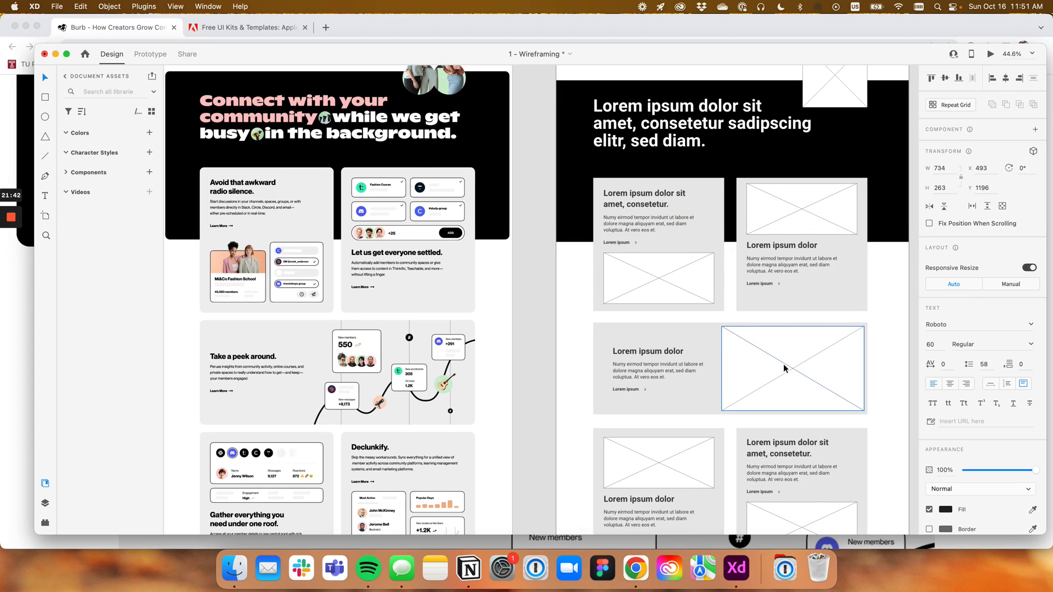
scroll(784, 369, down, 5)
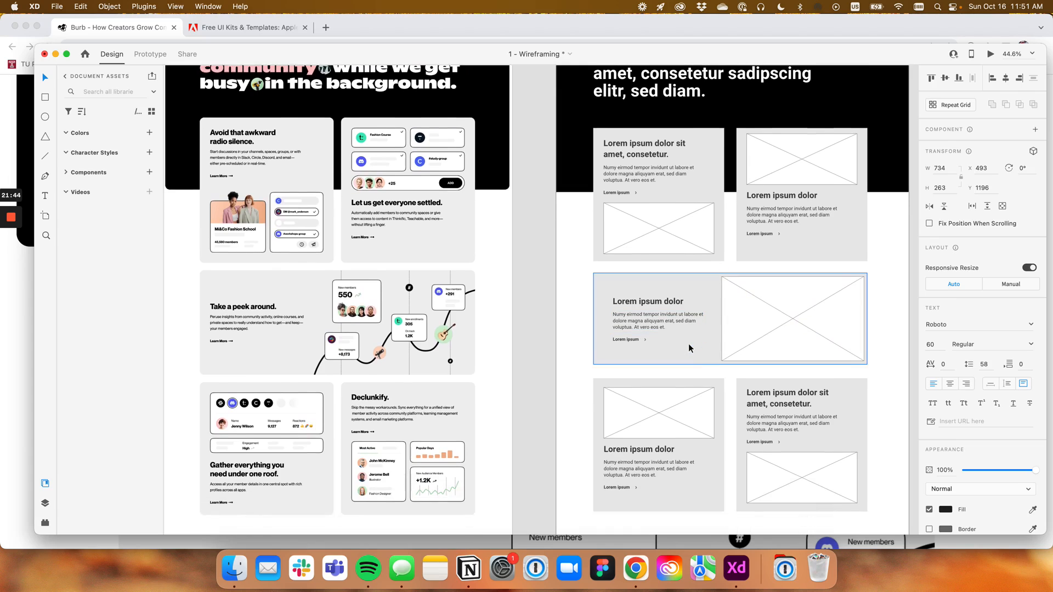
scroll(689, 344, down, 4)
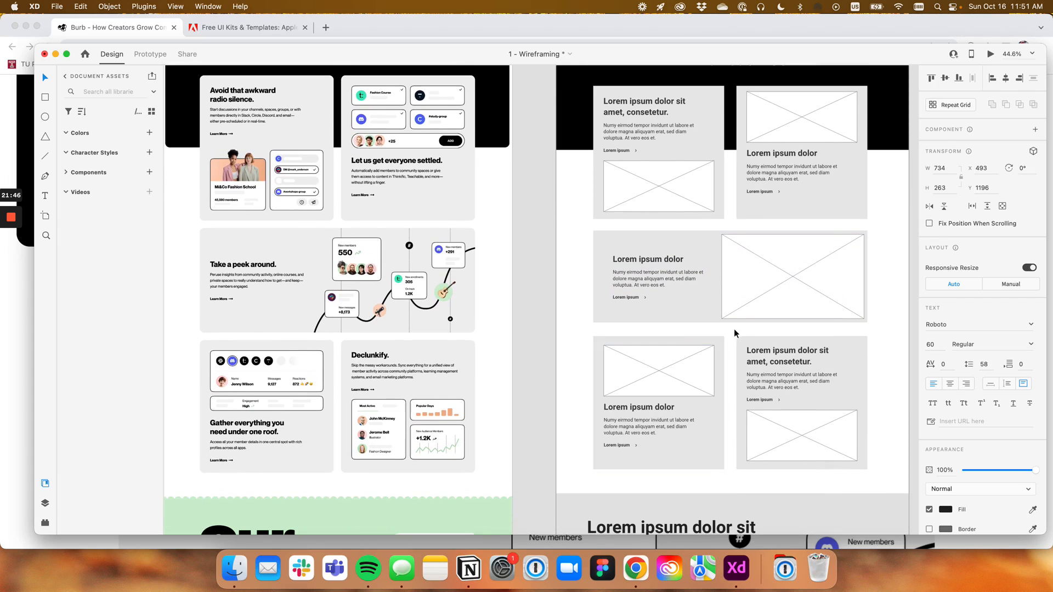
scroll(665, 380, down, 5)
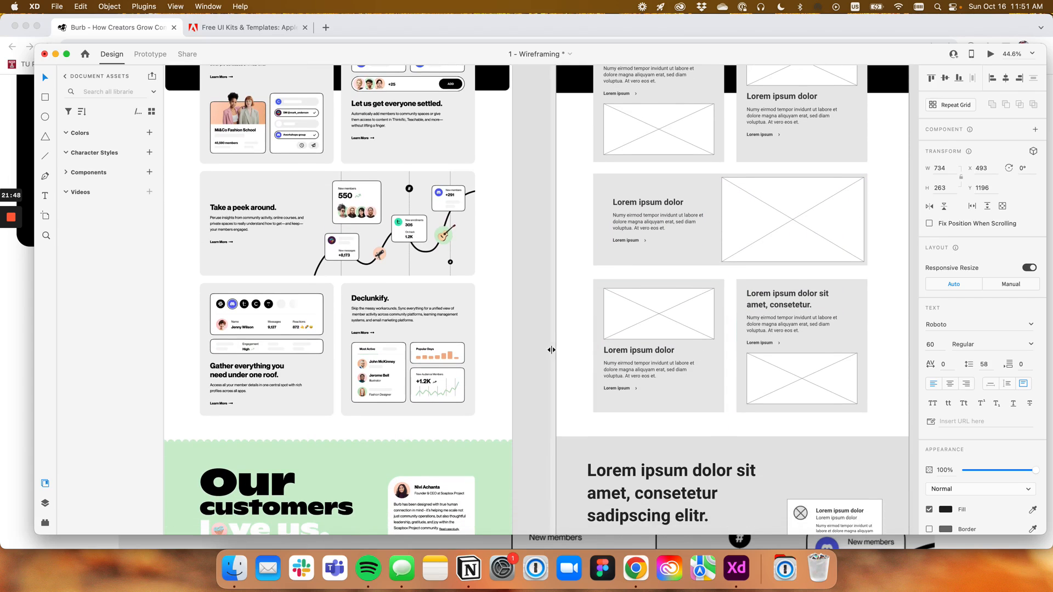
Compare the wireframe's testimonial section with the "Our customers love us" section on the Burb.co (Desktop) artboard
scroll(578, 356, down, 12)
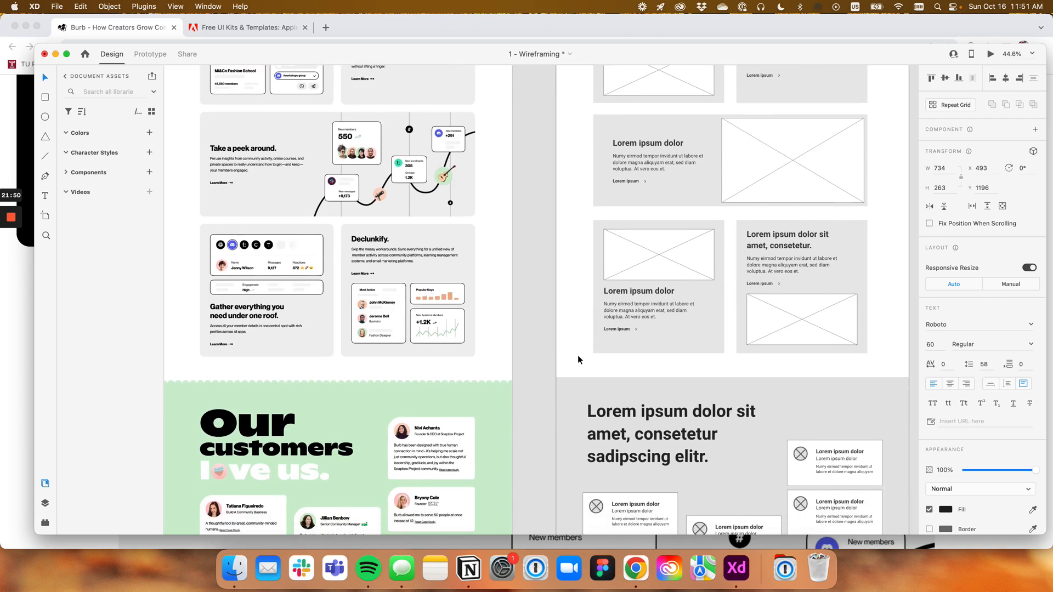
scroll(578, 354, down, 9)
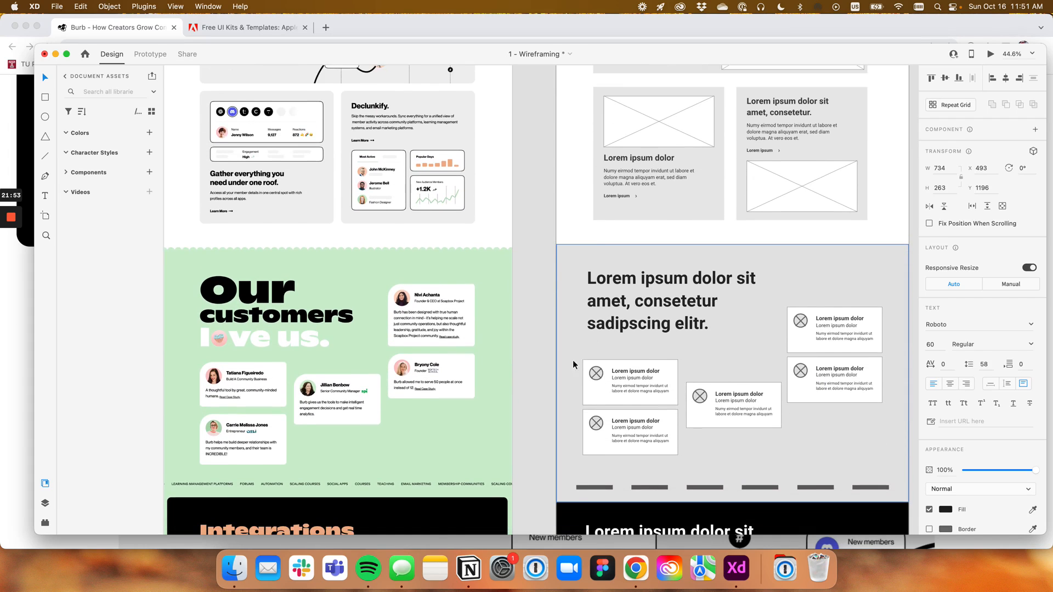
scroll(577, 356, down, 20)
scroll(631, 318, up, 6)
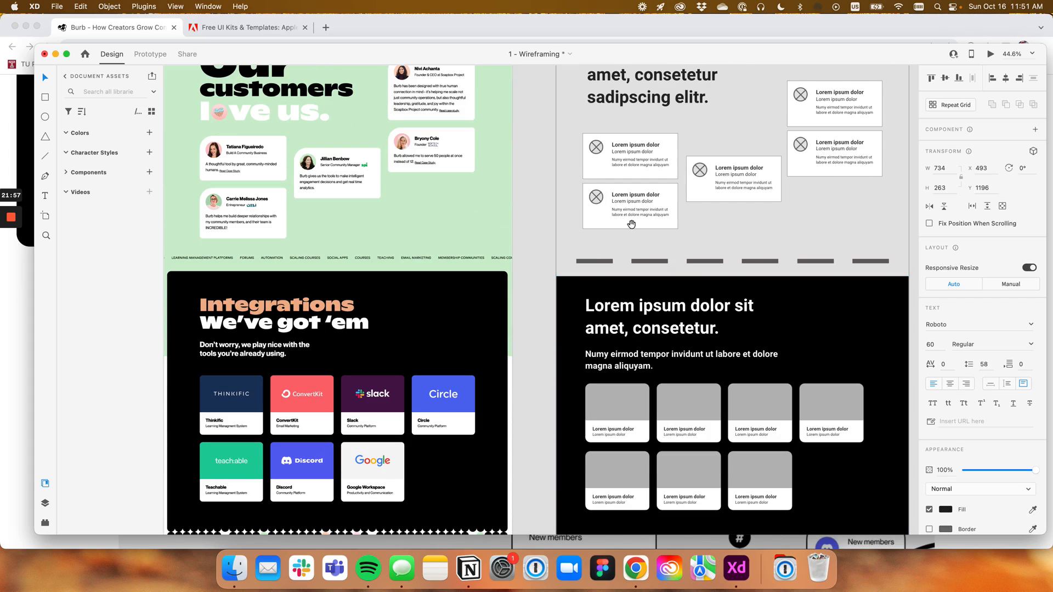
scroll(669, 241, up, 9)
scroll(670, 241, right, 5)
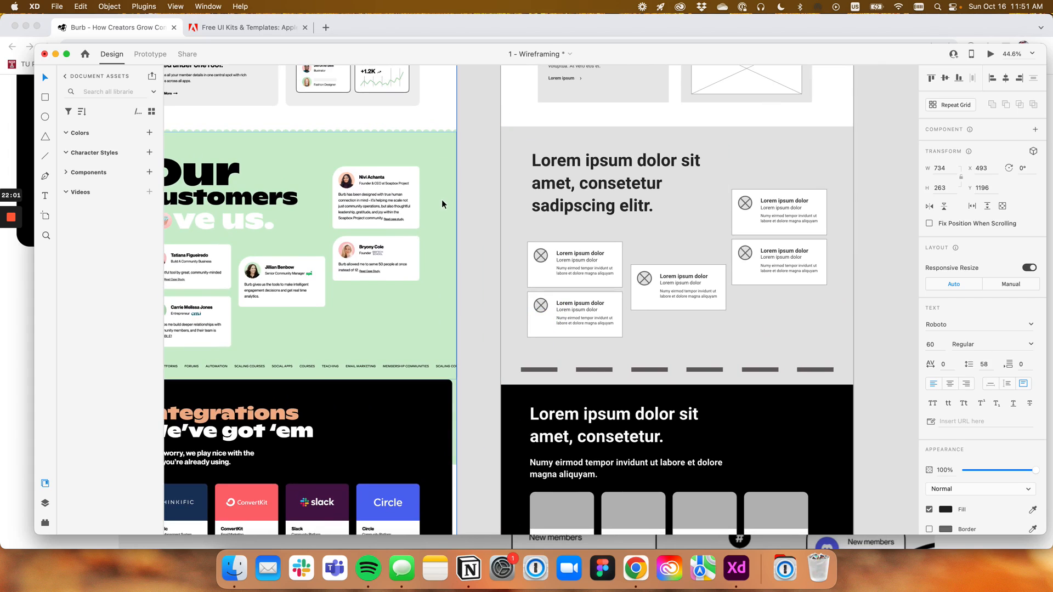
scroll(457, 211, down, 2)
scroll(457, 212, left, 5)
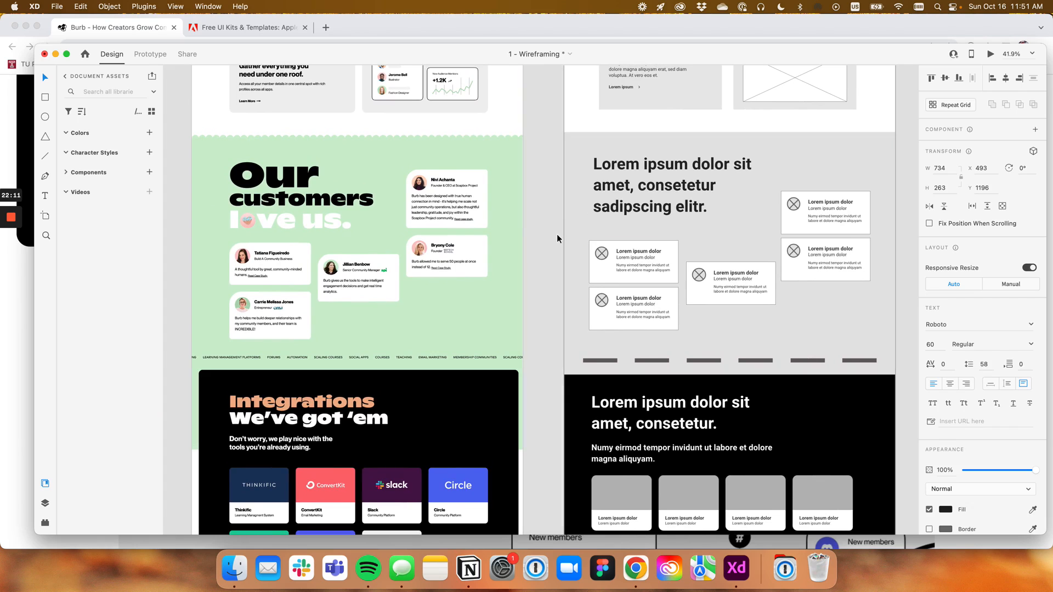
Compare the integrations, "Here's how it works" and "Join us in the 'burbs" footer sections across the two desktop artboards
scroll(553, 251, down, 6)
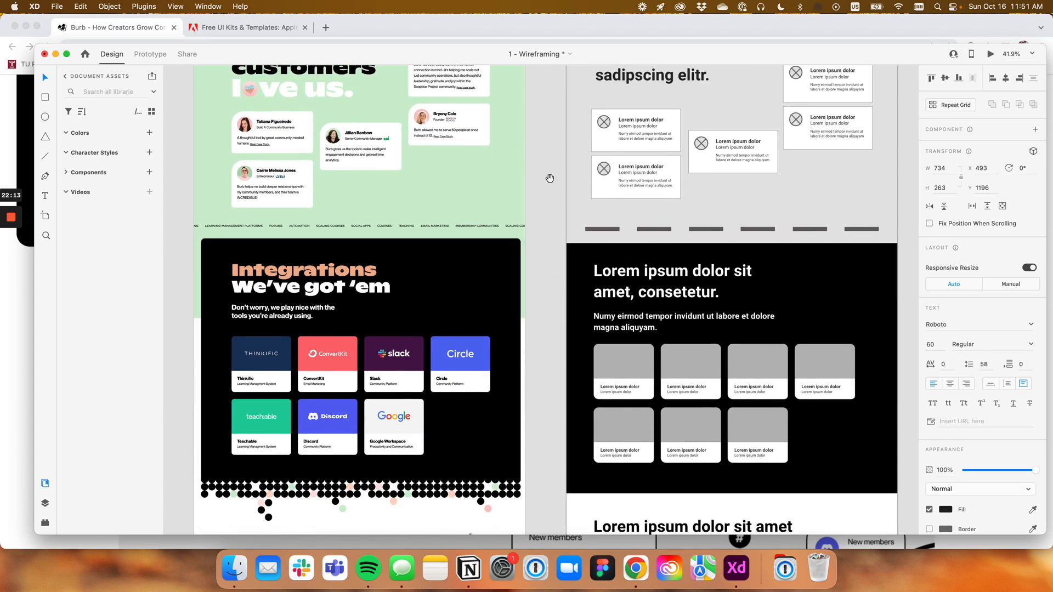
scroll(542, 219, down, 5)
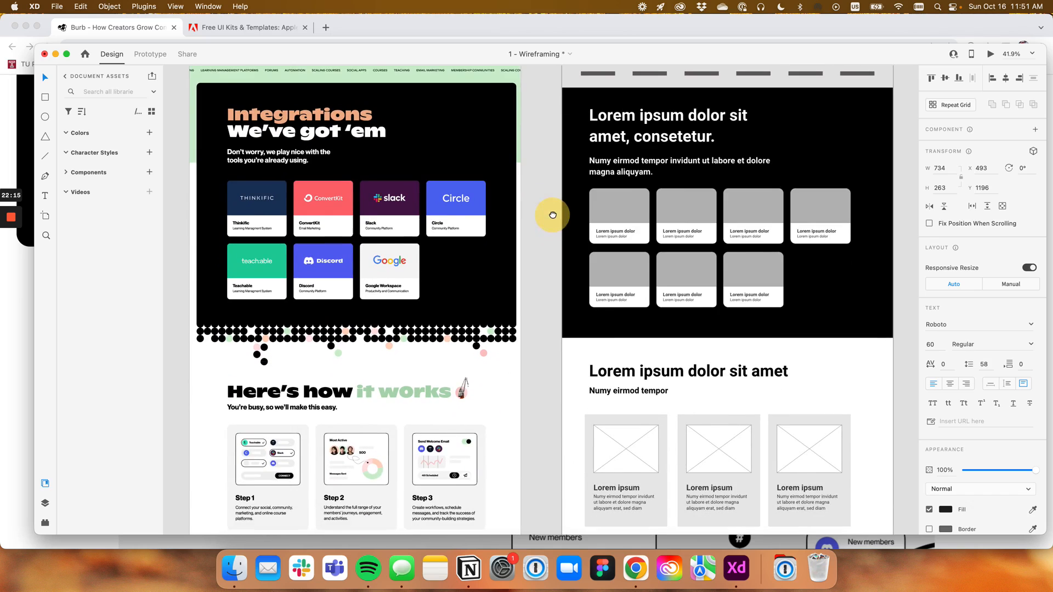
mouse_move(544, 251)
mouse_down()
mouse_move(528, 247)
mouse_move(533, 263)
mouse_up()
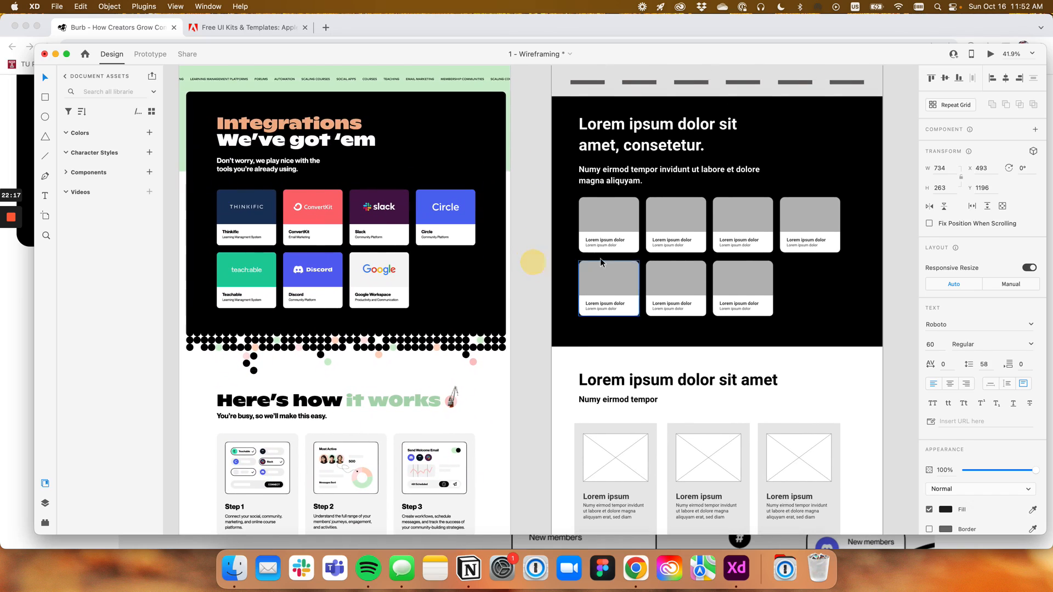
scroll(538, 224, down, 8)
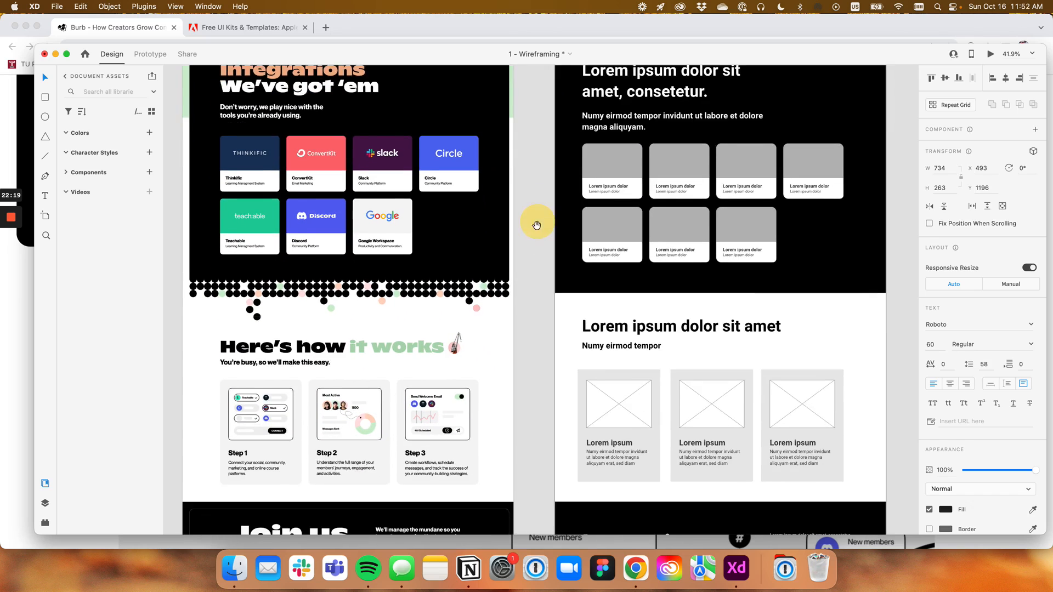
scroll(526, 225, down, 2)
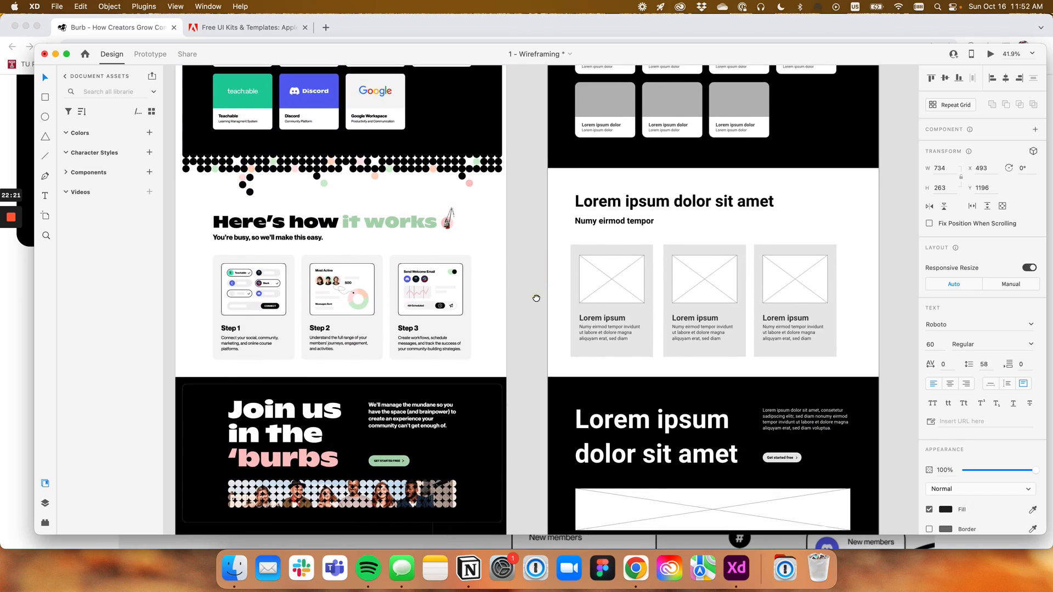
scroll(461, 297, down, 6)
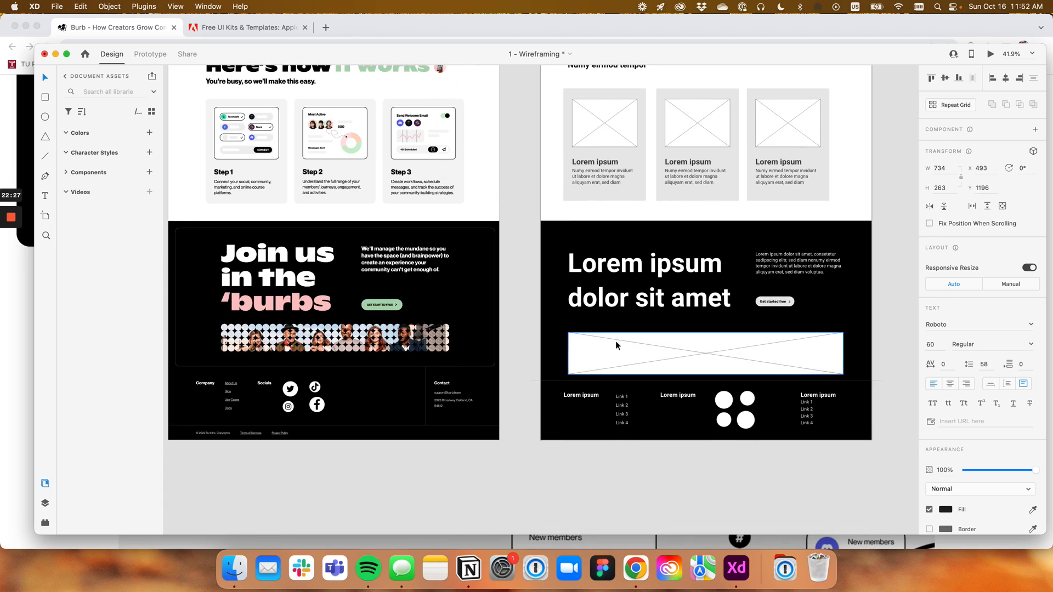
scroll(590, 335, down, 2)
Select the heading, body text, link, image placeholder and background of the first feature card on the Desktop - Wireframe artboard
drag(526, 159, 491, 346)
drag(500, 188, 510, 361)
scroll(511, 284, down, 3)
drag(509, 220, 534, 392)
drag(535, 238, 526, 400)
drag(522, 269, 540, 350)
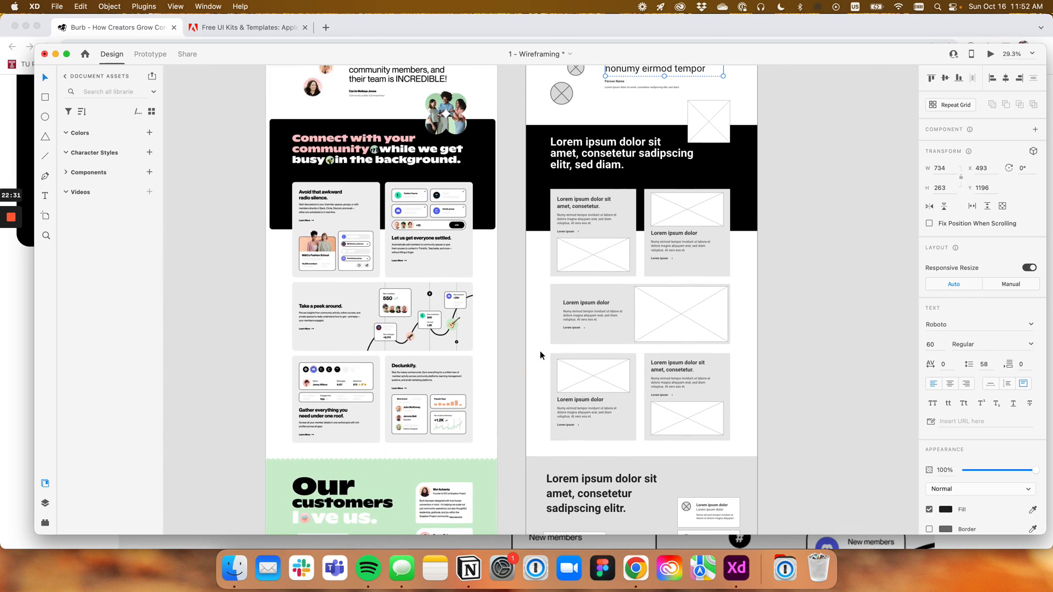
scroll(596, 220, up, 3)
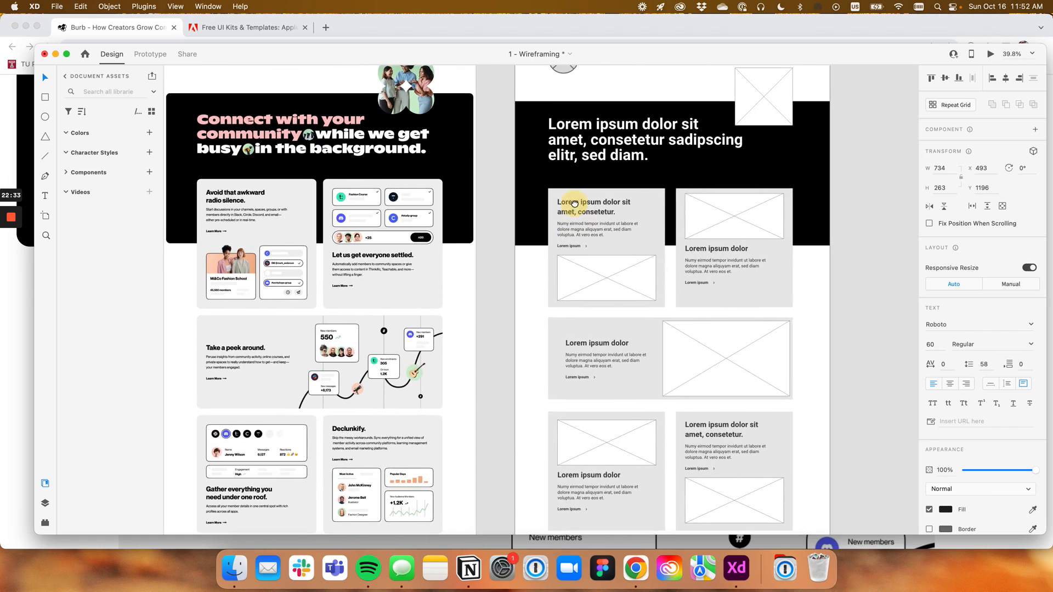
click(589, 220)
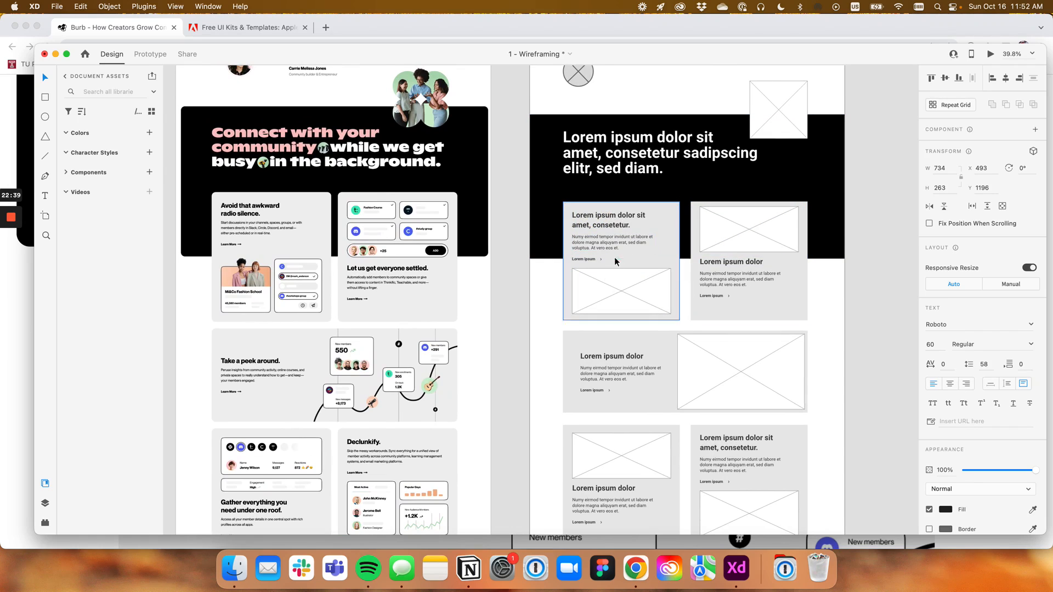
click(576, 215)
shift+click(580, 240)
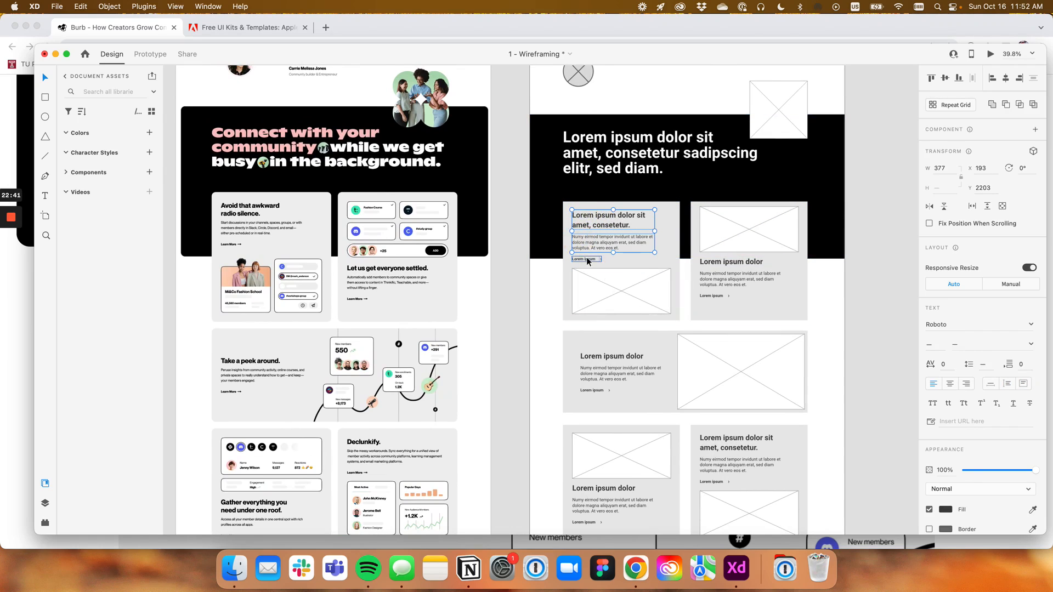
drag(571, 301, 668, 270)
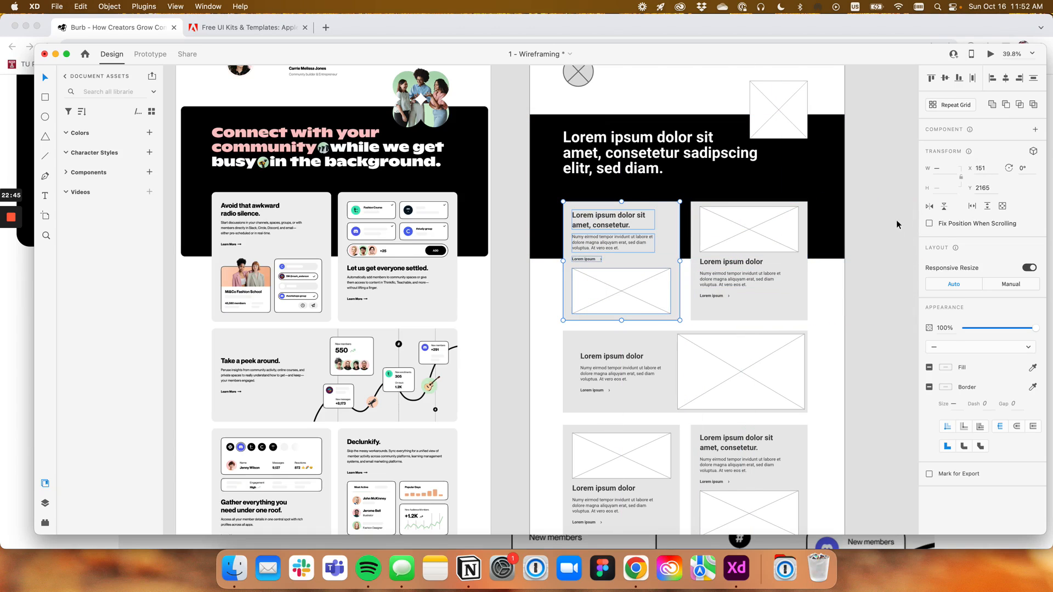
Deselect the card and review the hero, testimonial and Connect with your community sections on both desktop artboards
drag(883, 223, 892, 378)
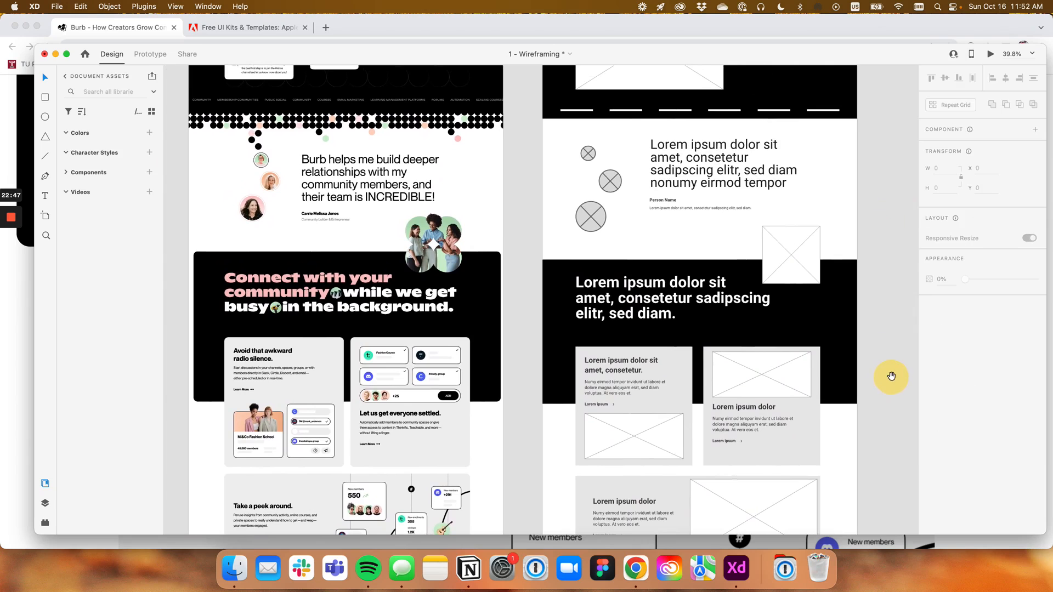
scroll(873, 353, down, 1)
drag(853, 315, 845, 414)
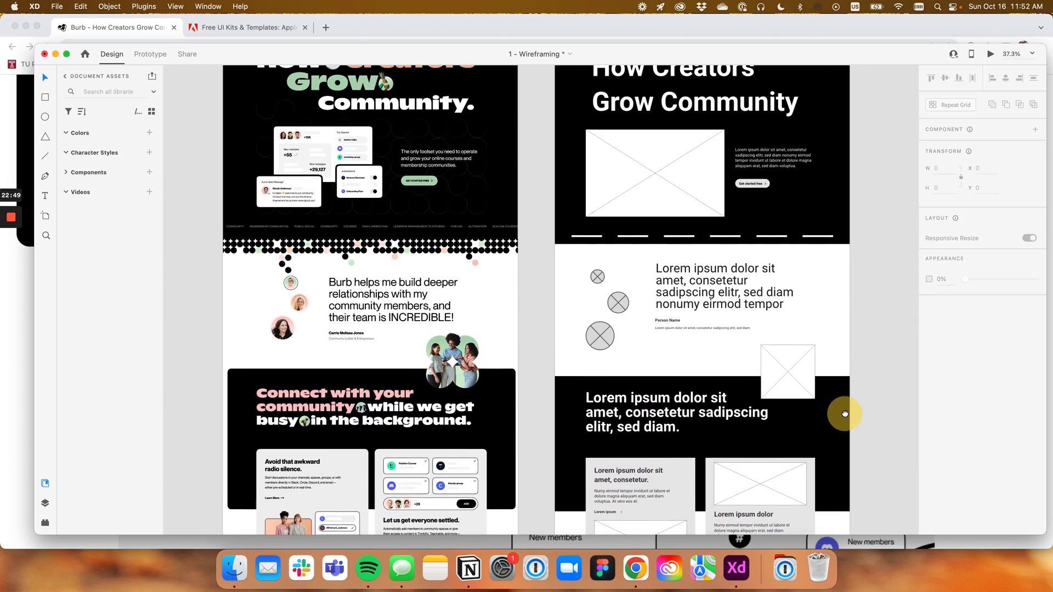
scroll(844, 414, up, 3)
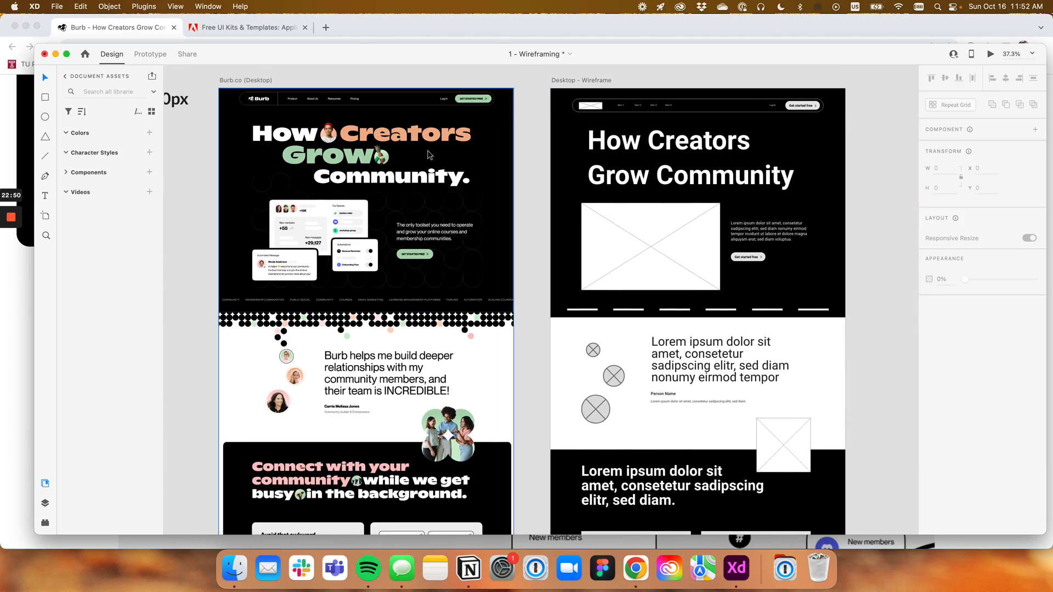
scroll(394, 220, down, 2)
drag(448, 254, 394, 259)
scroll(428, 261, down, 1)
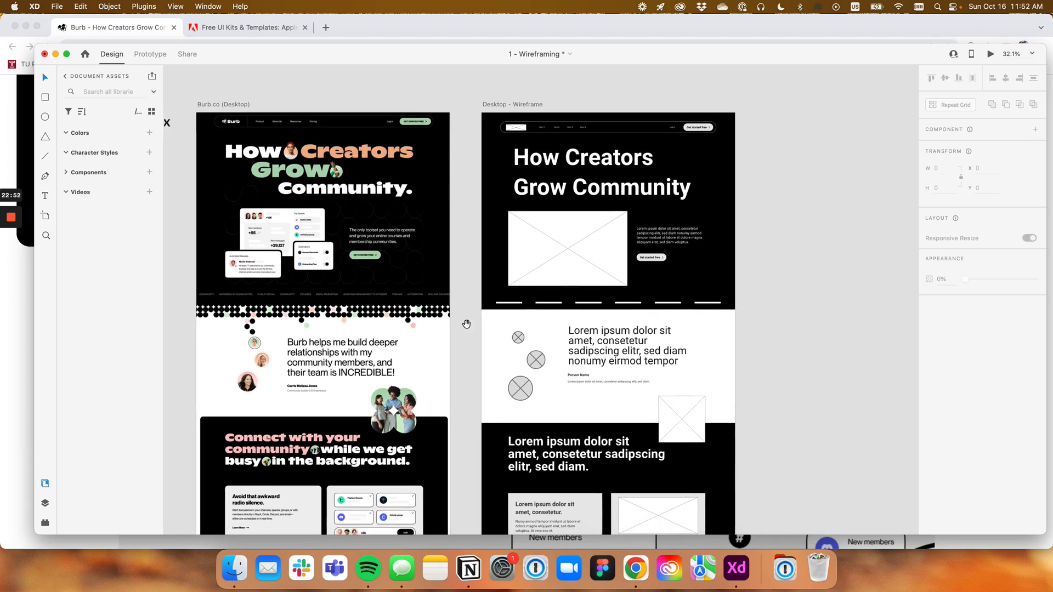
drag(466, 323, 489, 303)
scroll(364, 244, down, 1)
drag(350, 247, 433, 241)
scroll(433, 241, down, 8)
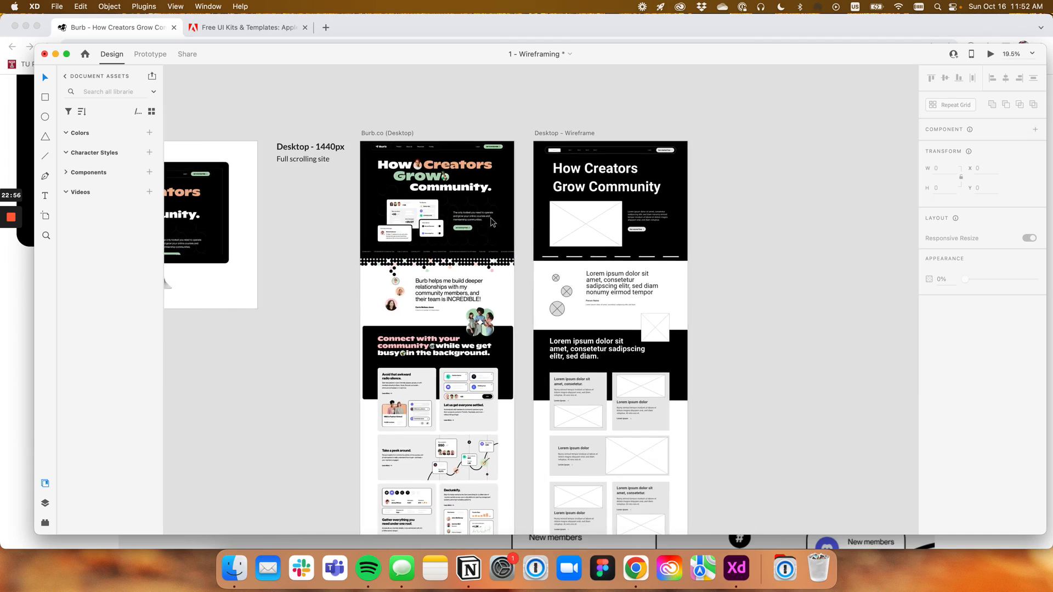
Go to the Mobile Site artboard and examine its Mobile - 375px phone mockup
drag(561, 208, 241, 222)
drag(530, 226, 377, 226)
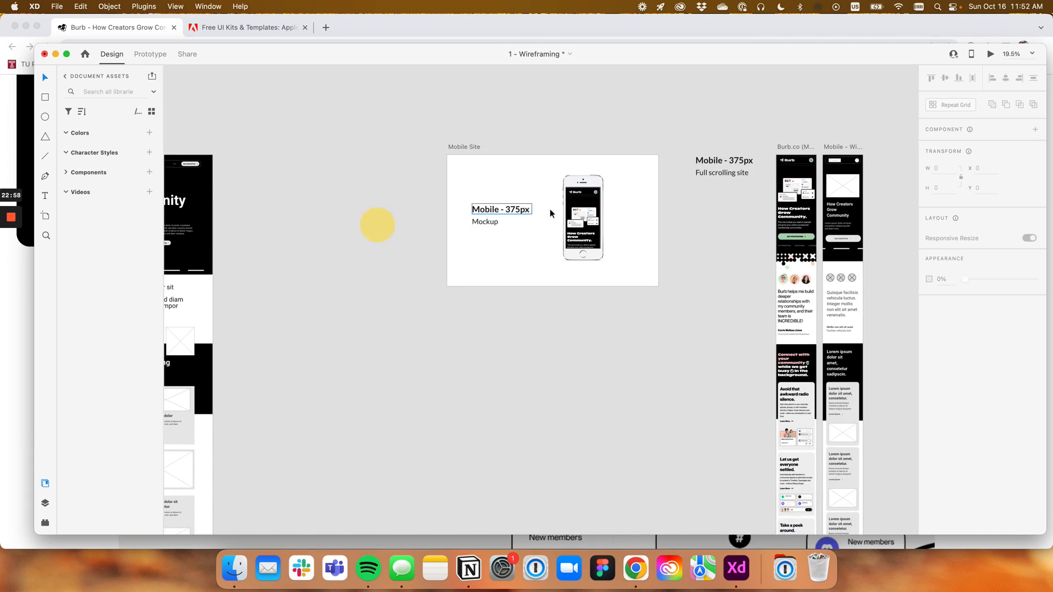
scroll(615, 213, up, 3)
scroll(615, 213, up, 5)
click(531, 285)
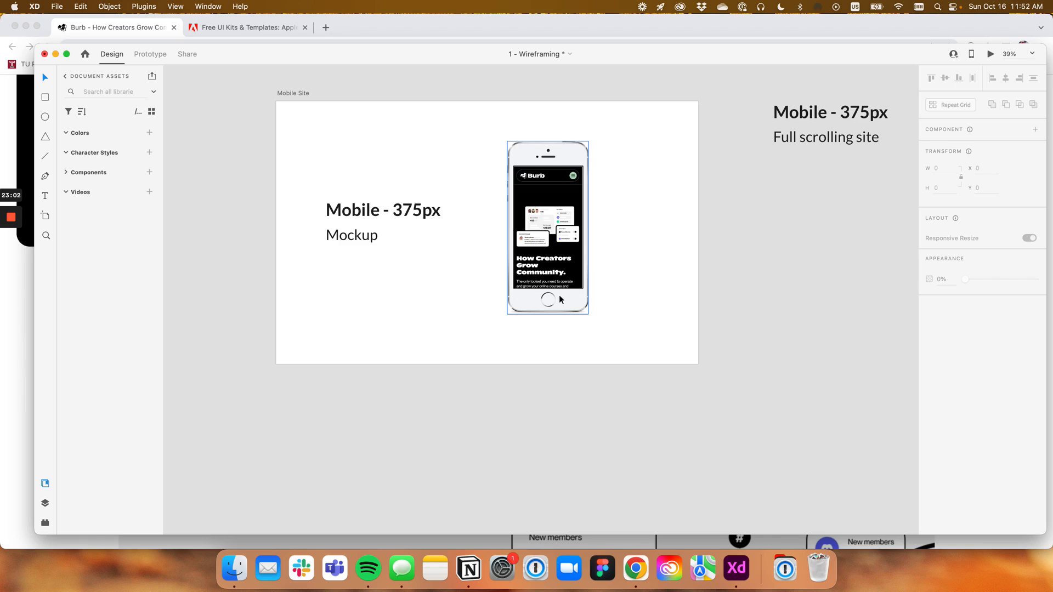
scroll(544, 249, down, 1)
scroll(545, 249, down, 3)
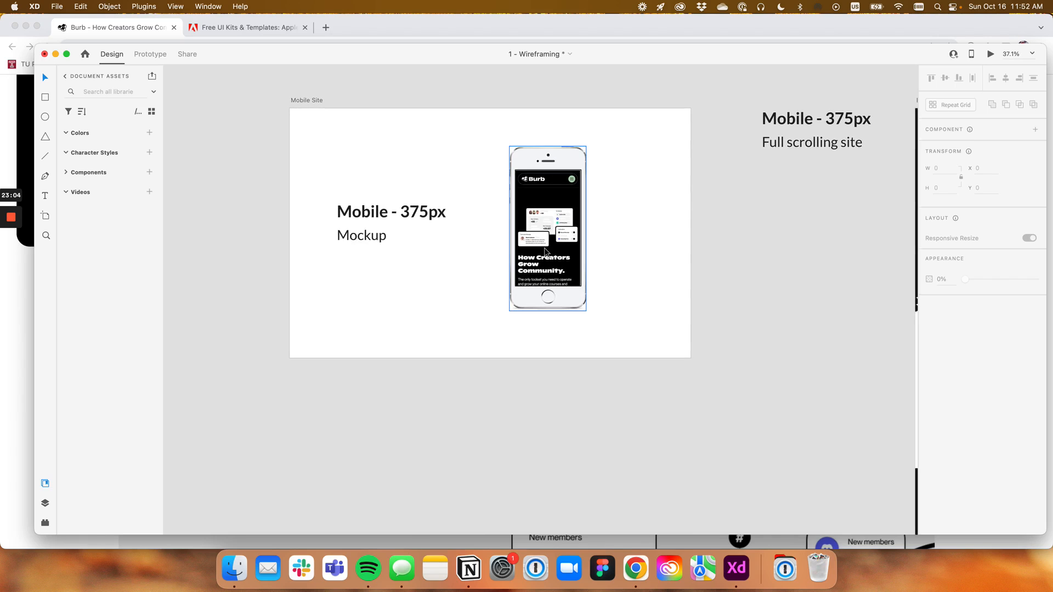
drag(544, 248, 459, 269)
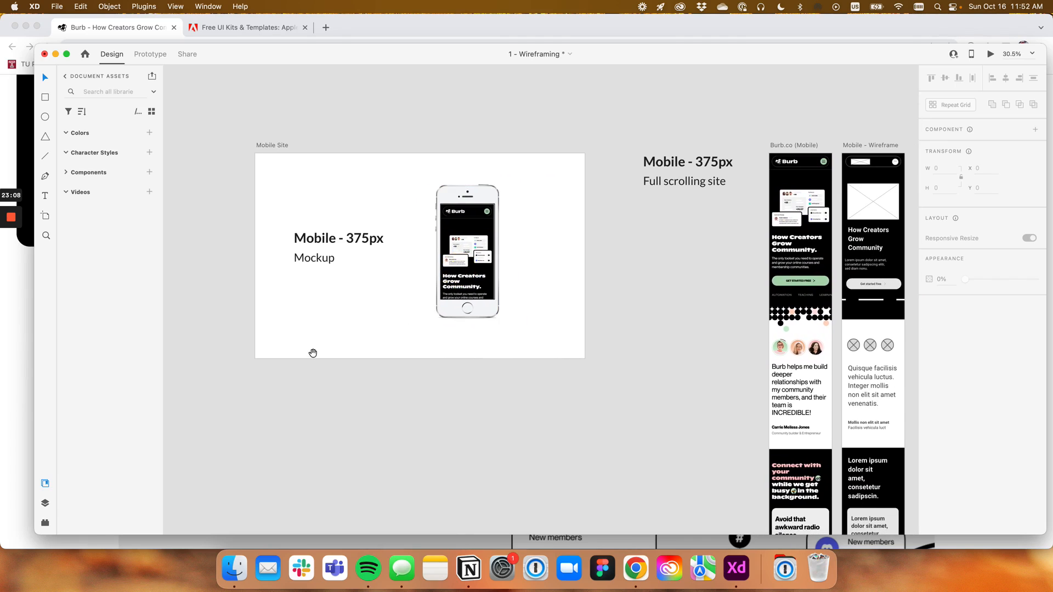
Return to the desktop artboards and compare their layout with the Mobile - 375px mockup and full scrolling mobile artboards
drag(315, 353, 547, 335)
scroll(548, 334, down, 3)
drag(434, 339, 572, 298)
drag(455, 312, 677, 300)
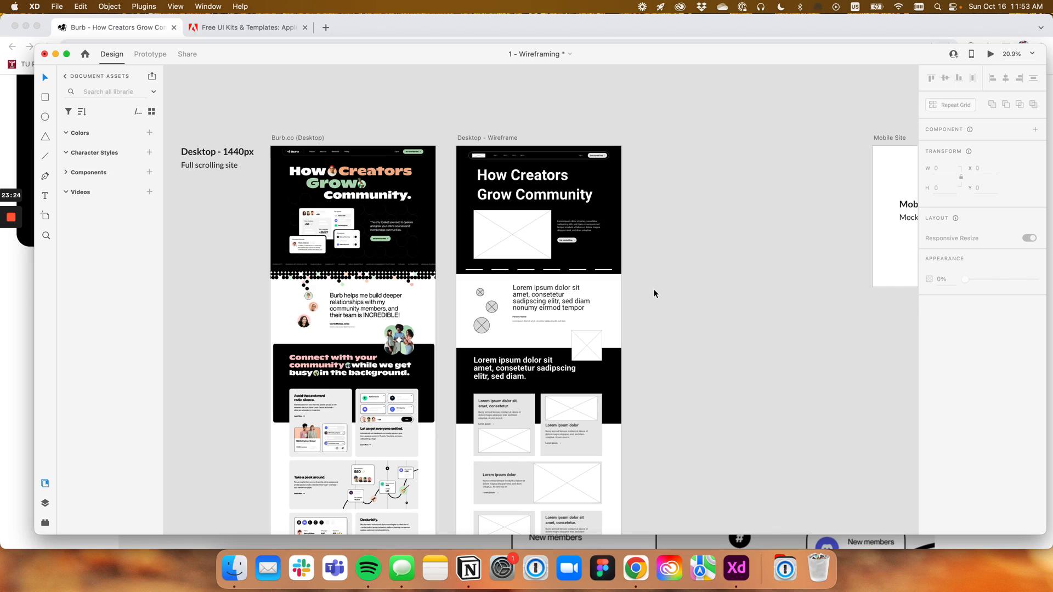
drag(716, 265, 392, 255)
scroll(622, 189, up, 2)
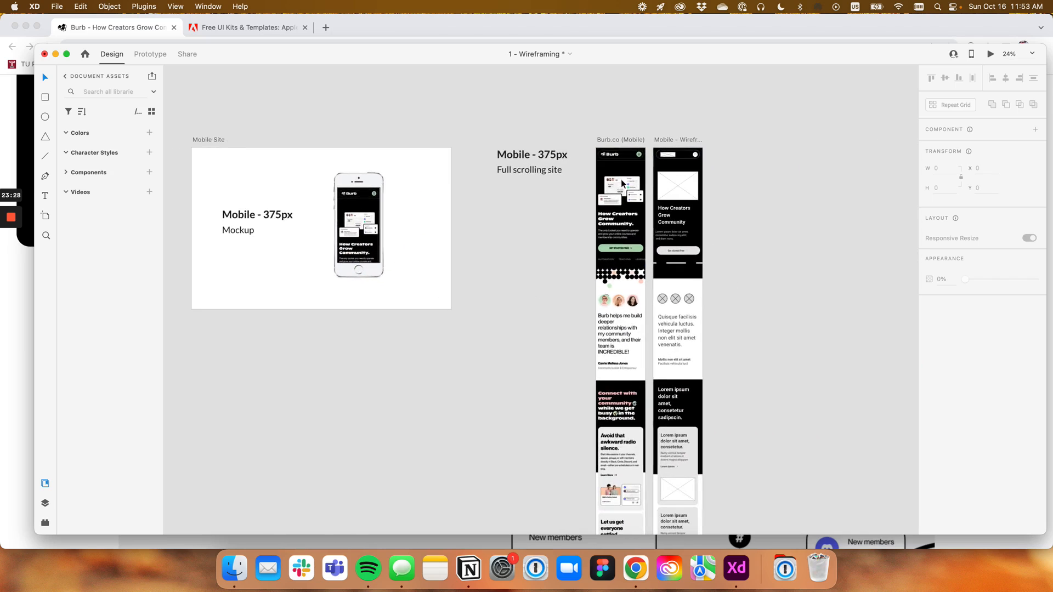
scroll(565, 210, down, 1)
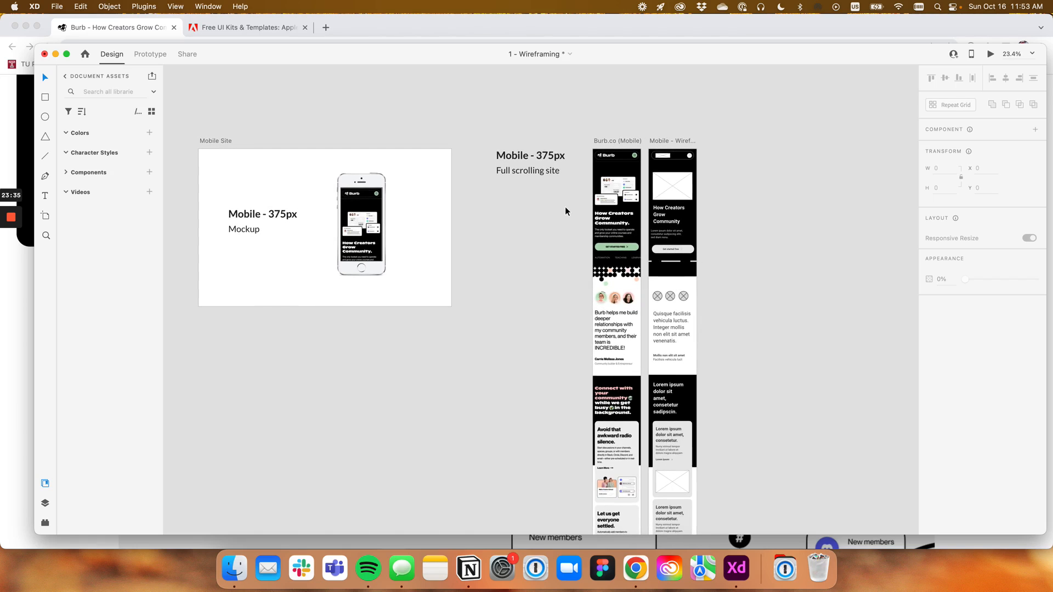
mouse_move(517, 246)
mouse_down()
mouse_move(578, 253)
mouse_move(501, 240)
mouse_up()
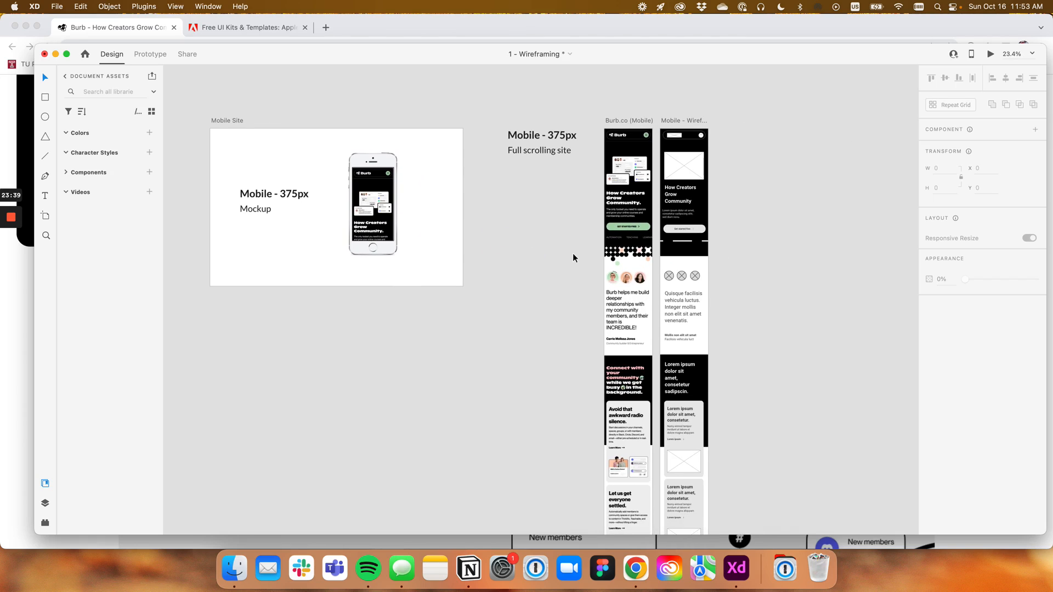
Compare the Burb.co (Mobile) and Mobile - Wireframe artboards from their headers through the stacked feature, testimonial and integration cards
drag(585, 249, 535, 209)
scroll(534, 237, down, 3)
scroll(536, 209, down, 5)
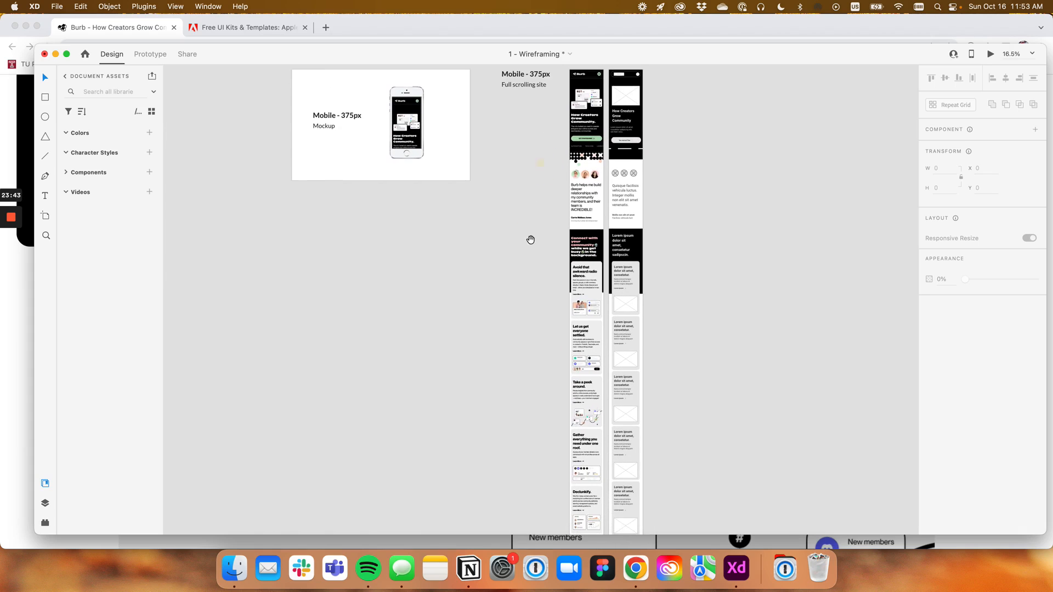
scroll(544, 268, down, 1)
drag(547, 300, 548, 331)
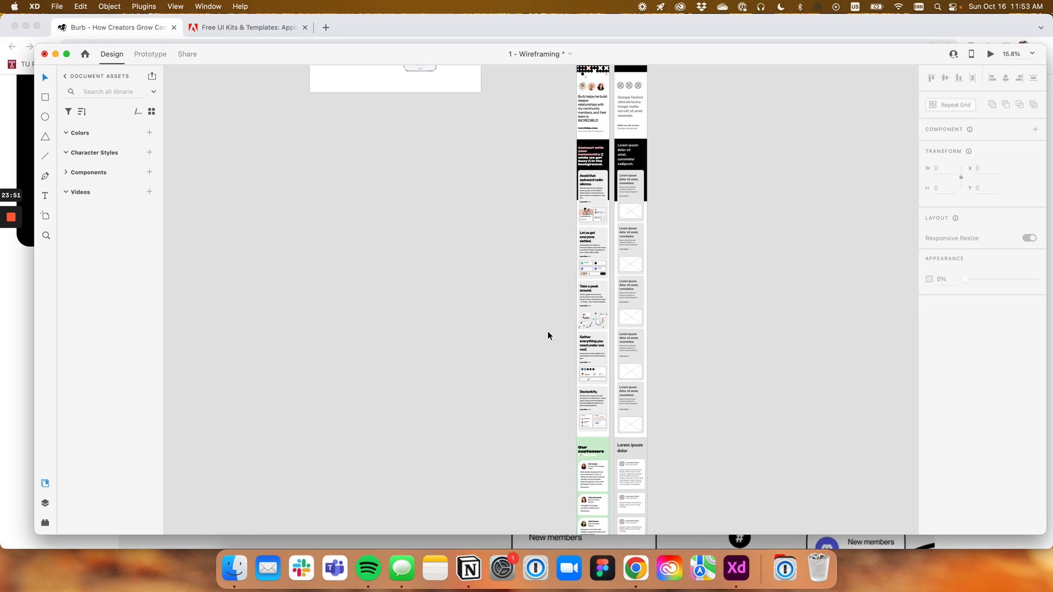
scroll(543, 261, up, 5)
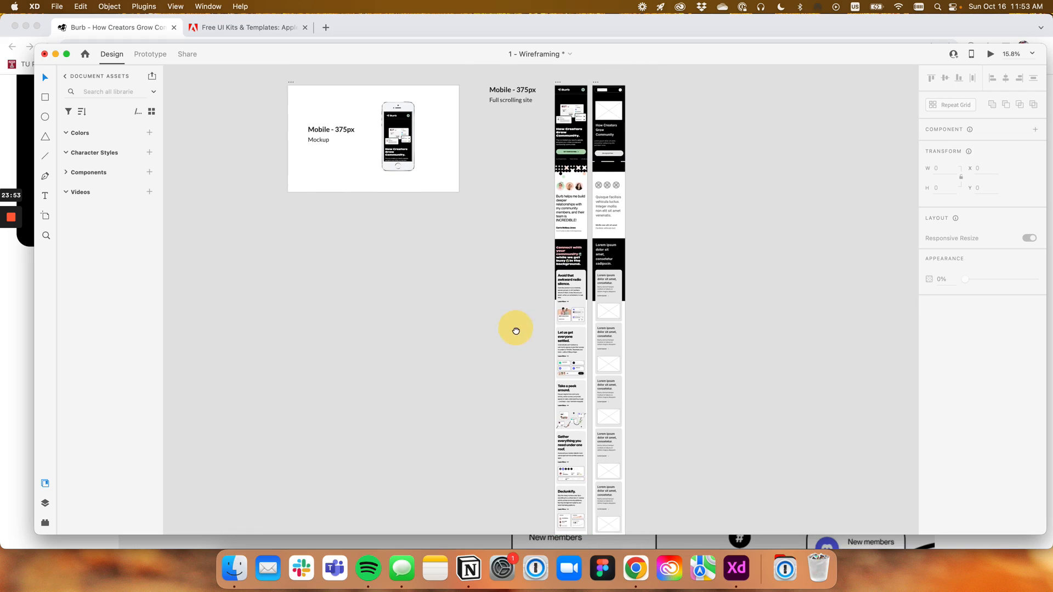
scroll(528, 134, up, 2)
scroll(529, 134, up, 1)
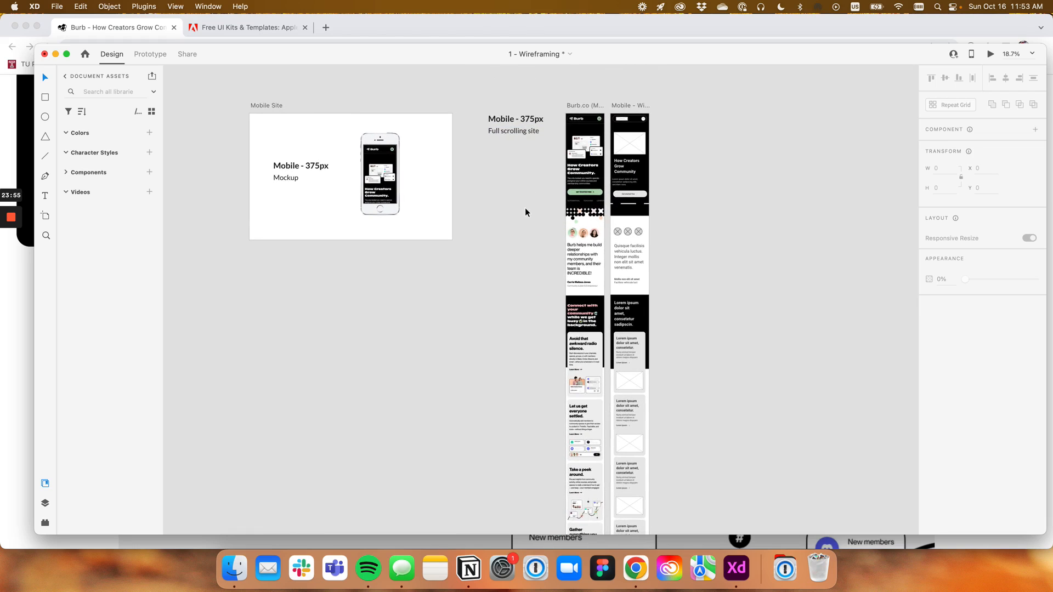
scroll(520, 224, down, 20)
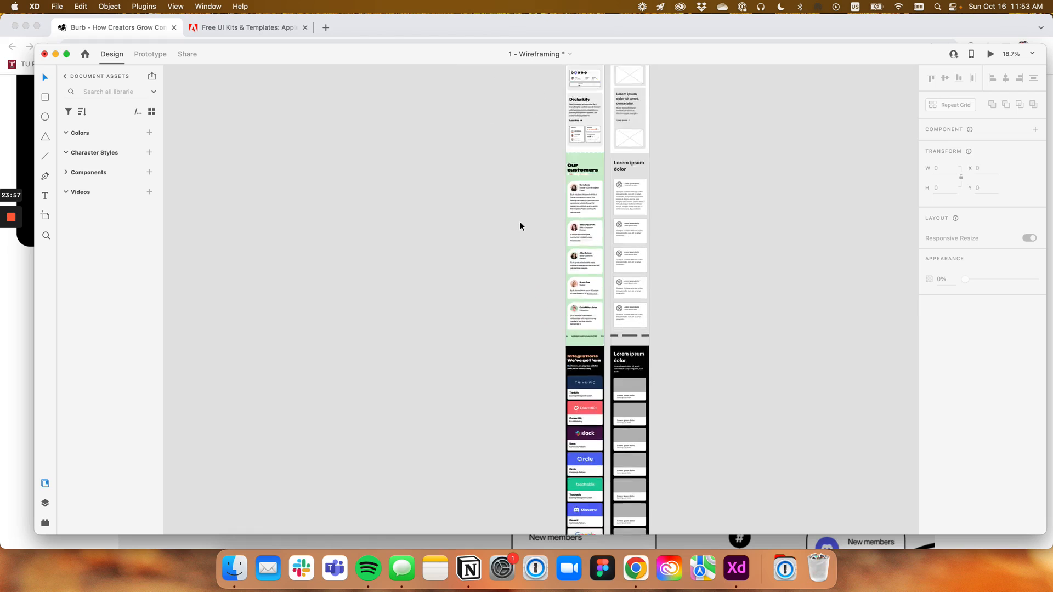
scroll(520, 226, down, 15)
scroll(520, 226, up, 7)
scroll(520, 226, up, 20)
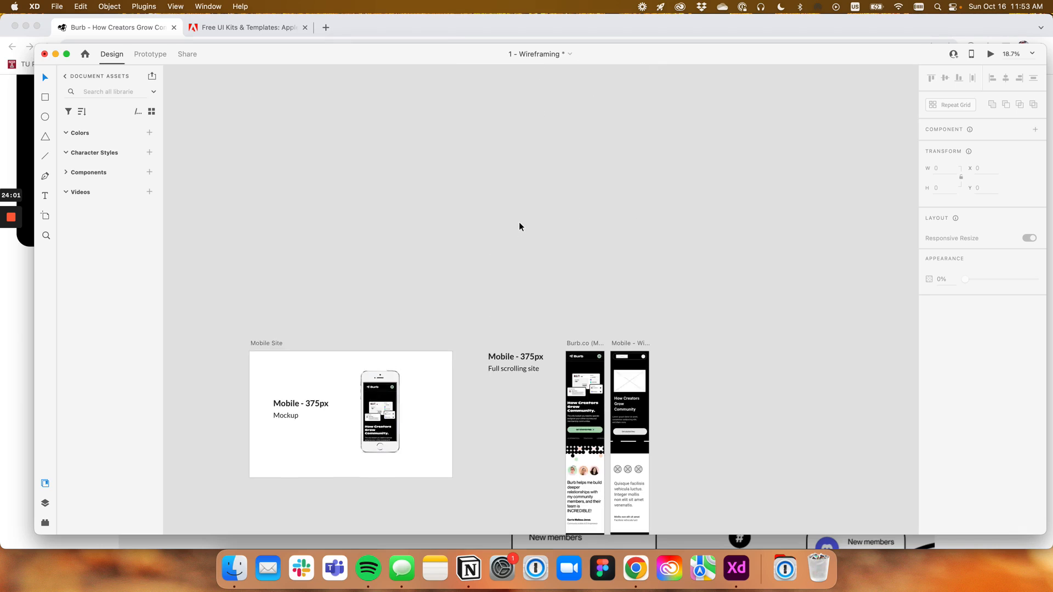
Switch to the burb.co page in Chrome, return to its hero section and open the Developer Tools
drag(500, 274, 516, 225)
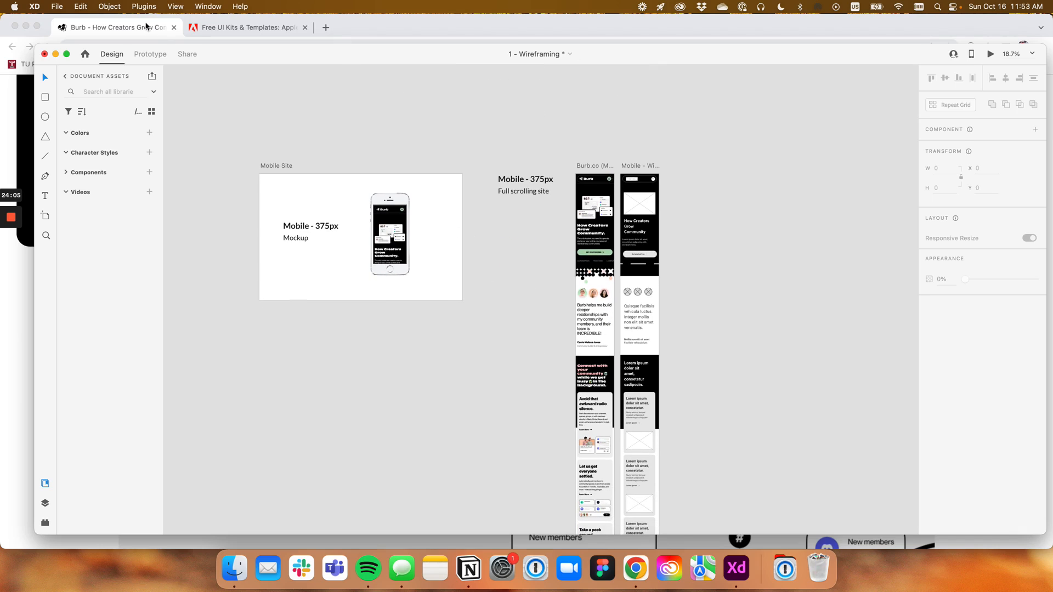
click(141, 31)
scroll(540, 231, up, 15)
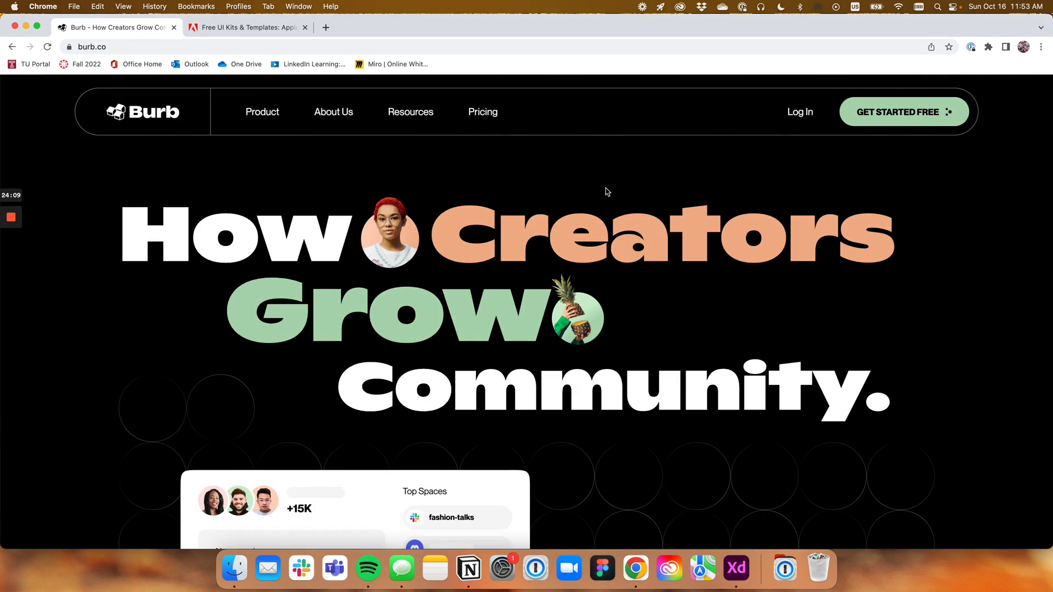
right_click(606, 188)
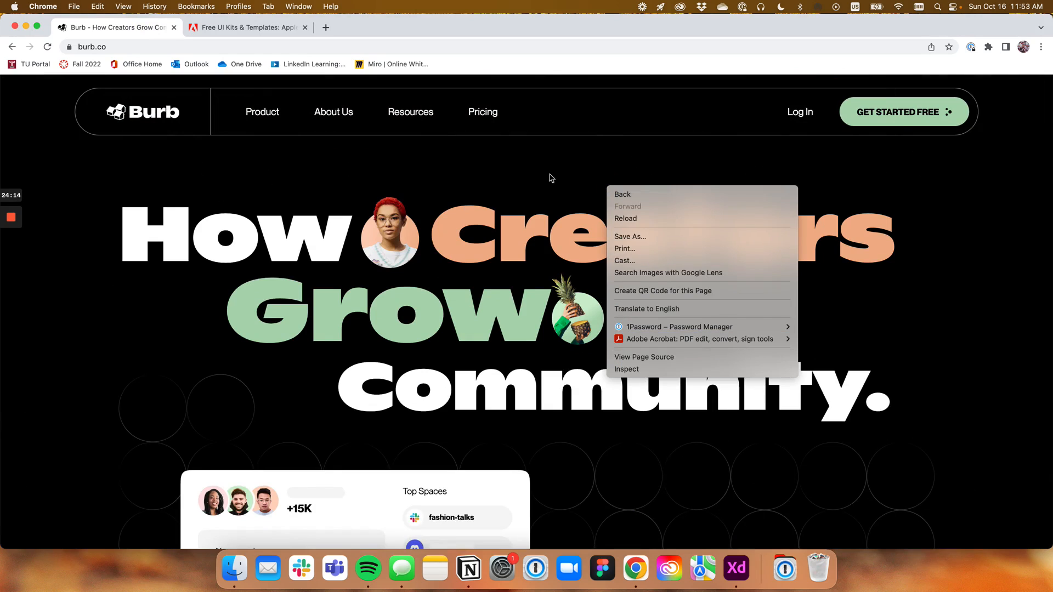
click(293, 6)
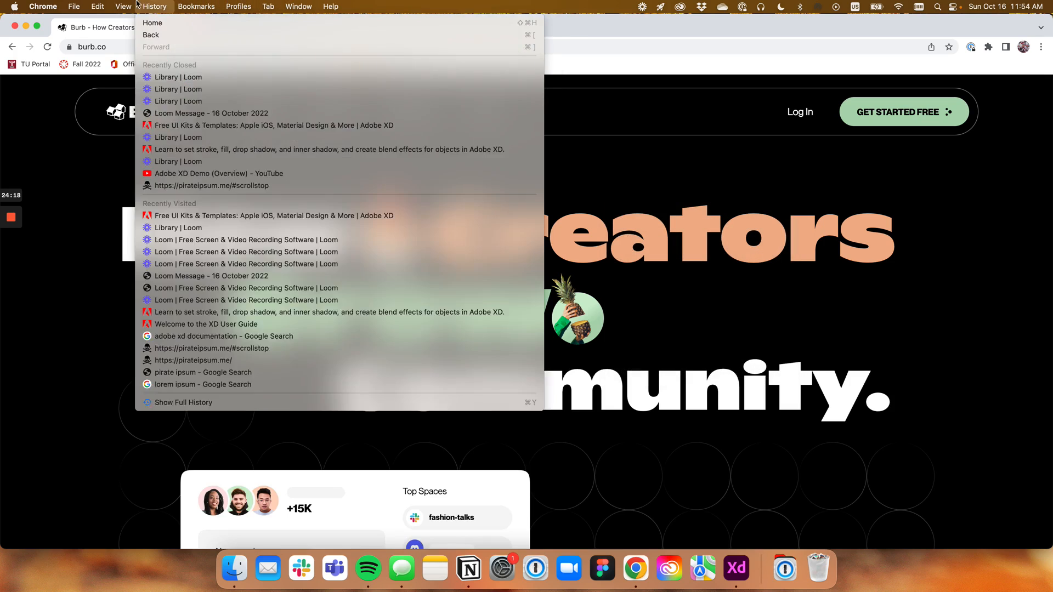
mouse_move(101, 5)
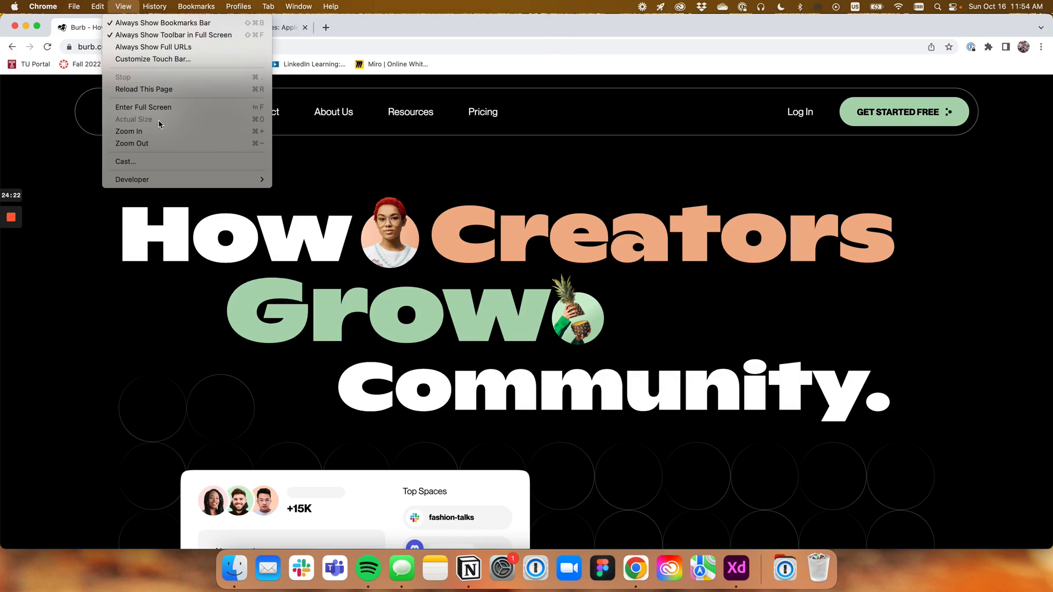
mouse_move(203, 180)
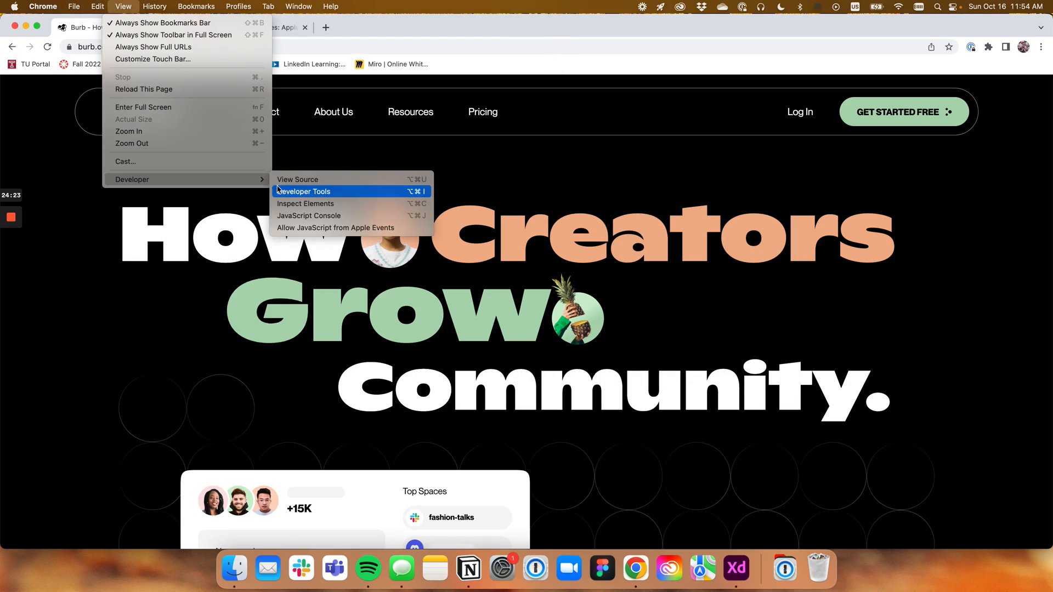
click(318, 192)
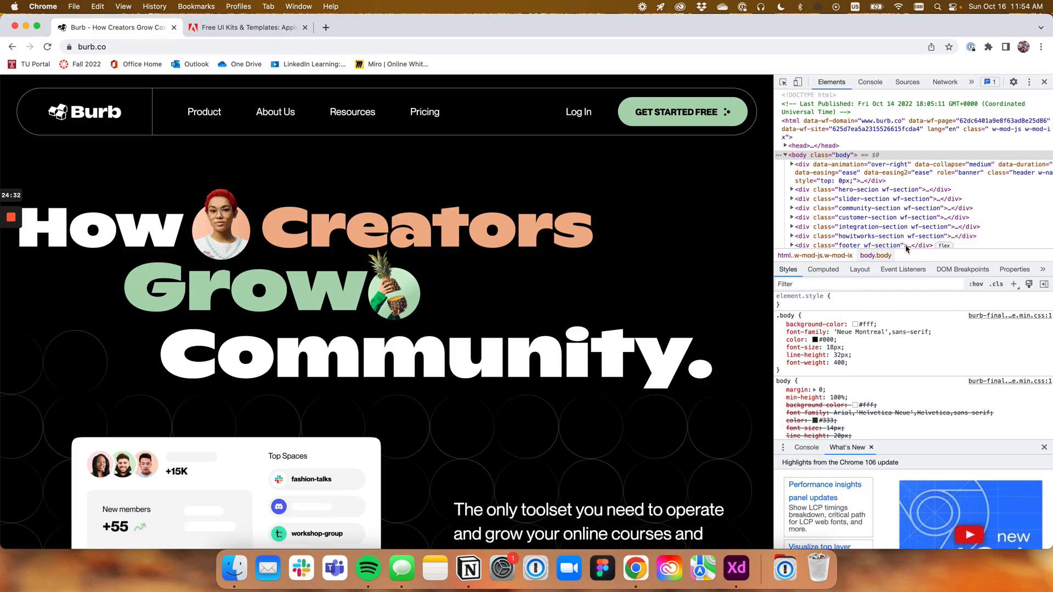
Turn on device emulation for the page and set its dimensions to iPhone SE
click(798, 83)
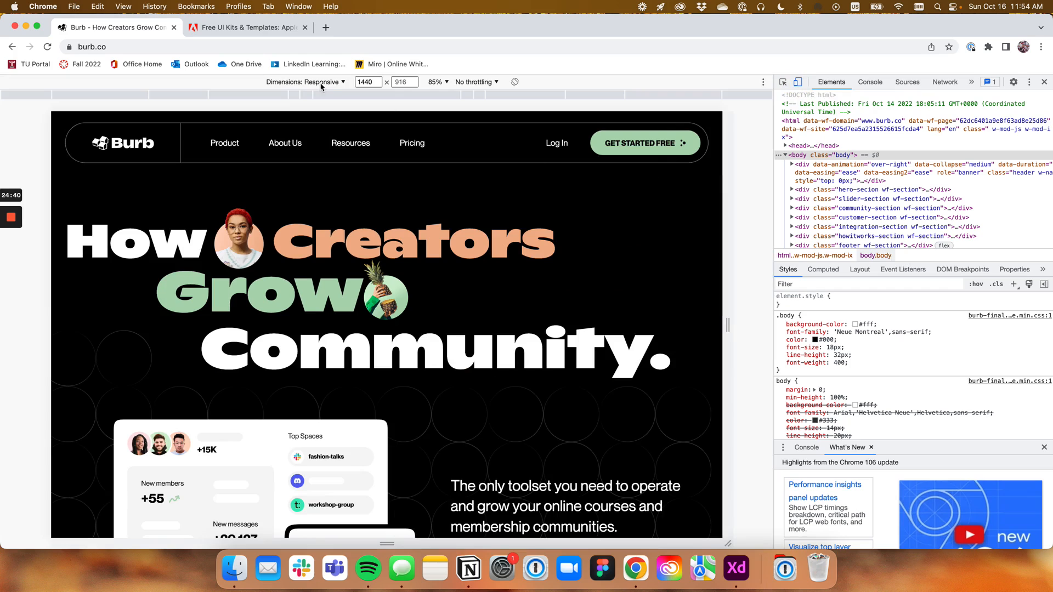
click(333, 83)
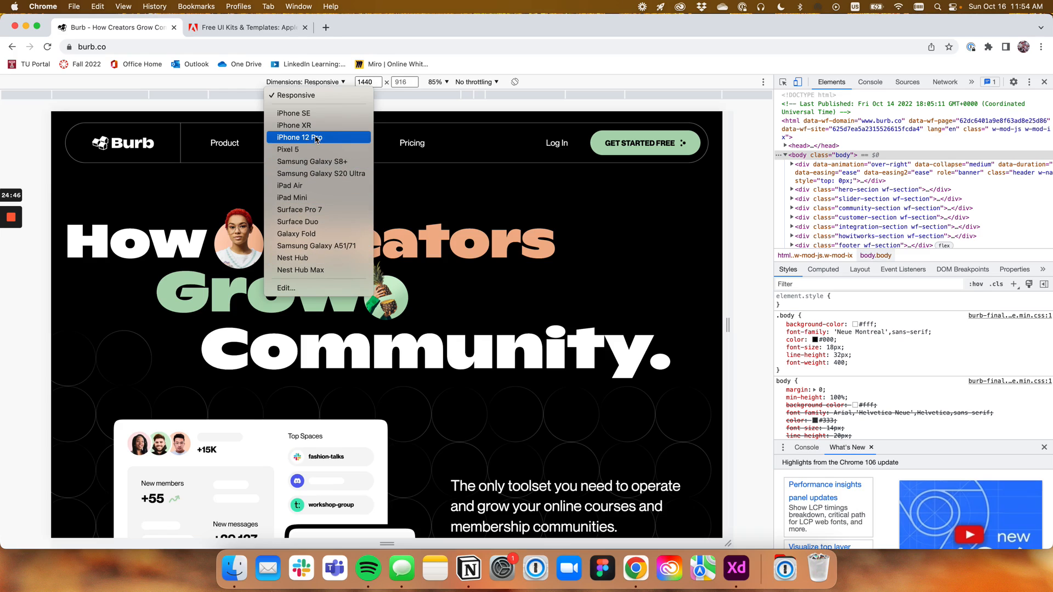
click(314, 115)
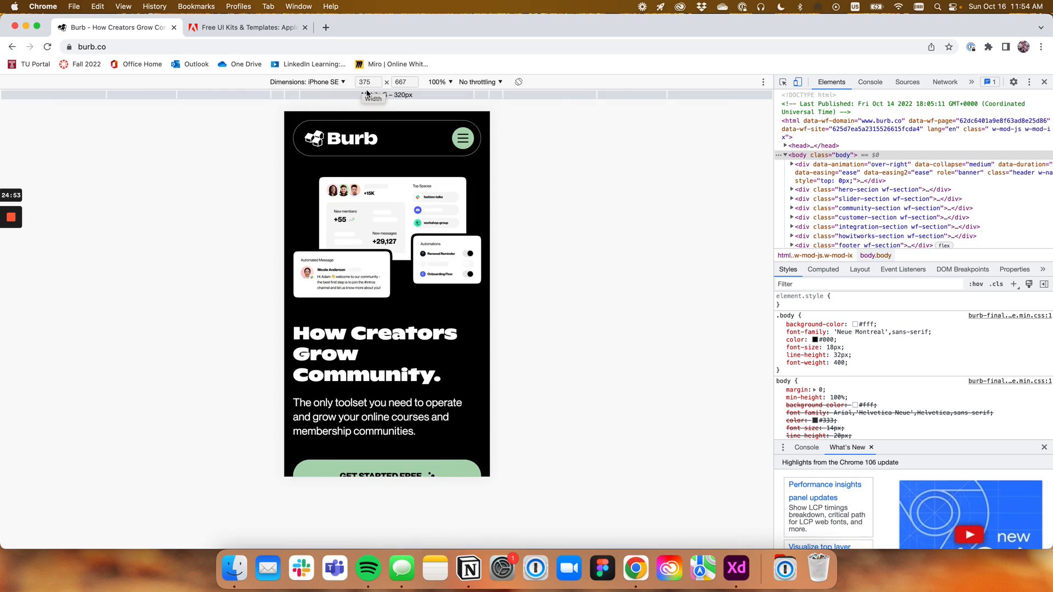
Examine the iPhone SE layout of burb.co from the hero through the testimonial and community sections, ending at the header
scroll(341, 218, down, 3)
scroll(386, 272, up, 3)
scroll(373, 245, down, 1)
scroll(374, 245, up, 1)
scroll(375, 245, down, 1)
scroll(374, 246, down, 5)
scroll(374, 247, up, 4)
scroll(374, 247, down, 1)
scroll(375, 246, up, 2)
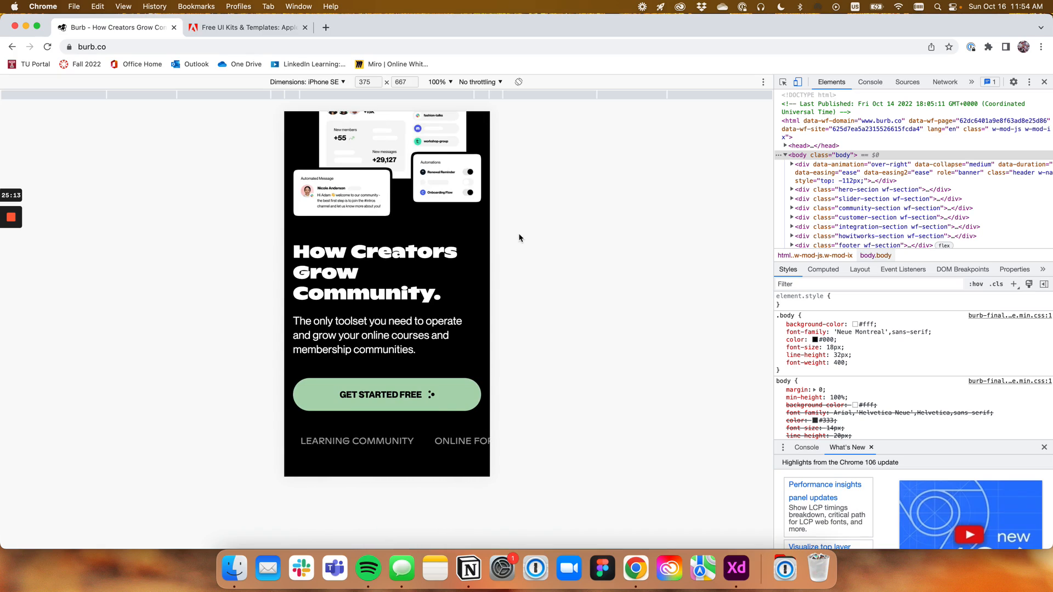
scroll(430, 243, up, 3)
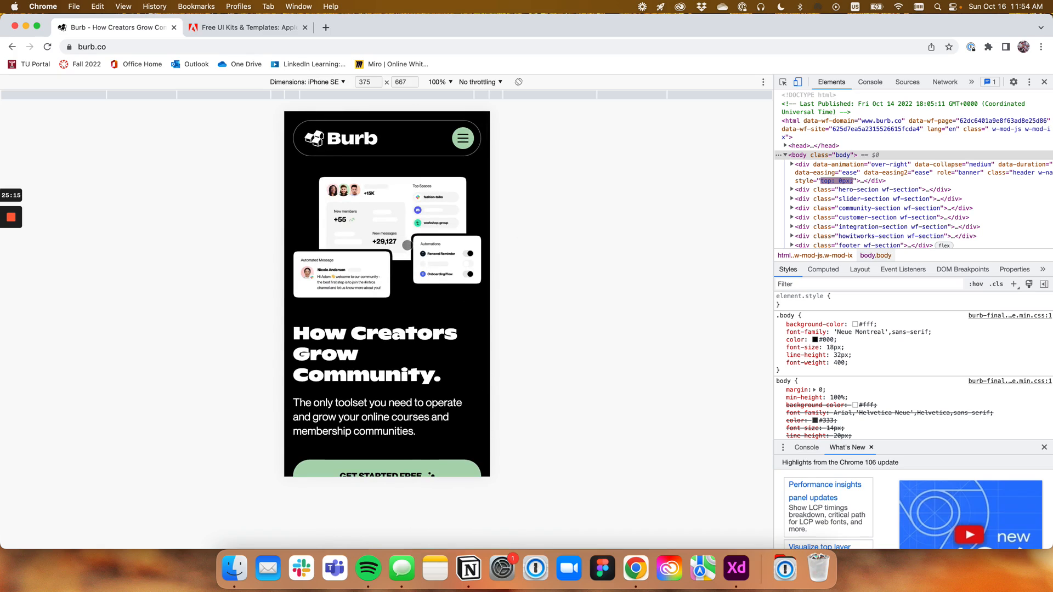
scroll(407, 245, down, 15)
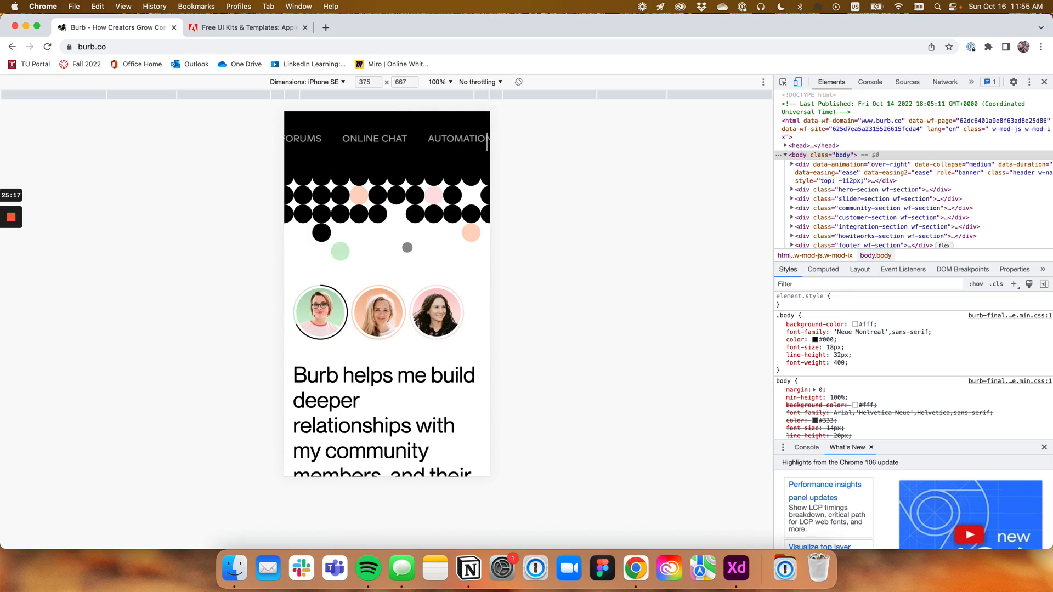
scroll(407, 247, down, 10)
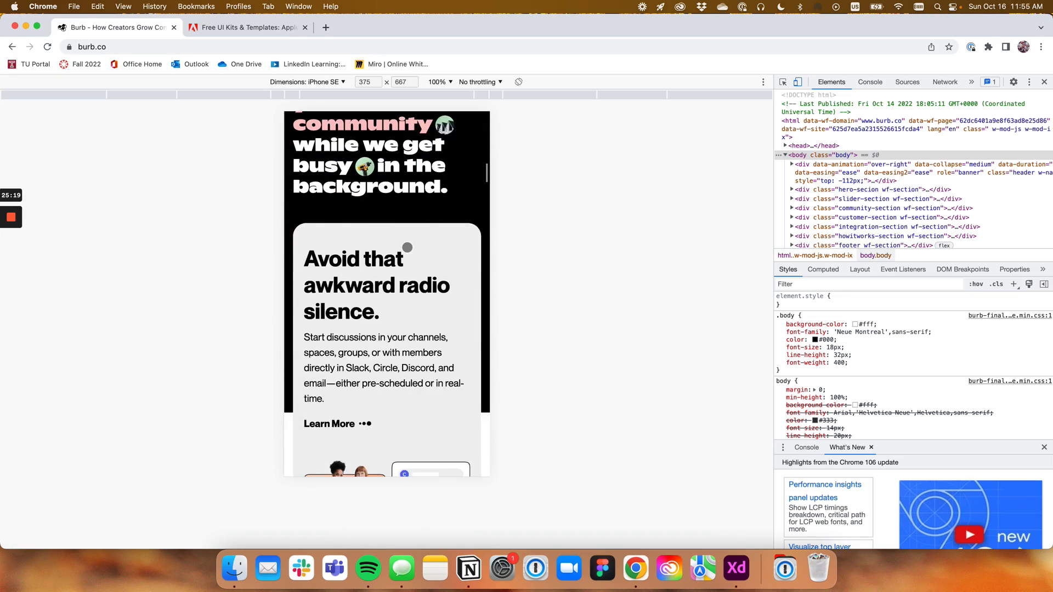
scroll(407, 247, up, 20)
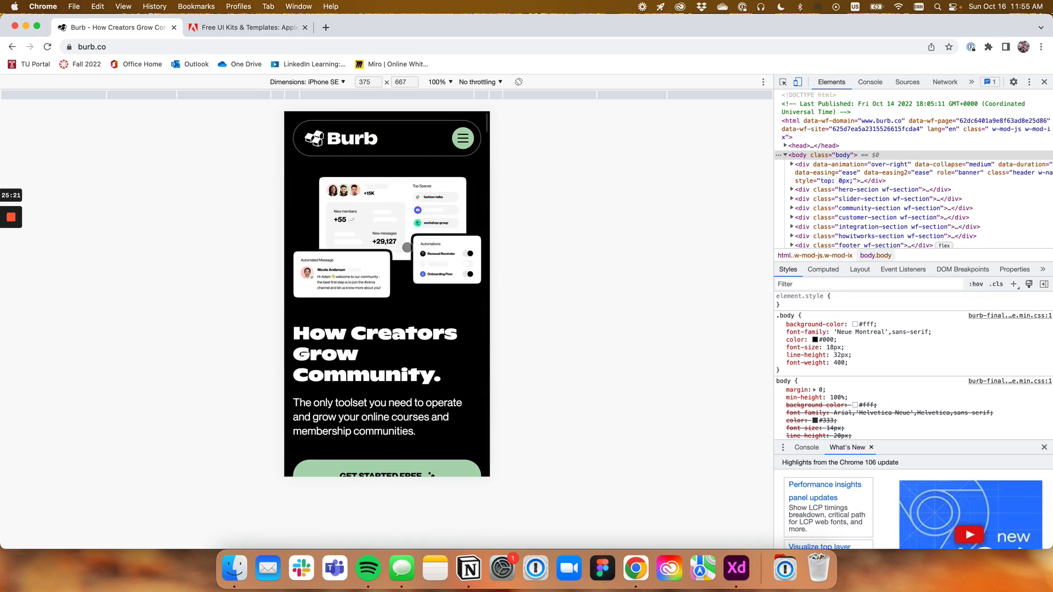
Switch the preview to Responsive dimensions, narrow it to about 1239 px wide and review the hero section
click(342, 83)
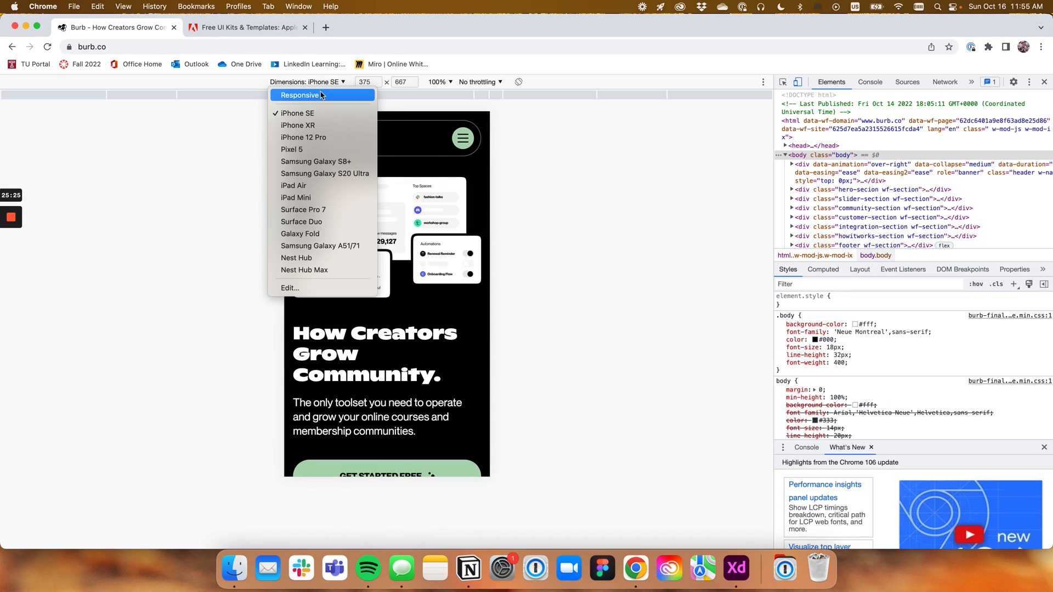
click(321, 96)
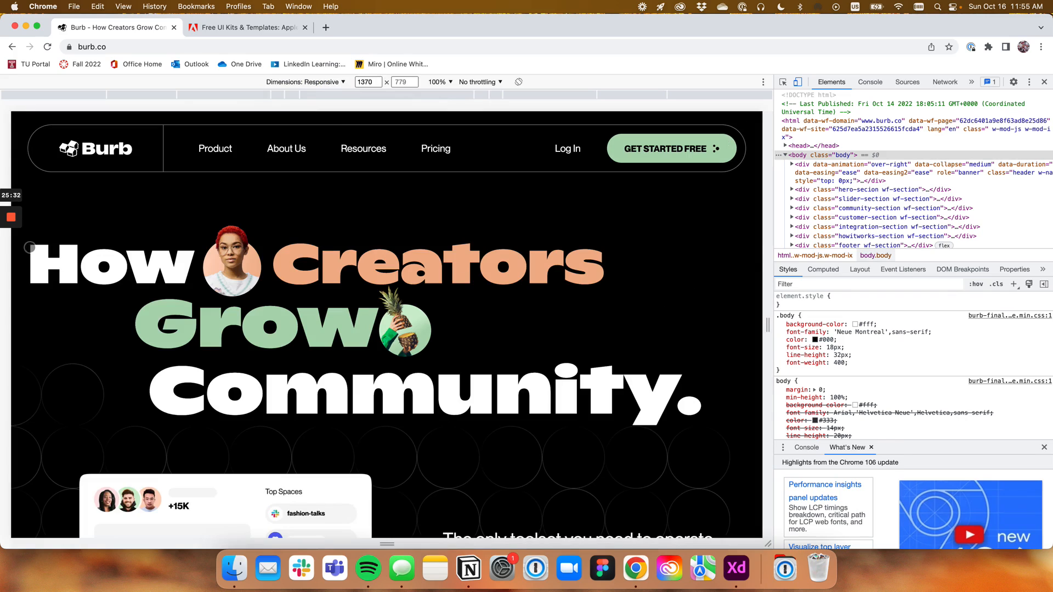
click(11, 263)
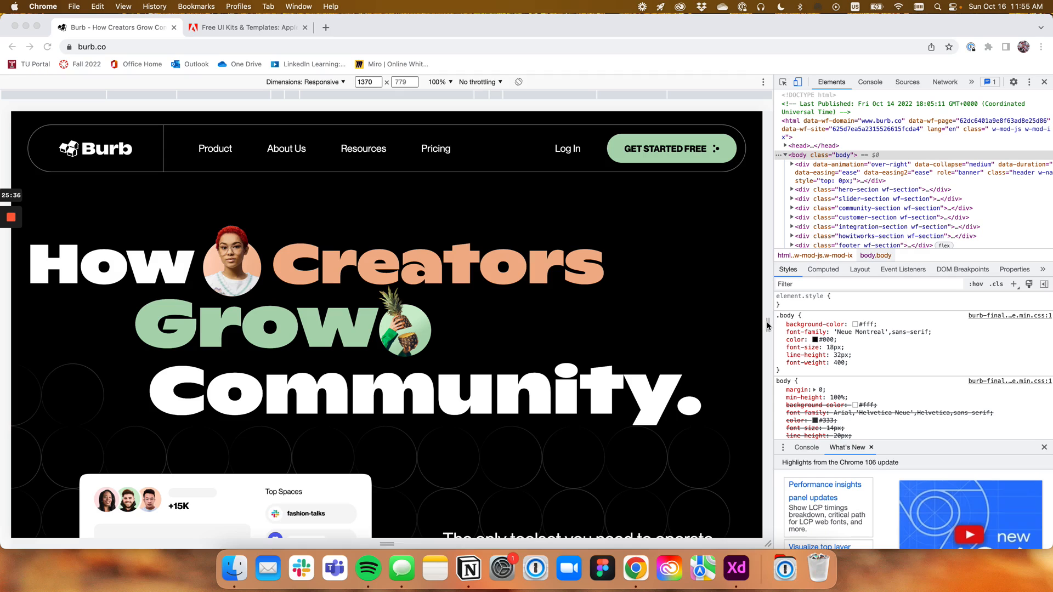
drag(767, 326, 731, 296)
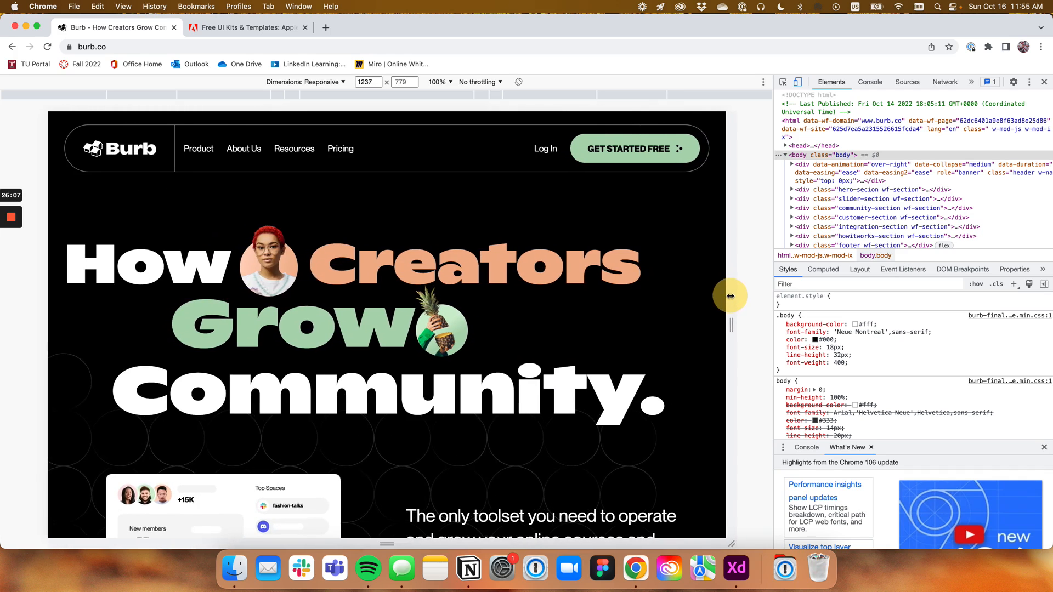
scroll(574, 268, down, 2)
scroll(573, 267, up, 1)
scroll(548, 263, down, 3)
scroll(439, 251, up, 1)
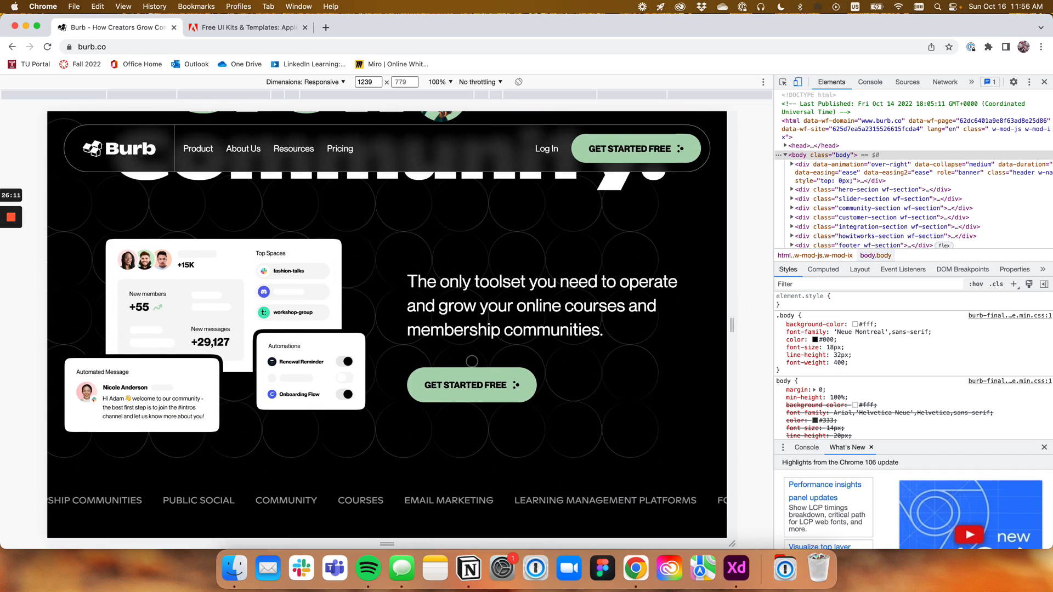
Narrow the responsive preview to about 363 px wide and review the stacked mobile layout
drag(733, 318, 493, 274)
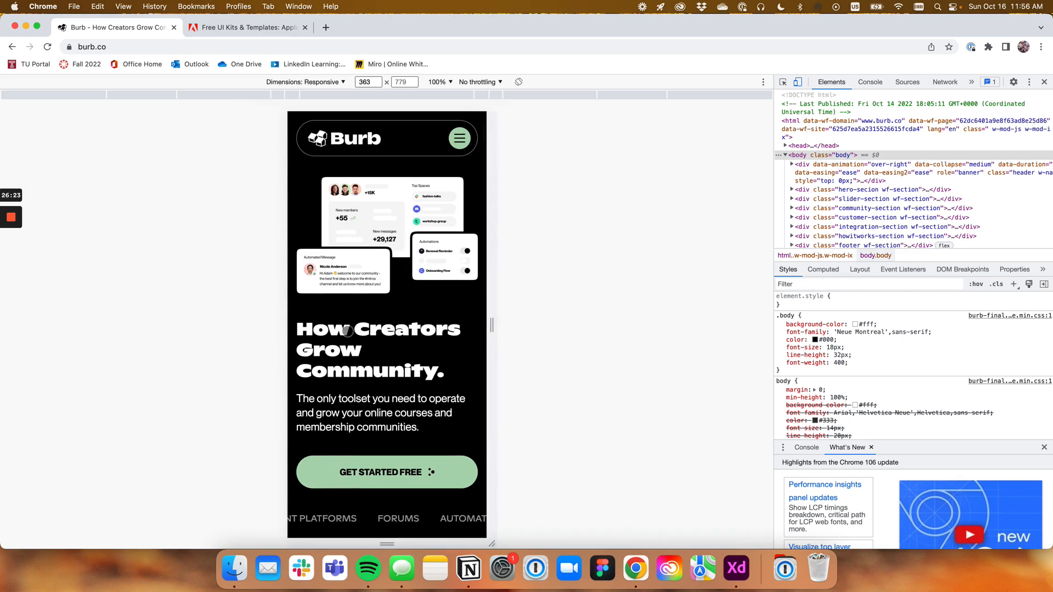
scroll(348, 333, down, 1)
scroll(353, 333, up, 1)
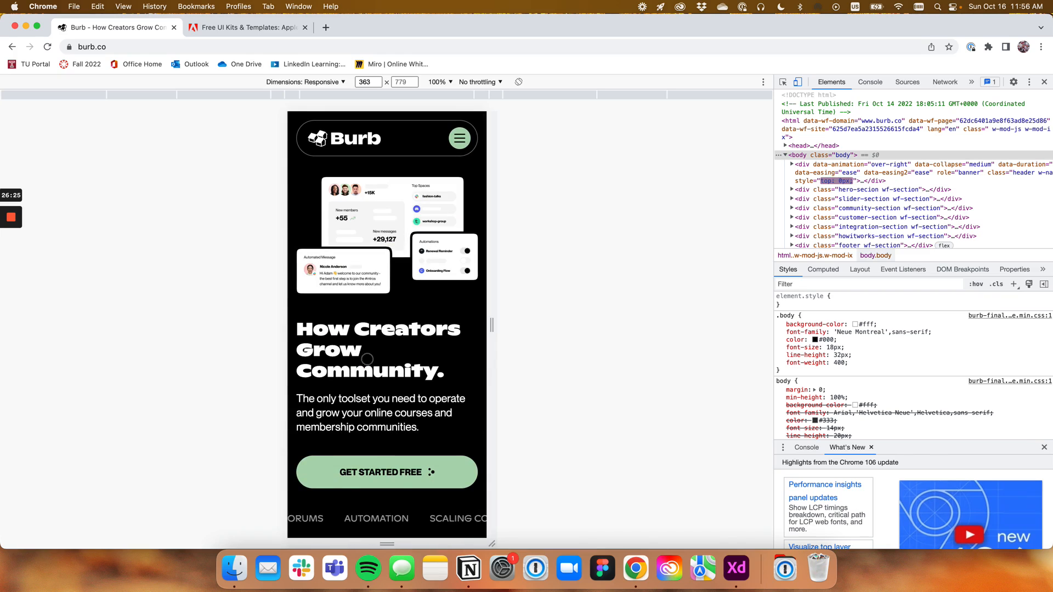
scroll(371, 378, down, 2)
scroll(411, 396, down, 10)
scroll(407, 337, down, 2)
scroll(407, 336, up, 15)
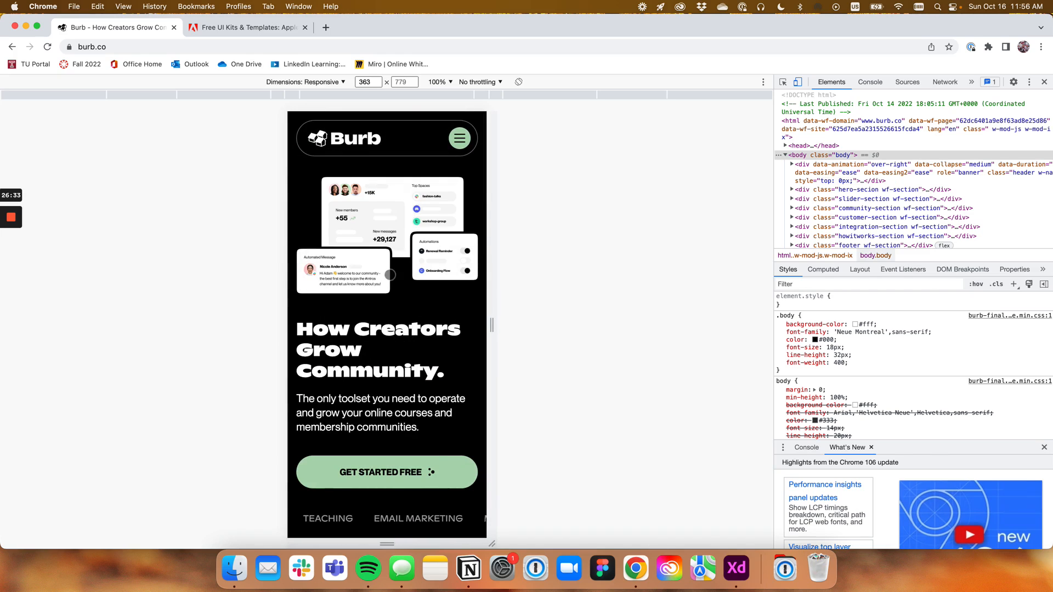
Switch to Adobe XD and compare the Burb.co (Mobile) and Mobile - Wireframe artboards section by section down to the footer
click(732, 585)
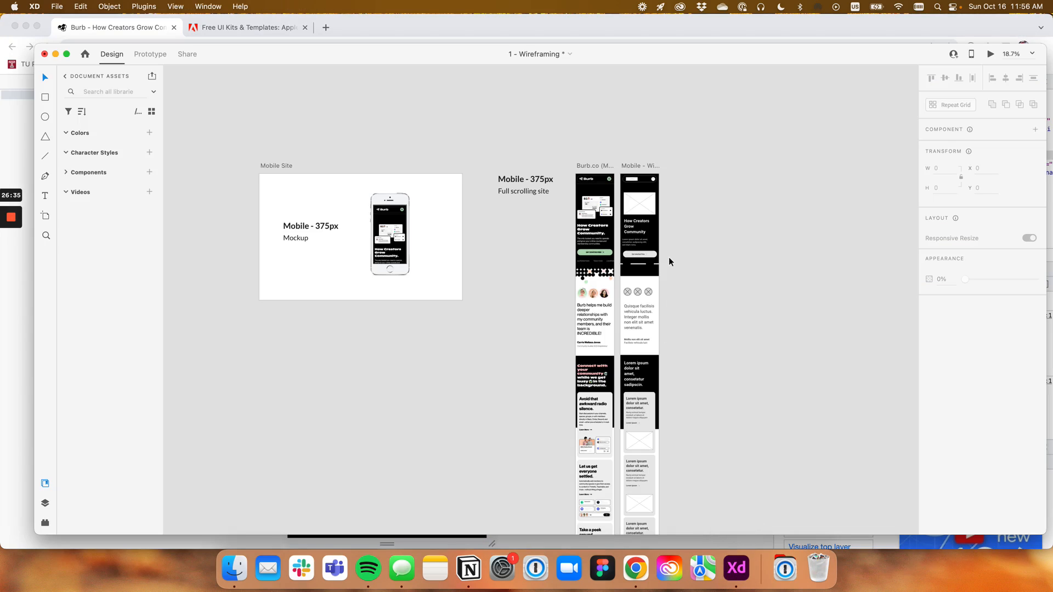
scroll(647, 229, up, 5)
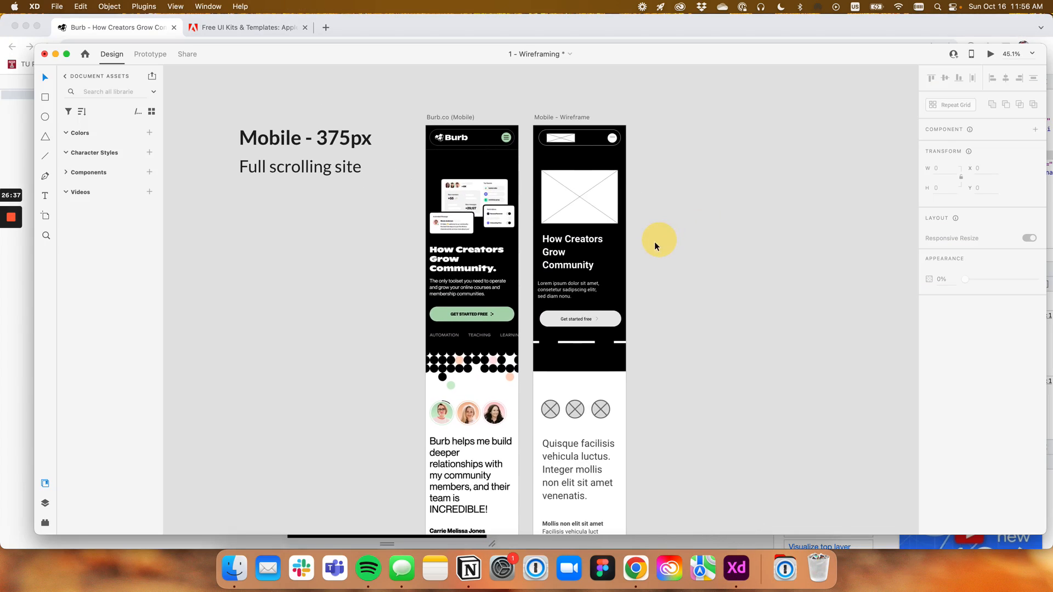
scroll(538, 166, up, 1)
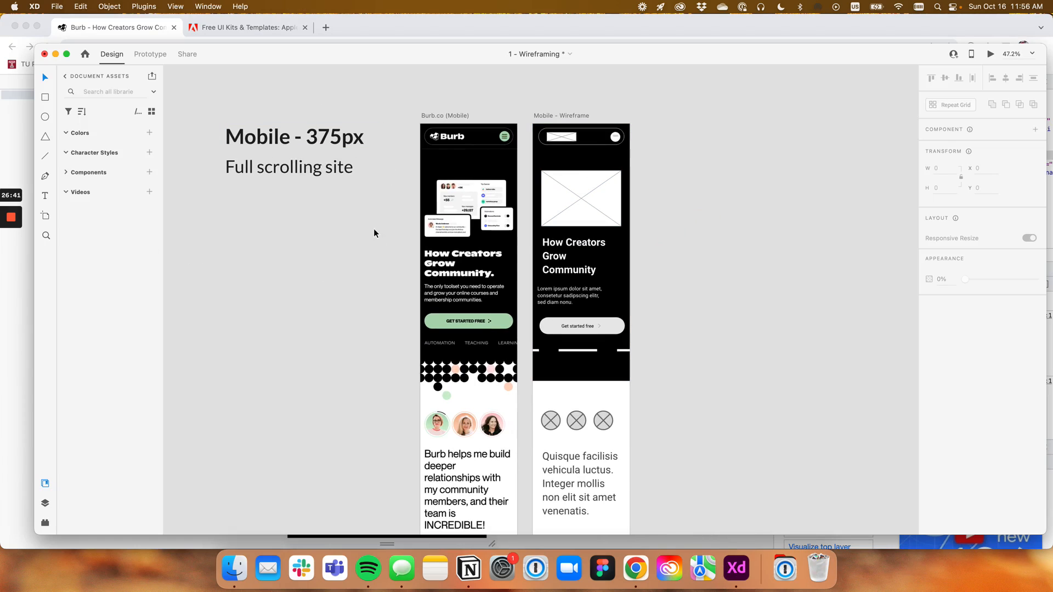
scroll(538, 285, down, 1)
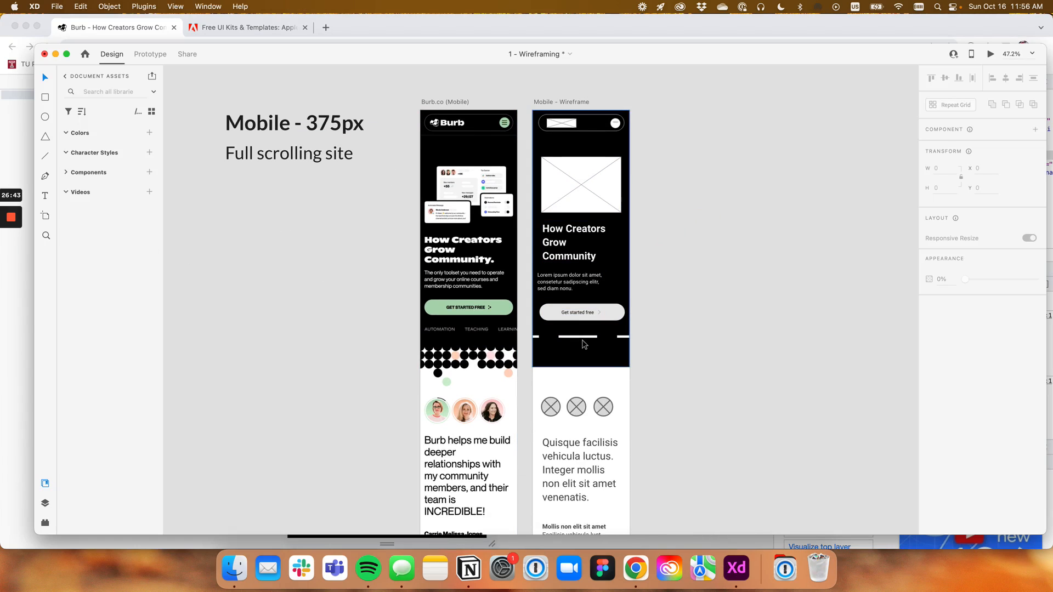
scroll(583, 344, down, 5)
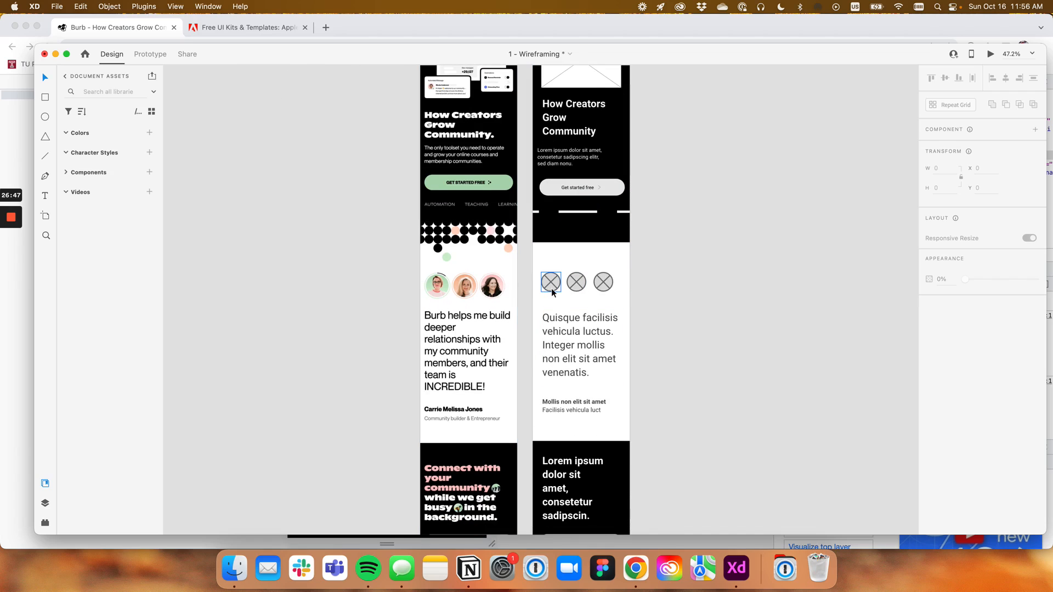
scroll(568, 293, down, 5)
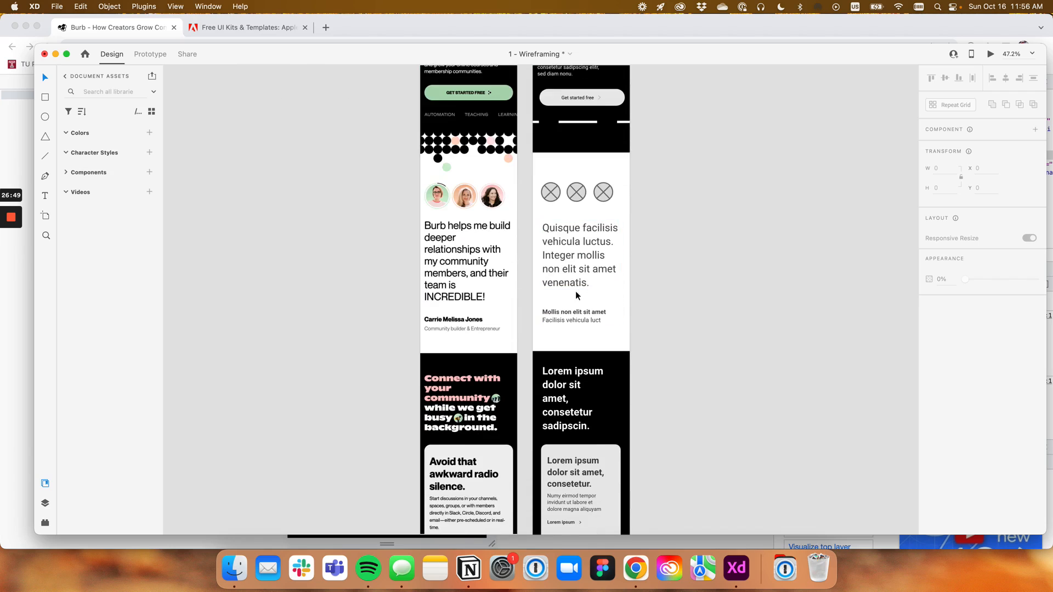
scroll(577, 292, down, 10)
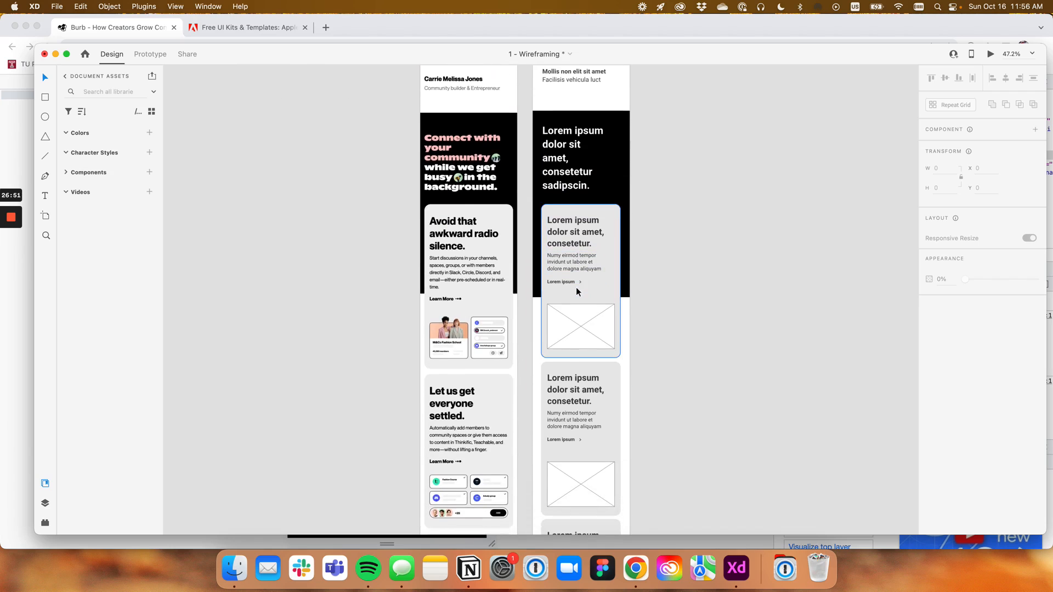
scroll(609, 293, down, 4)
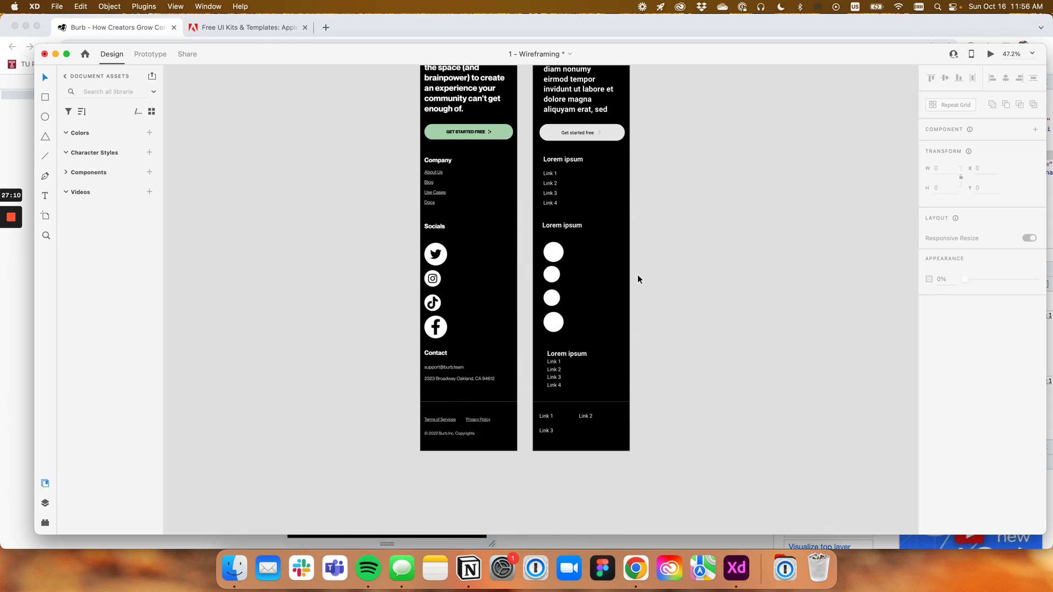
Return to an overview of the canvas showing the desktop and mobile artboards side by side
scroll(637, 279, down, 10)
scroll(642, 269, down, 3)
drag(677, 119, 639, 339)
drag(641, 197, 646, 344)
drag(411, 362, 637, 276)
drag(543, 264, 564, 260)
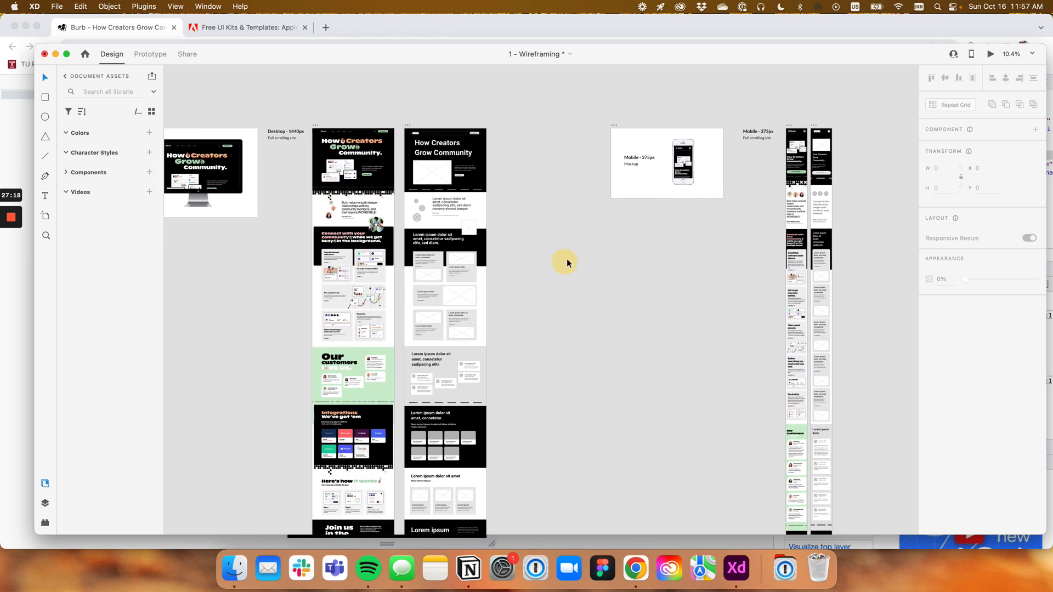